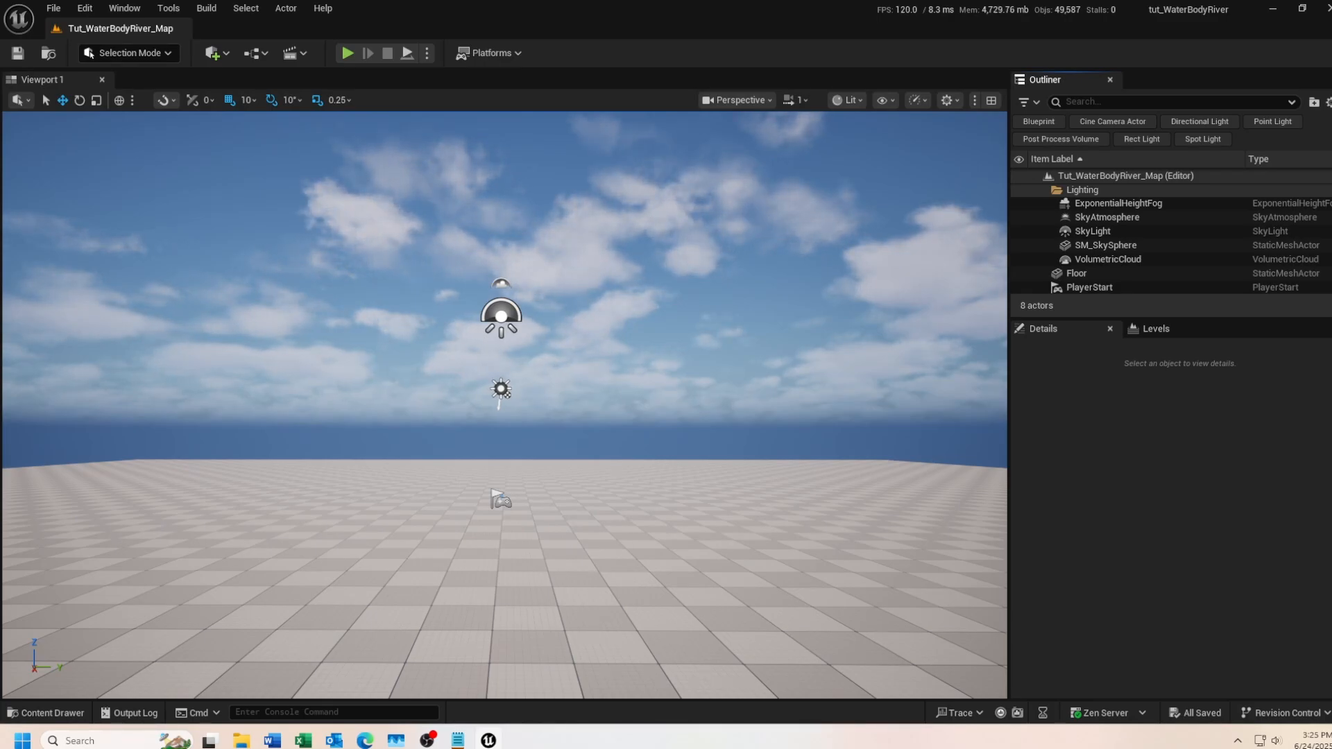
Enable the experimental Buoyancy, Water and WaterAdvanced plugins and restart the editor.
{"action": "left_click", "coordinate": [86, 8]}
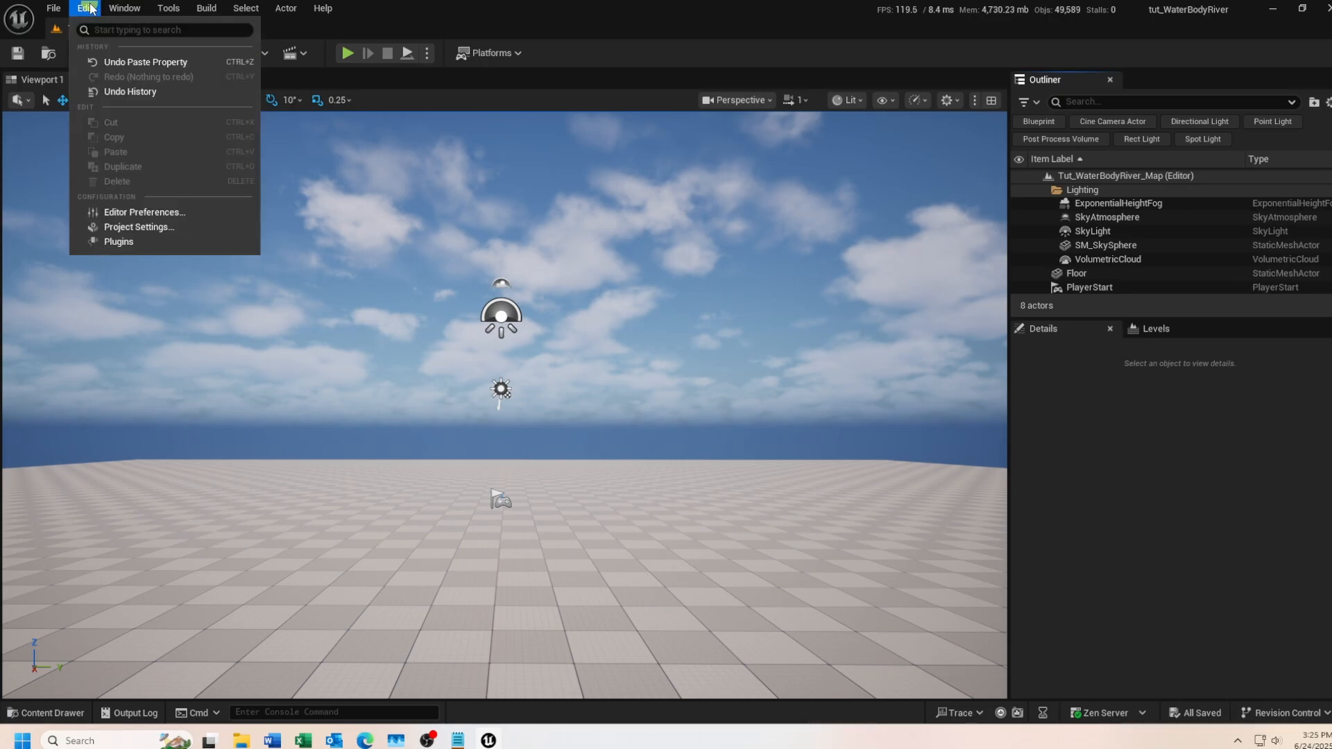
{"action": "left_click", "coordinate": [118, 242]}
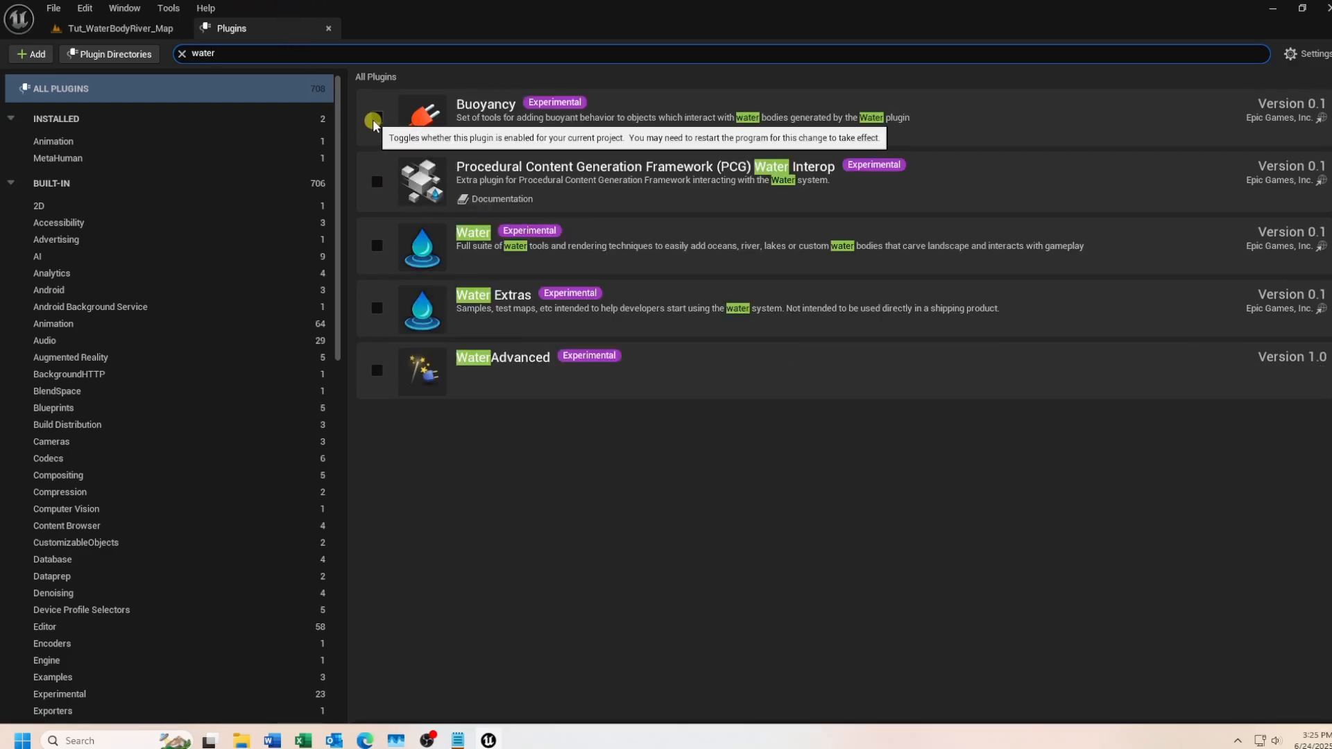
{"action": "left_click", "coordinate": [374, 121]}
{"action": "left_click", "coordinate": [795, 399]}
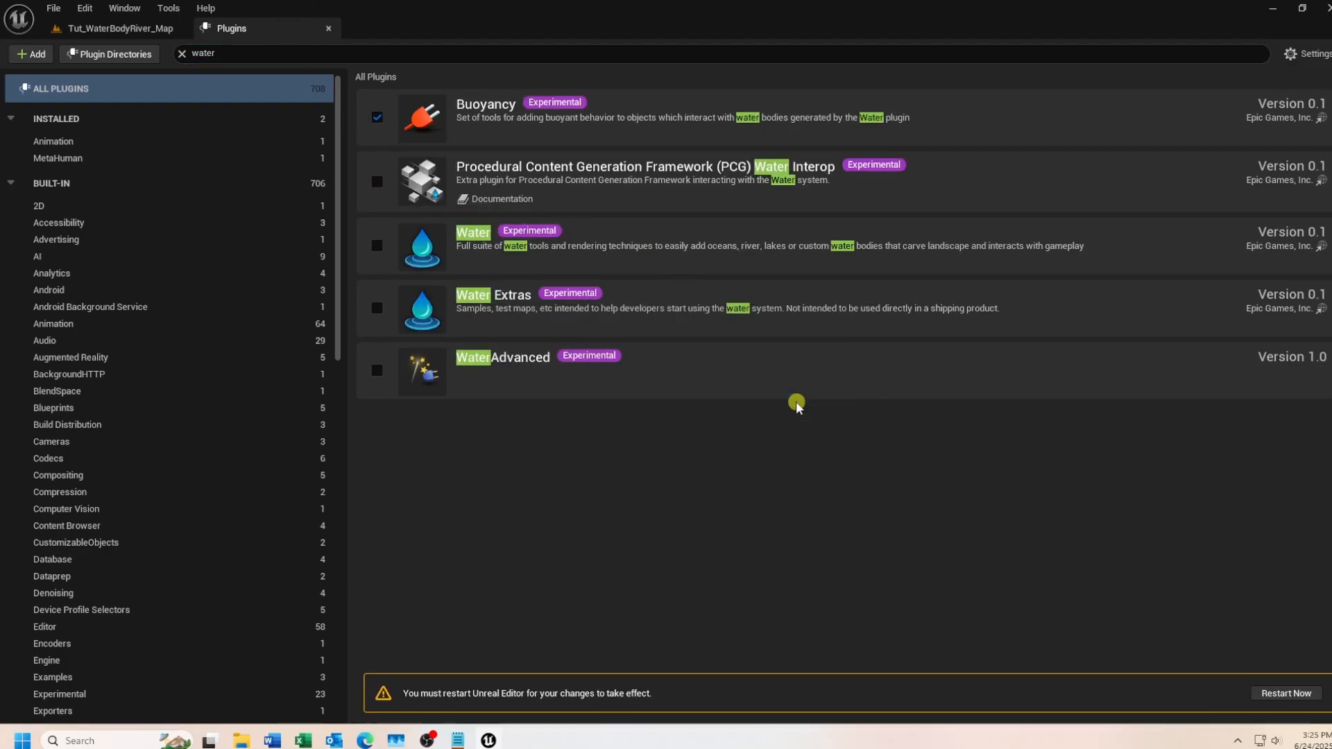
{"action": "left_click", "coordinate": [376, 246]}
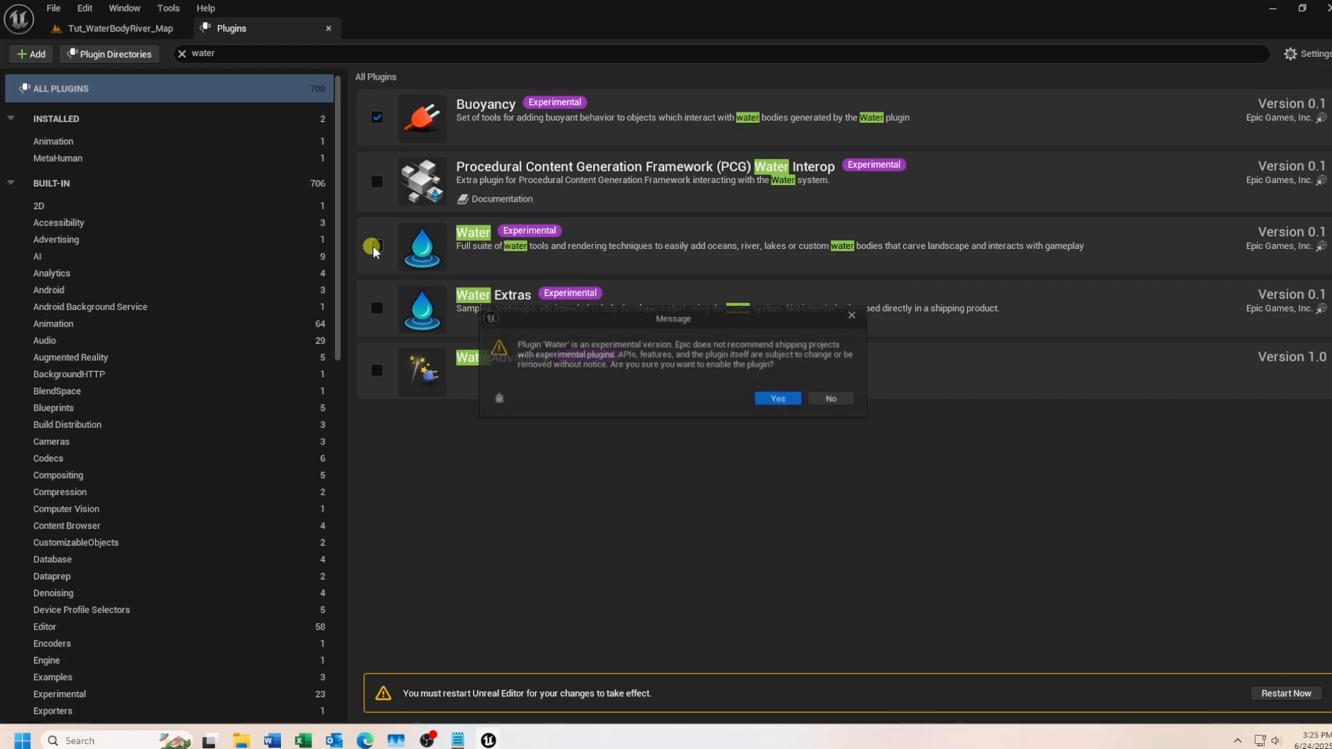
{"action": "left_click", "coordinate": [781, 399]}
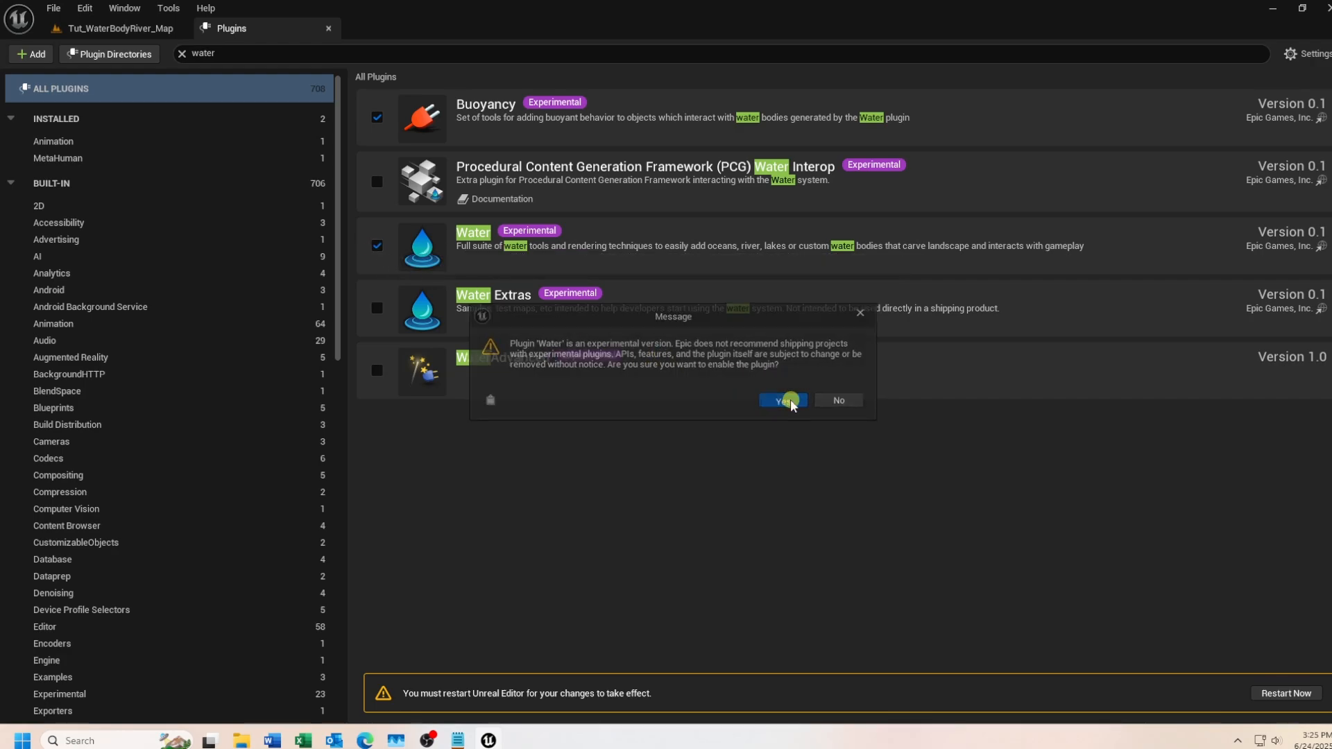
{"action": "left_click", "coordinate": [375, 371]}
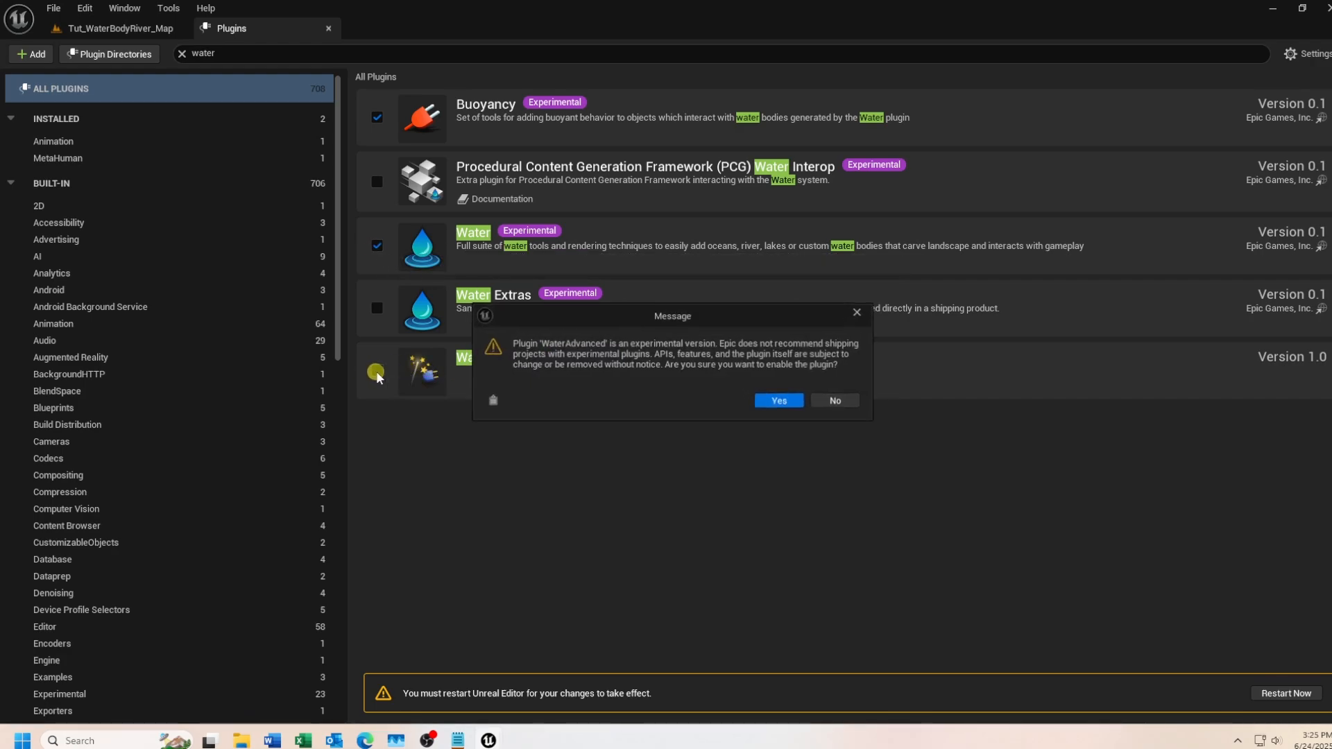
{"action": "left_click", "coordinate": [795, 398]}
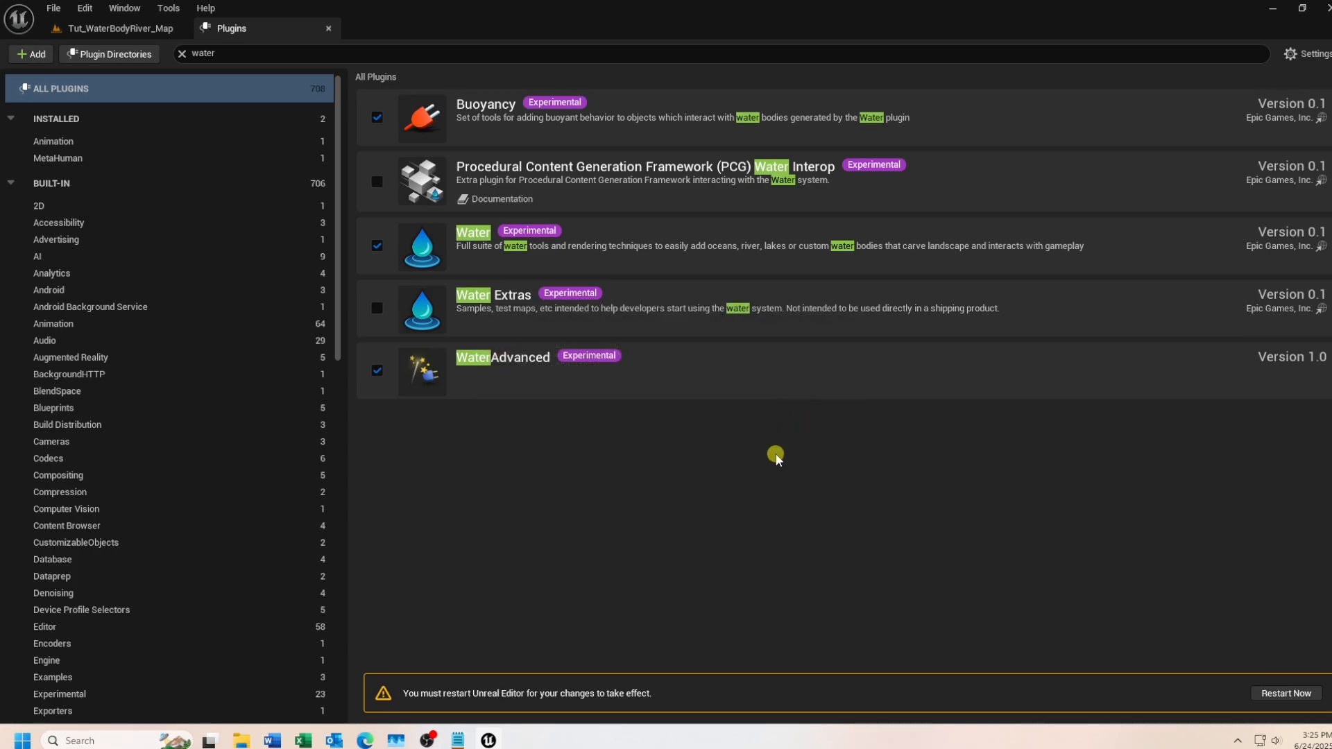
{"action": "left_click", "coordinate": [1291, 693]}
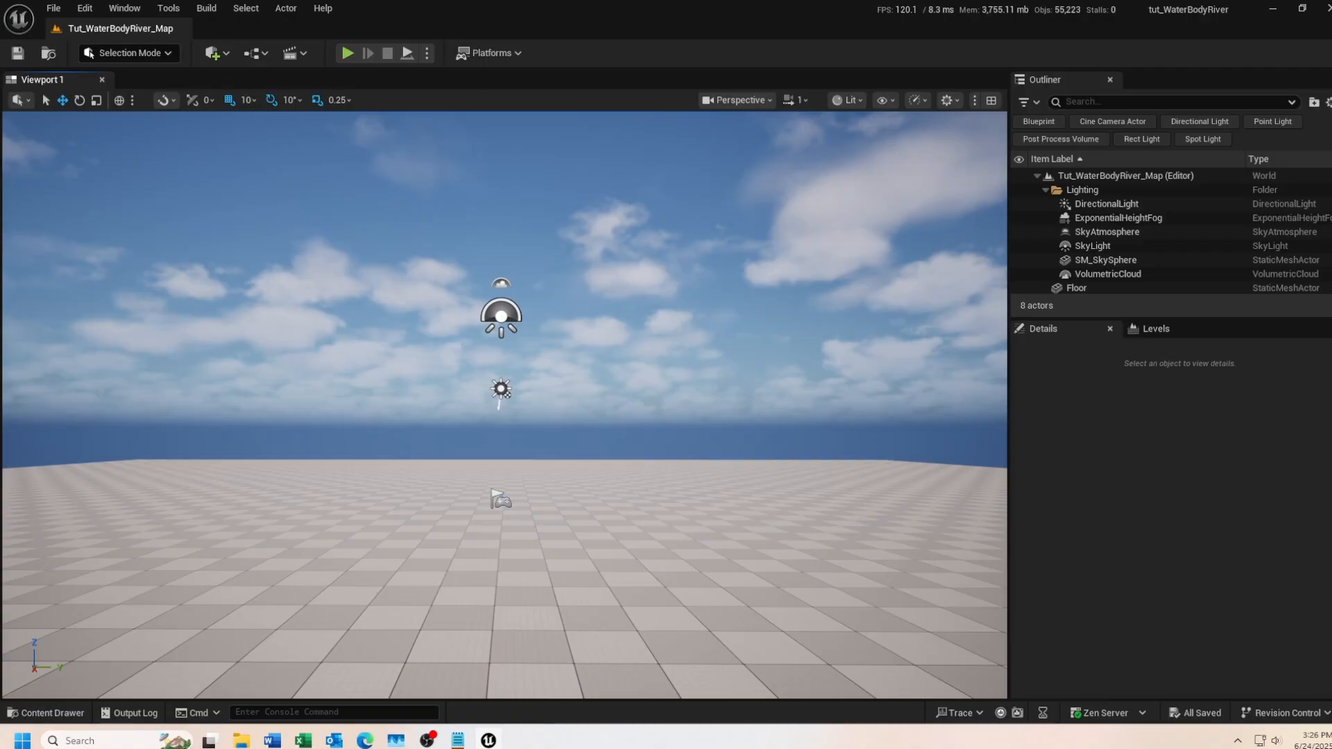
Find the shallow water options in the project settings and enable Use Default Shallow Water Subsystem.
{"action": "left_click", "coordinate": [84, 13]}
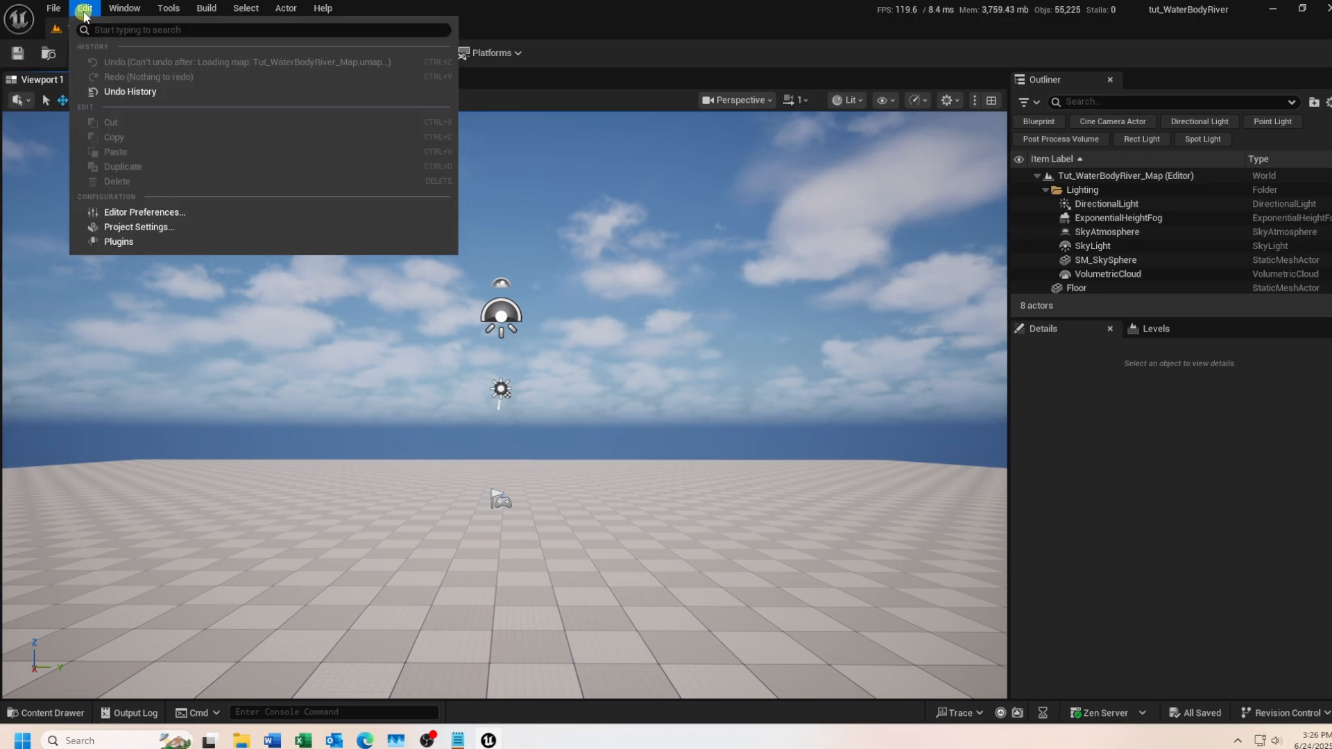
{"action": "left_click", "coordinate": [143, 229]}
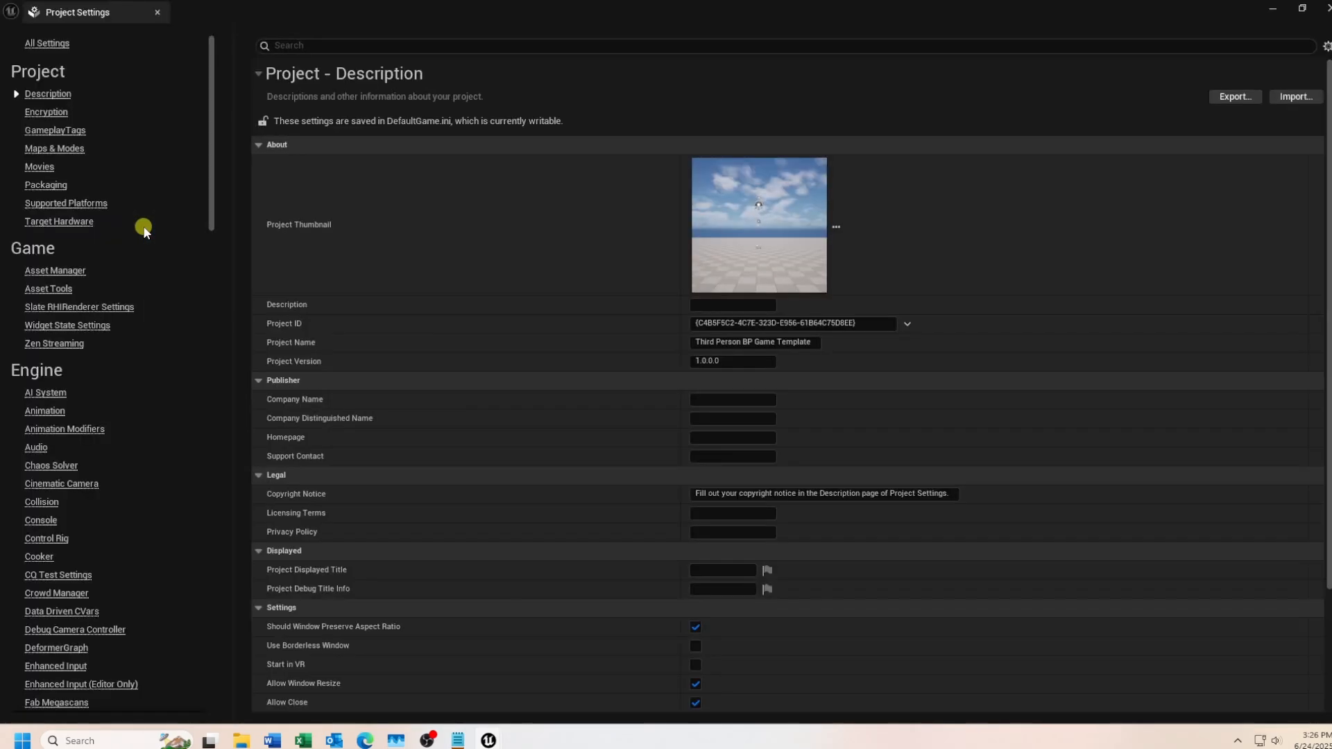
{"action": "left_click", "coordinate": [271, 45]}
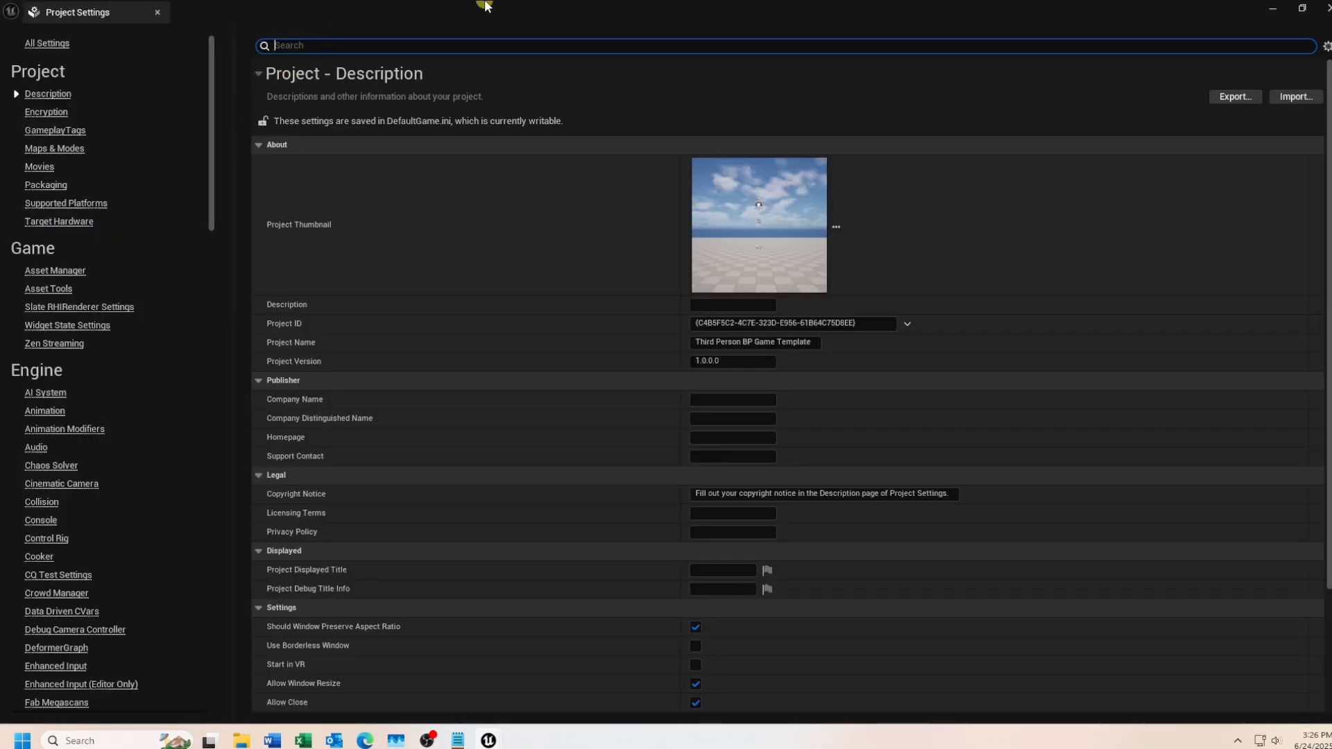
{"action": "type", "text": "shallow water"}
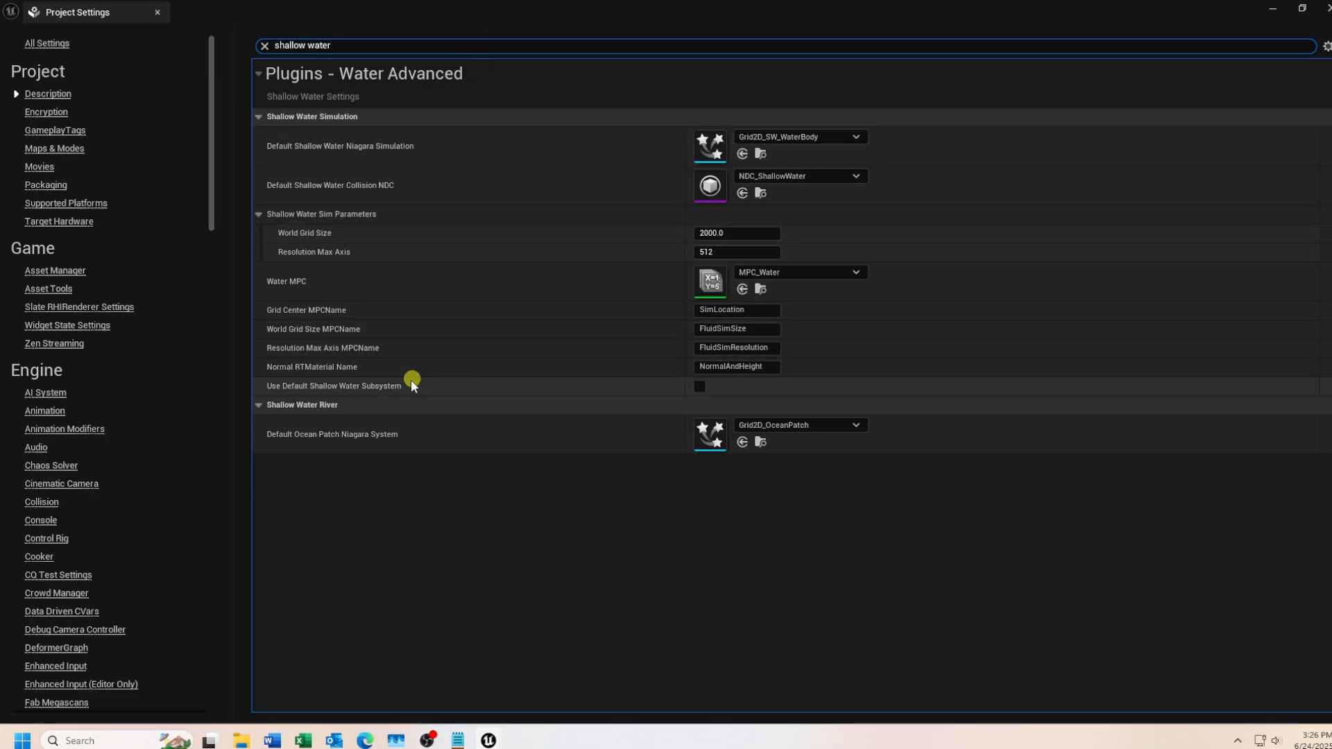
{"action": "left_click", "coordinate": [700, 386]}
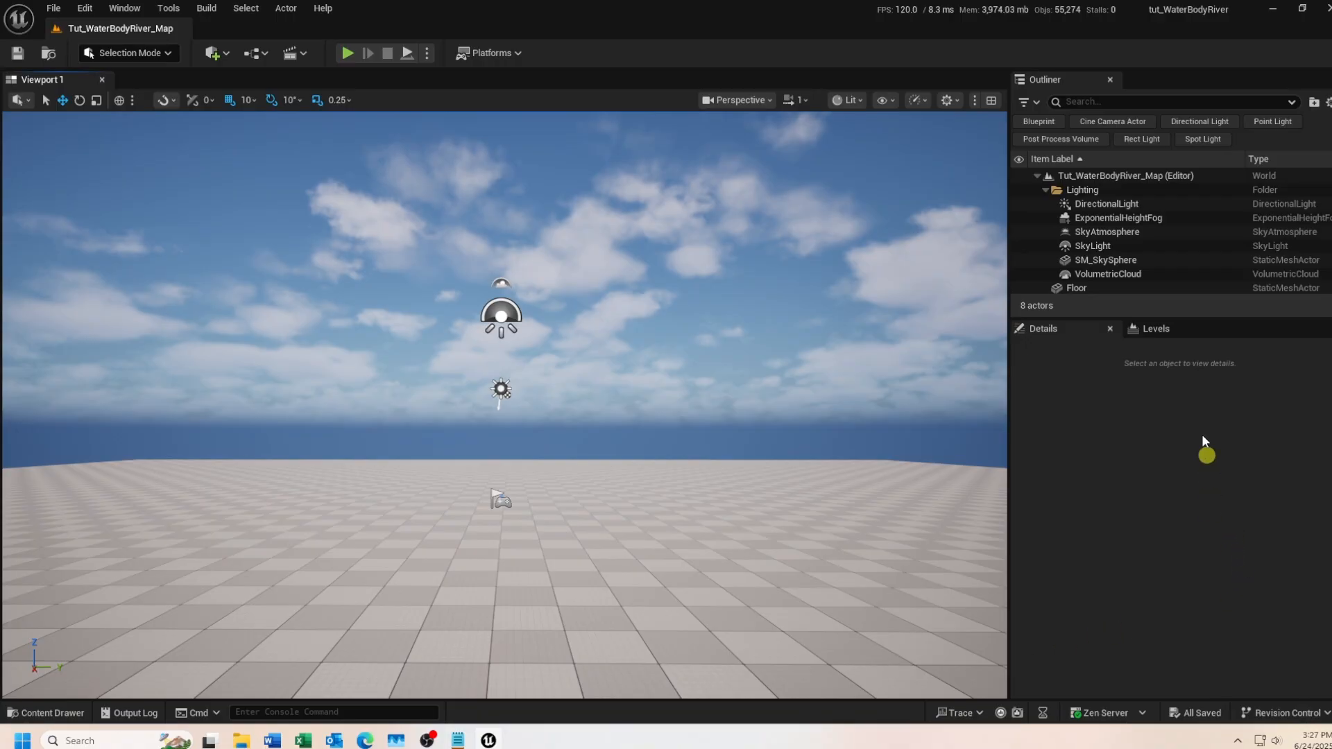
Delete the Floor actor and create a new landscape with a section size of 127×127 quads.
{"action": "left_click", "coordinate": [1086, 290]}
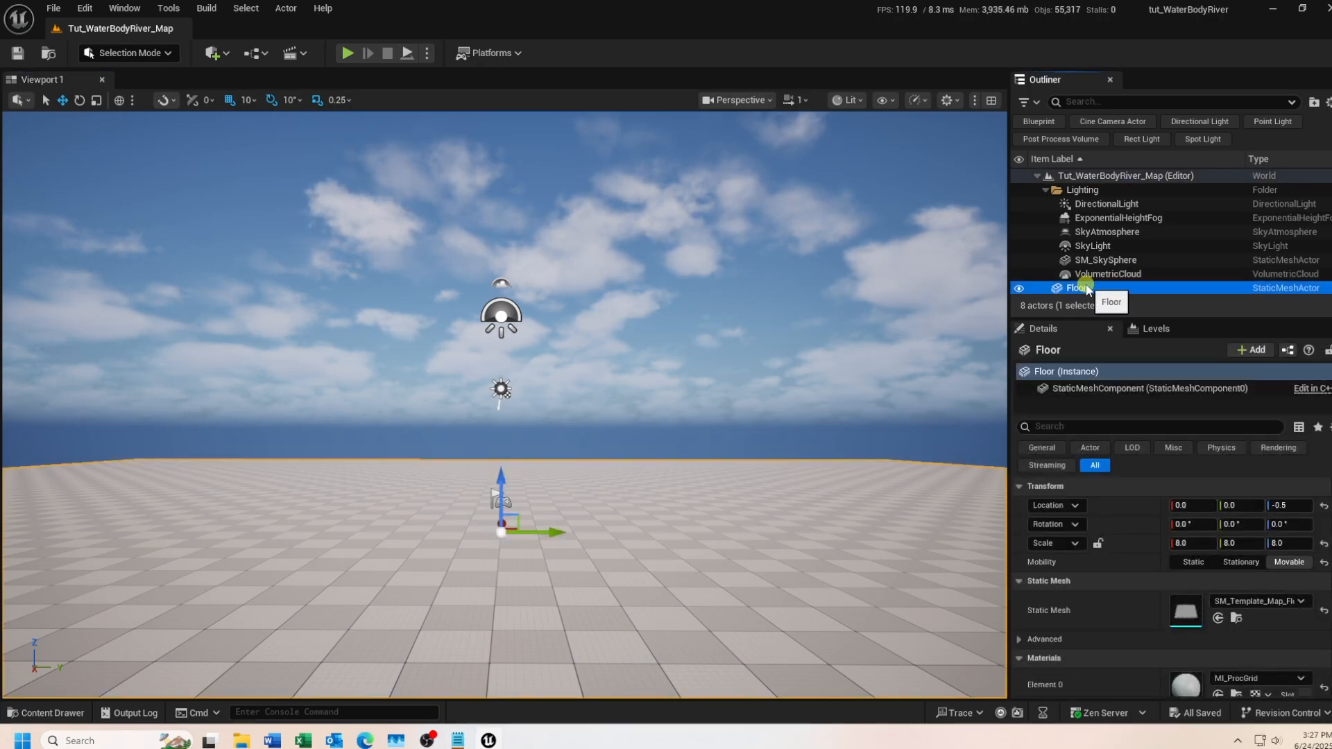
{"action": "key", "text": "Delete"}
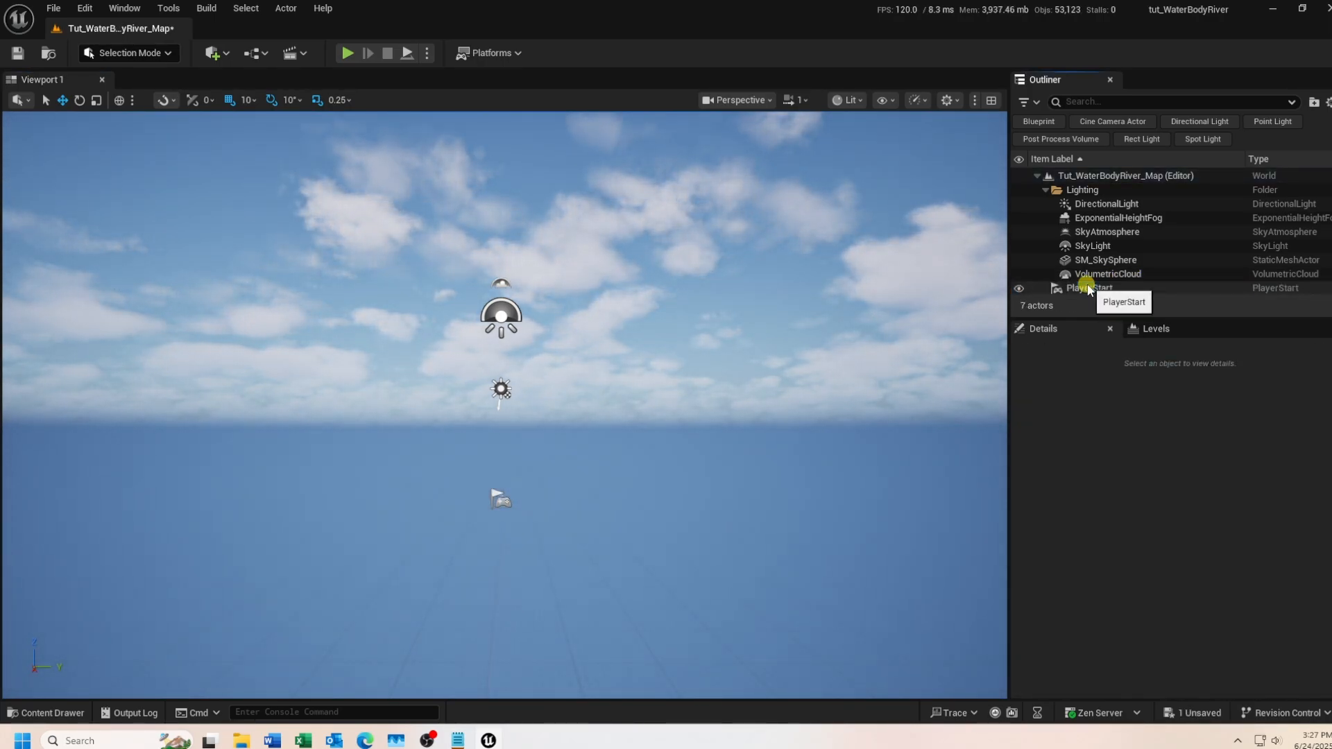
{"action": "left_click", "coordinate": [171, 54]}
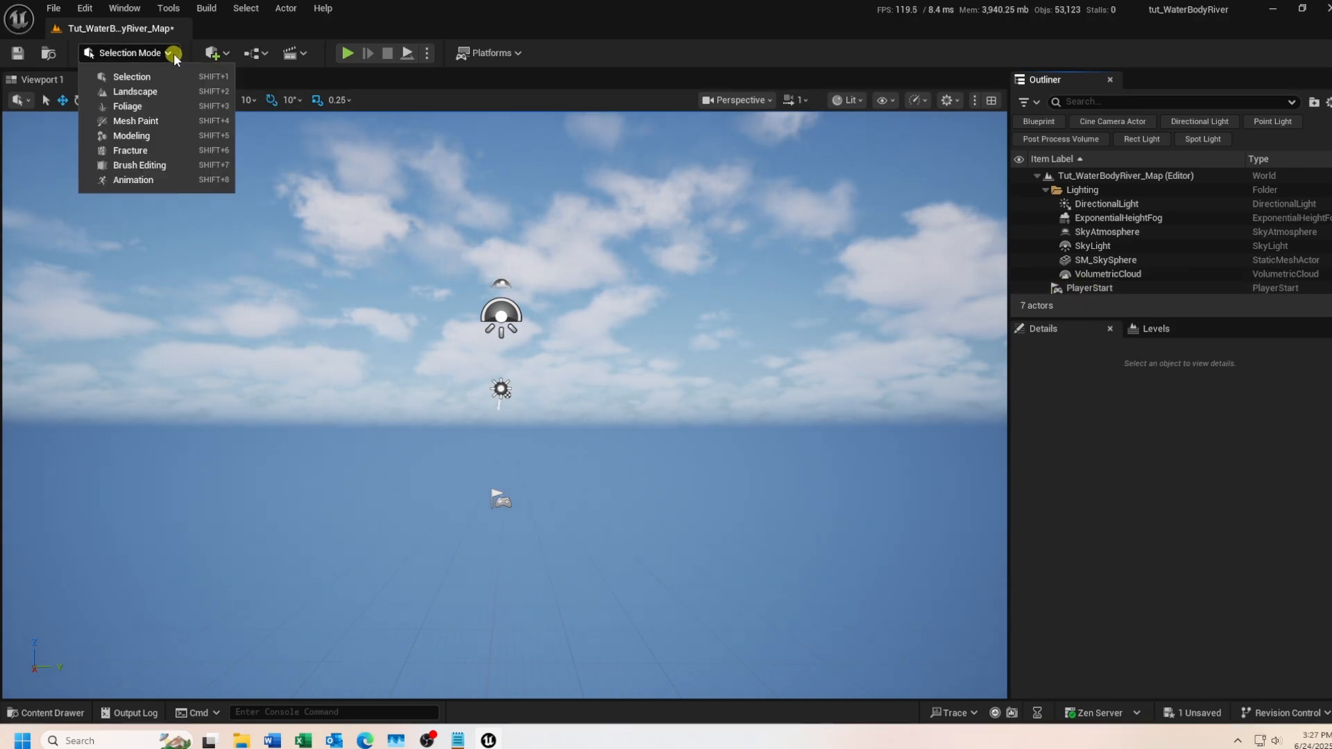
{"action": "left_click", "coordinate": [148, 91]}
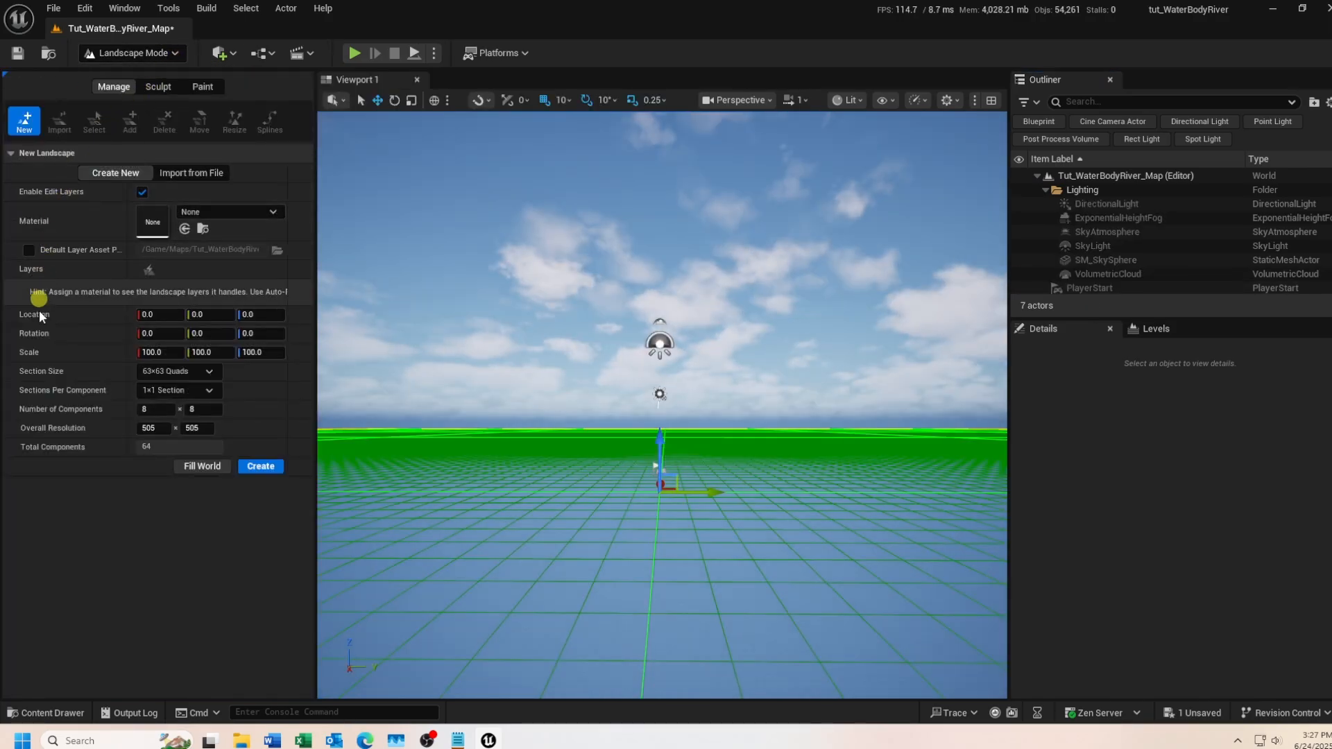
{"action": "left_click", "coordinate": [202, 373]}
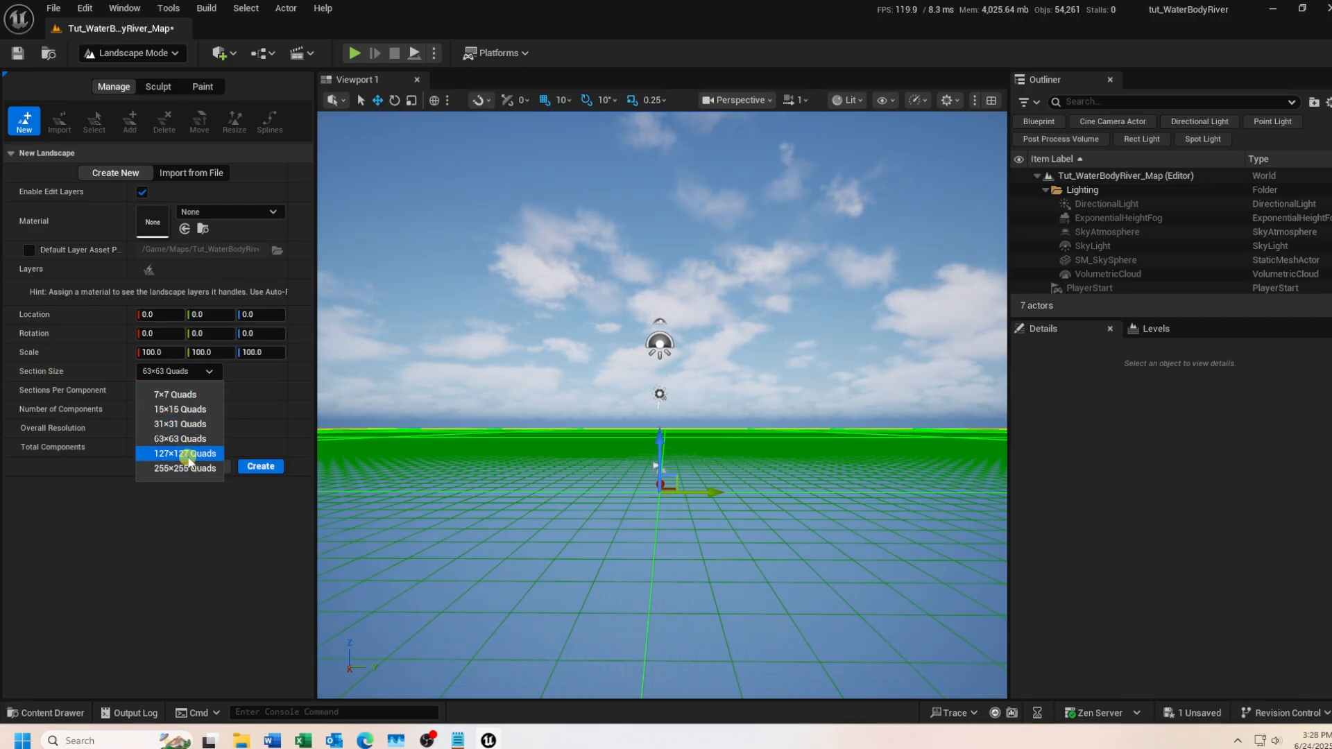
{"action": "left_click", "coordinate": [184, 453]}
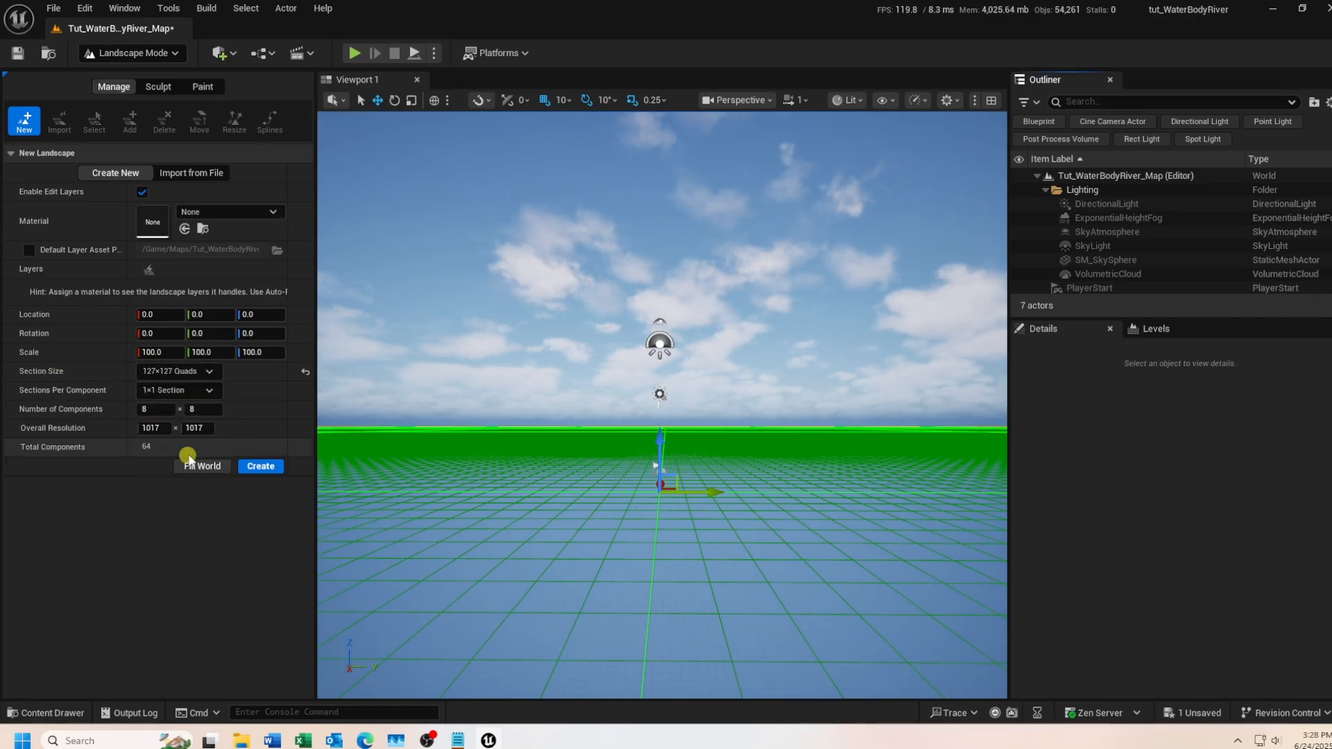
{"action": "left_click", "coordinate": [262, 467]}
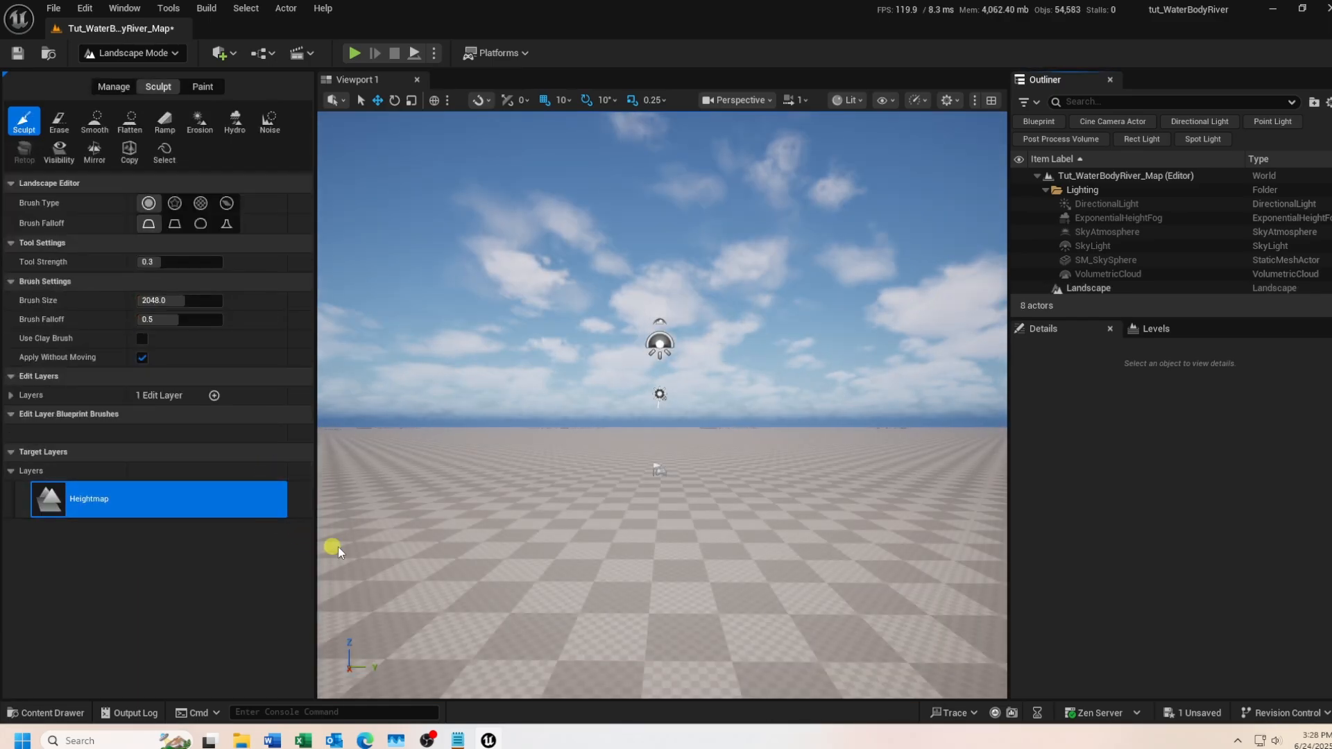
Return to Selection mode and place a Water Body River at about X 800, Y -10, inserting the Water edit layer above Layer.
{"action": "mouse_move", "coordinate": [352, 548]}
{"action": "right_mouse_down"}
{"action": "mouse_move", "coordinate": [418, 544]}
{"action": "mouse_move", "coordinate": [431, 625]}
{"action": "mouse_move", "coordinate": [411, 713]}
{"action": "right_mouse_up"}
{"action": "key", "text": "e"}
{"action": "key", "text": "e"}
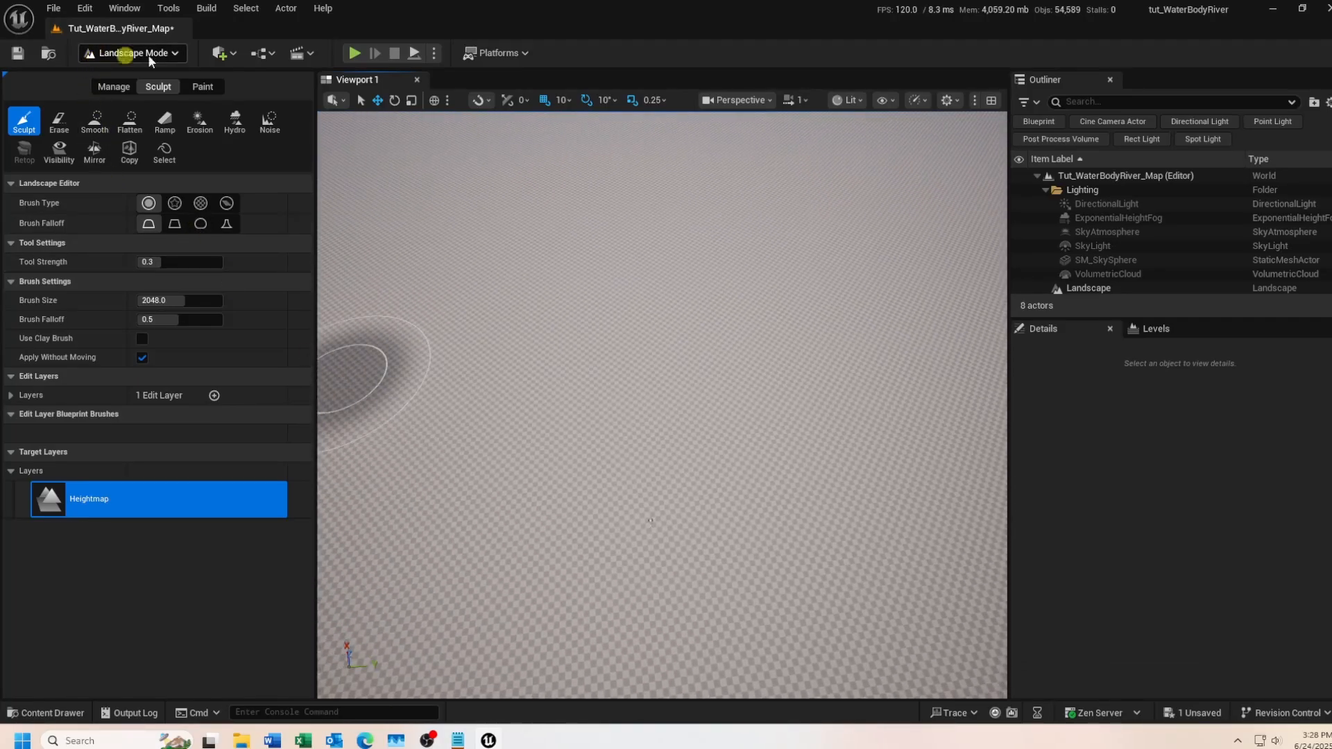
{"action": "left_click", "coordinate": [175, 53]}
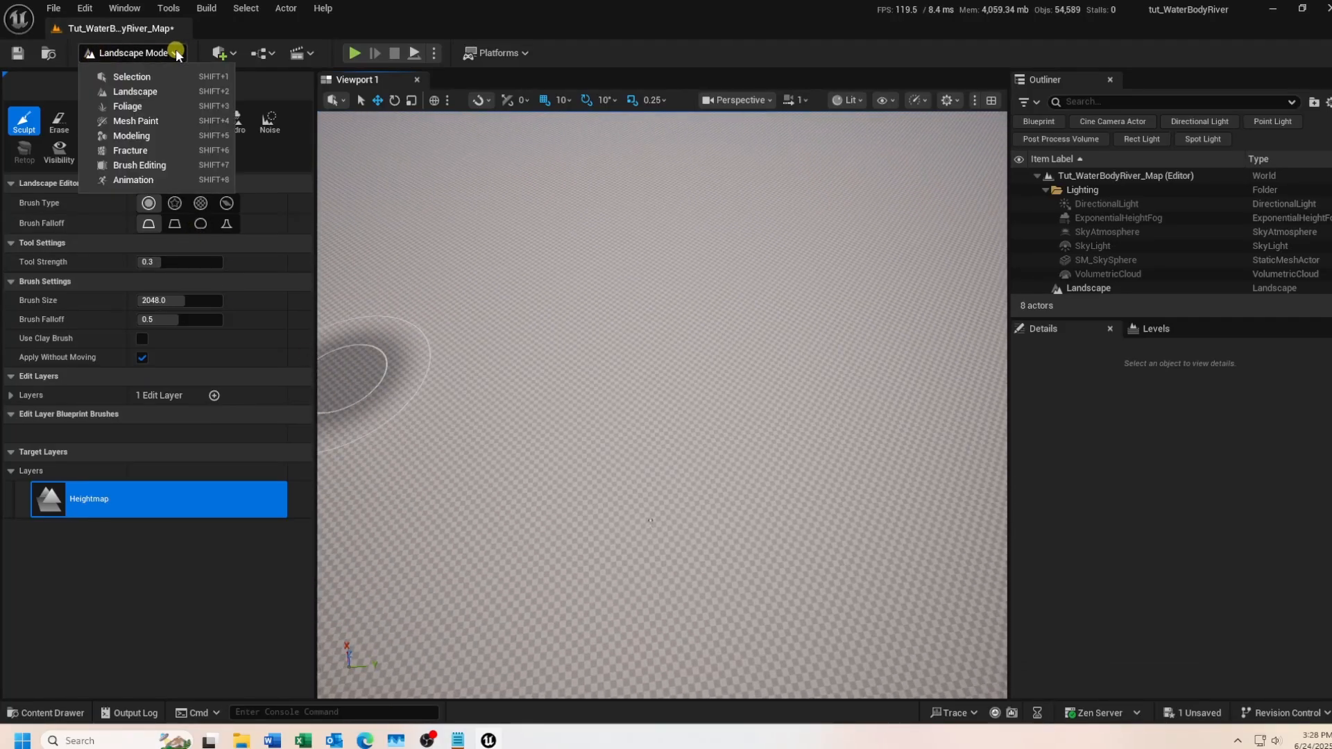
{"action": "left_click", "coordinate": [142, 75]}
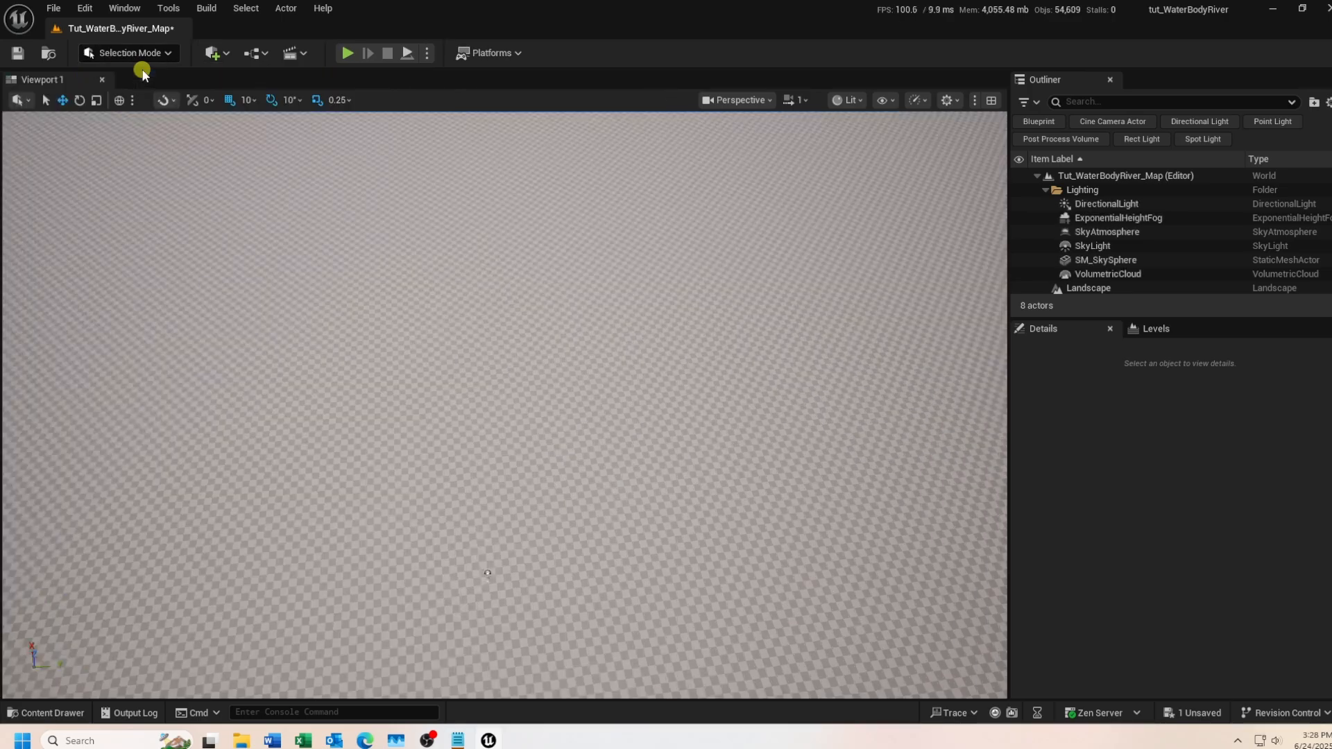
{"action": "left_click", "coordinate": [224, 54]}
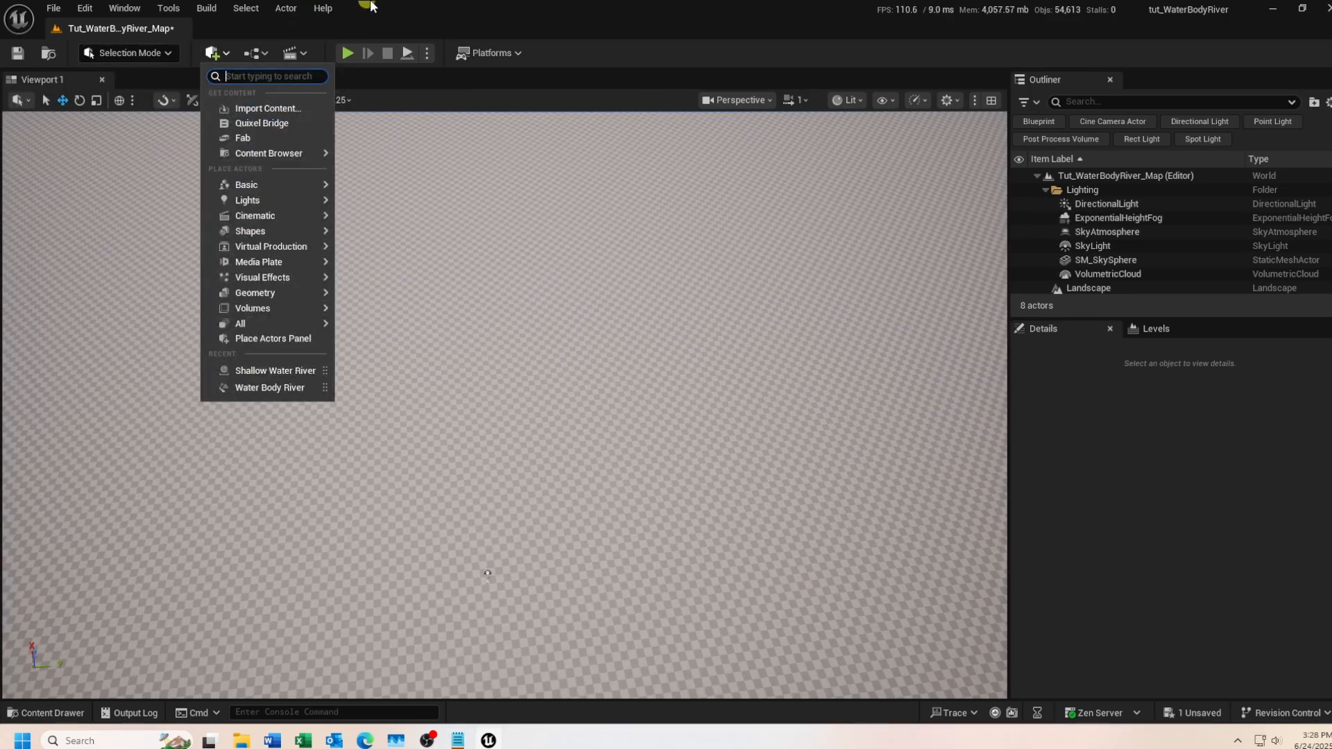
{"action": "type", "text": "water"}
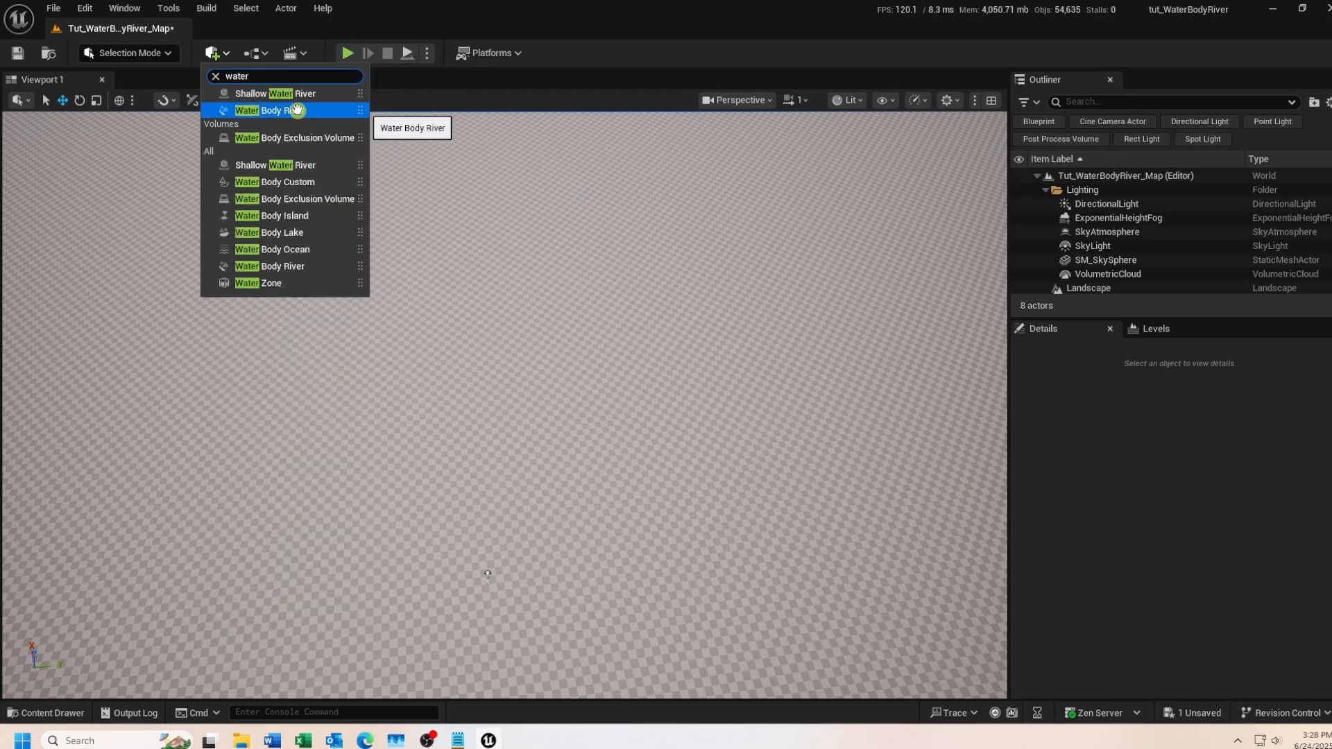
{"action": "left_click_drag", "start_coordinate": [296, 110], "coordinate": [482, 503]}
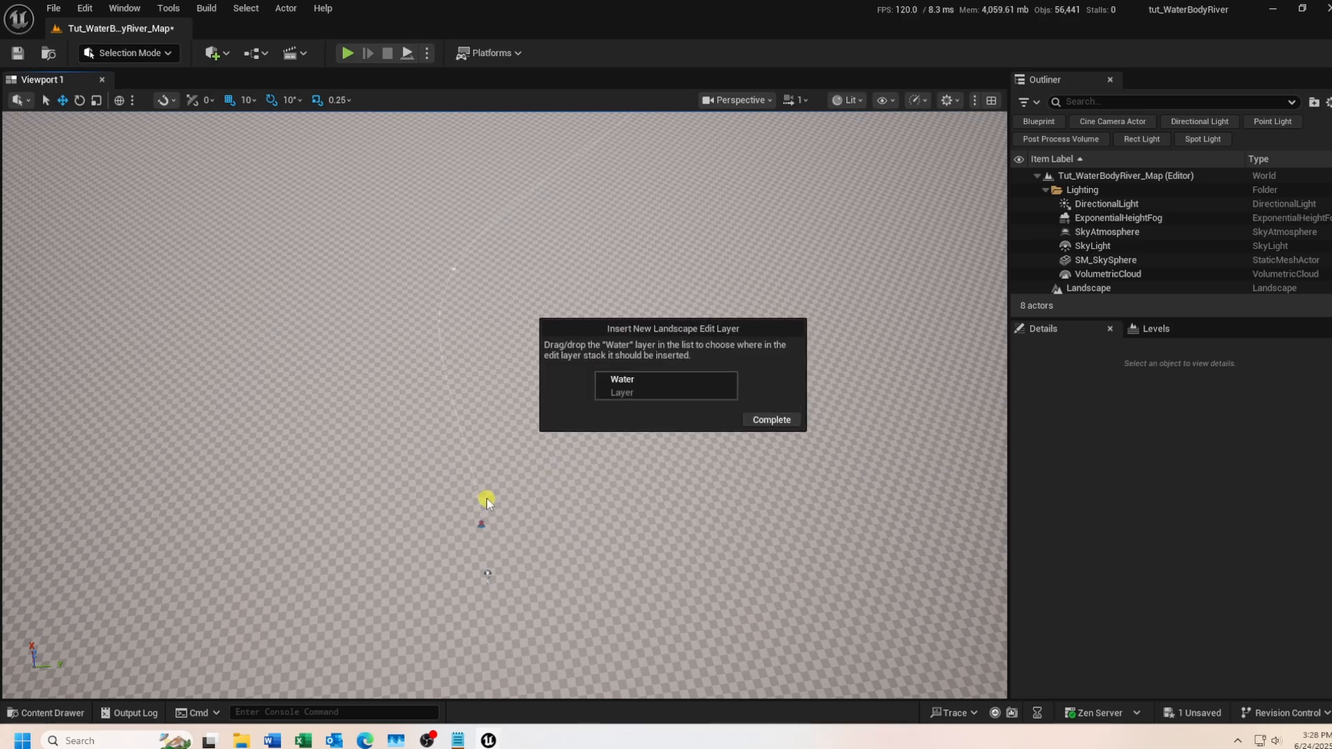
{"action": "left_click", "coordinate": [626, 382]}
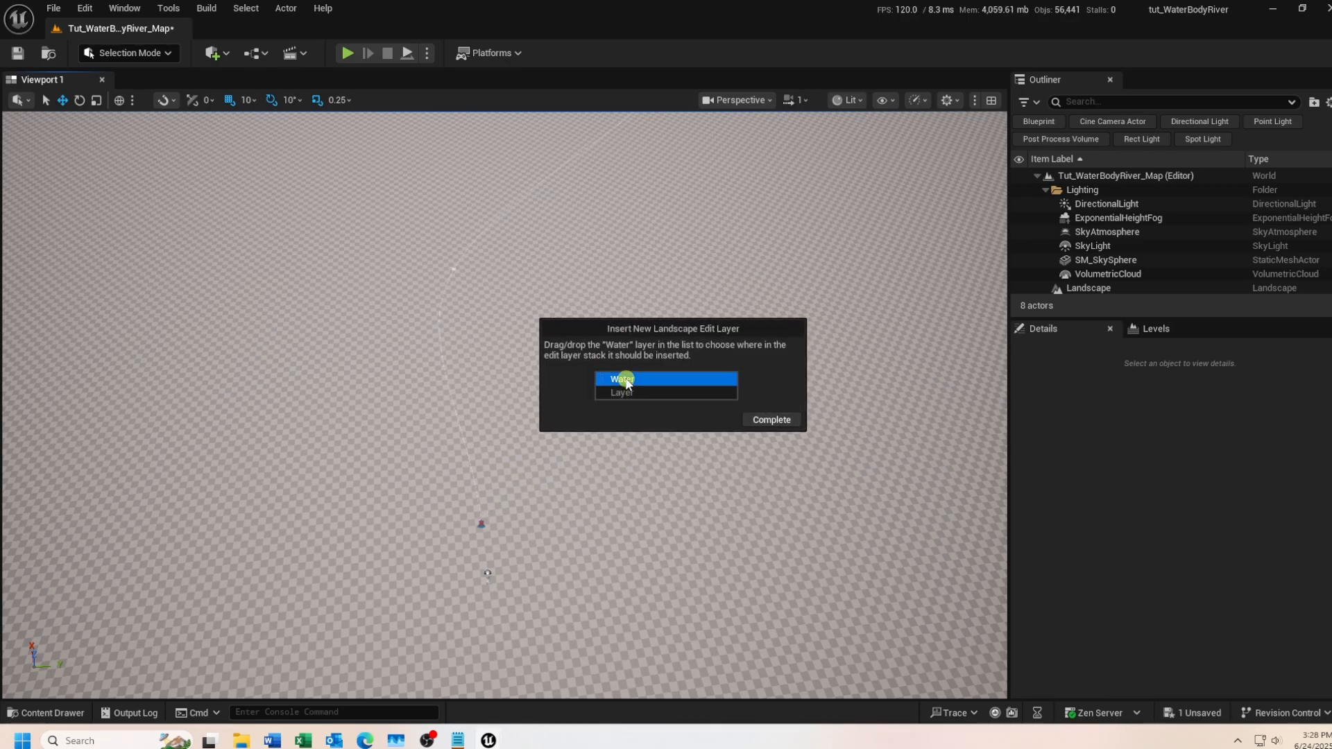
{"action": "left_click", "coordinate": [770, 420]}
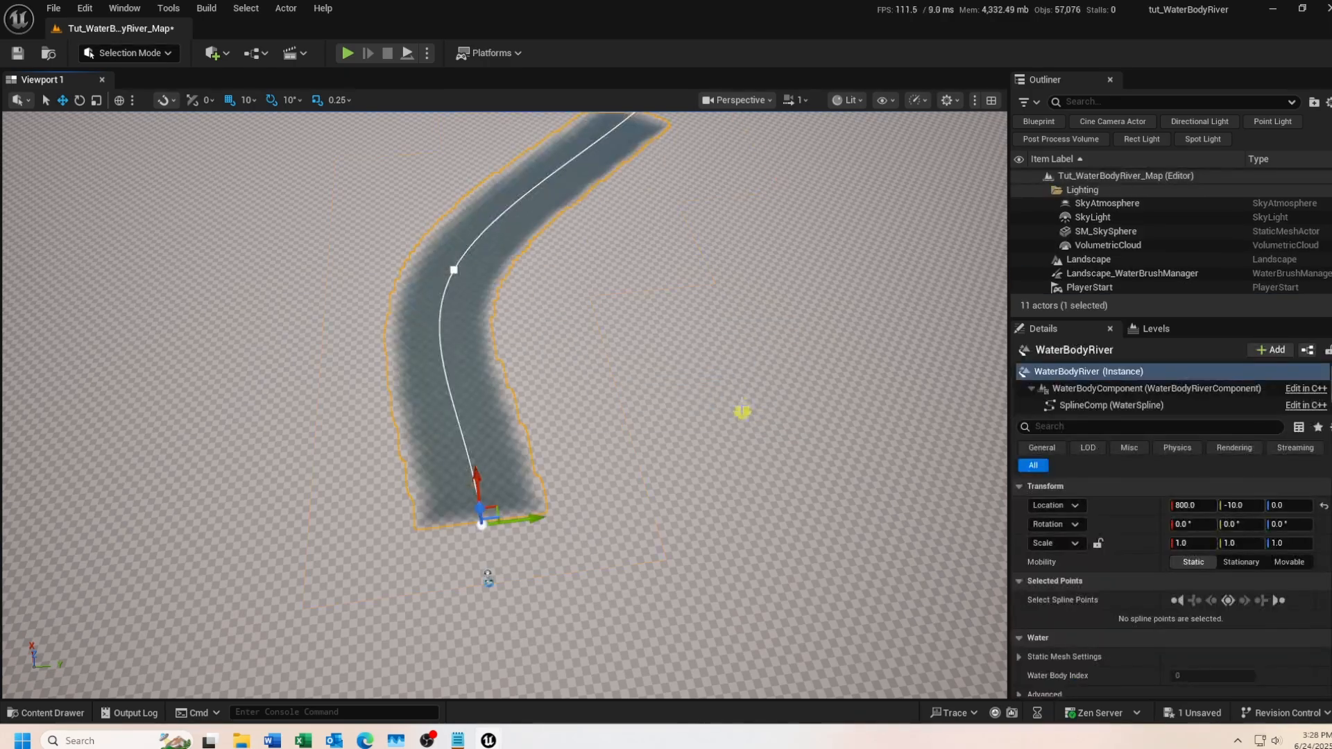
Rotate the water body river about 70° around its Z axis.
{"action": "mouse_move", "coordinate": [739, 406]}
{"action": "right_mouse_down"}
{"action": "mouse_move", "coordinate": [731, 432]}
{"action": "mouse_move", "coordinate": [729, 414]}
{"action": "right_mouse_up"}
{"action": "key", "text": "s"}
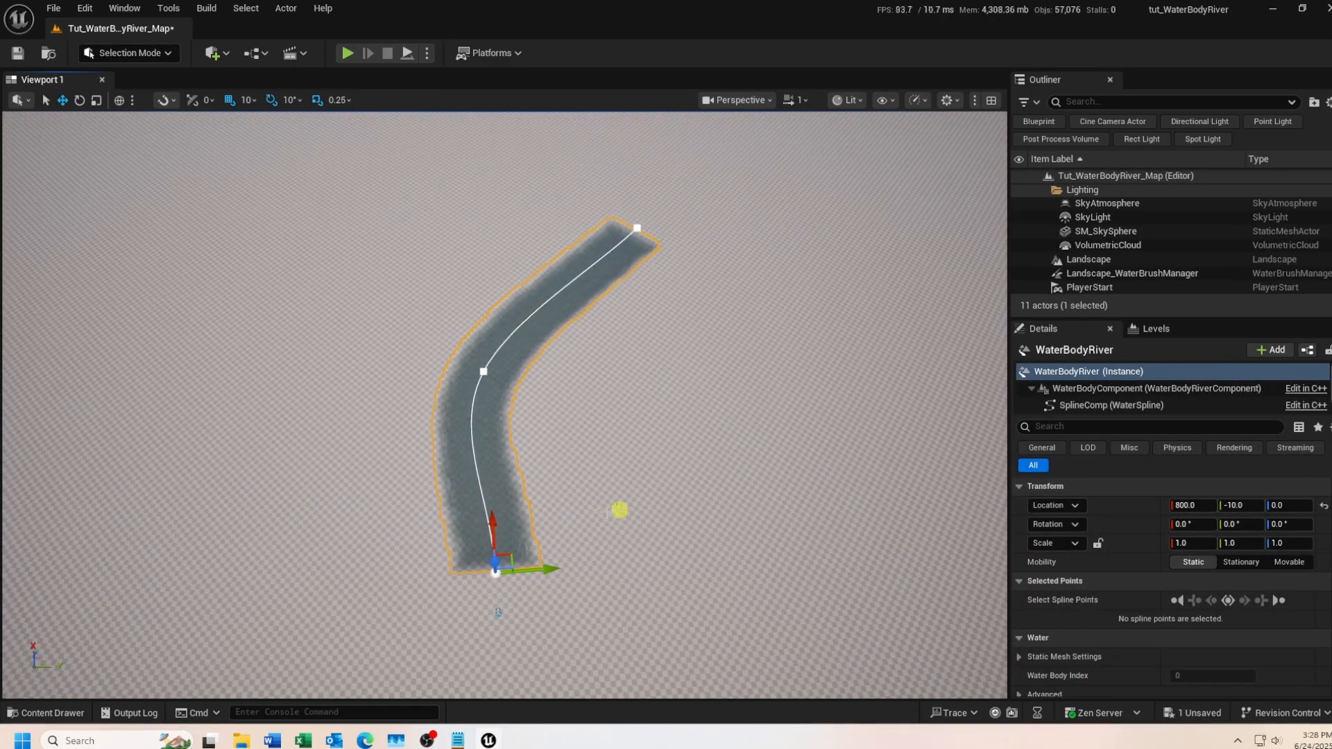
{"action": "key", "text": "e"}
{"action": "left_click_drag", "start_coordinate": [570, 611], "coordinate": [240, 642]}
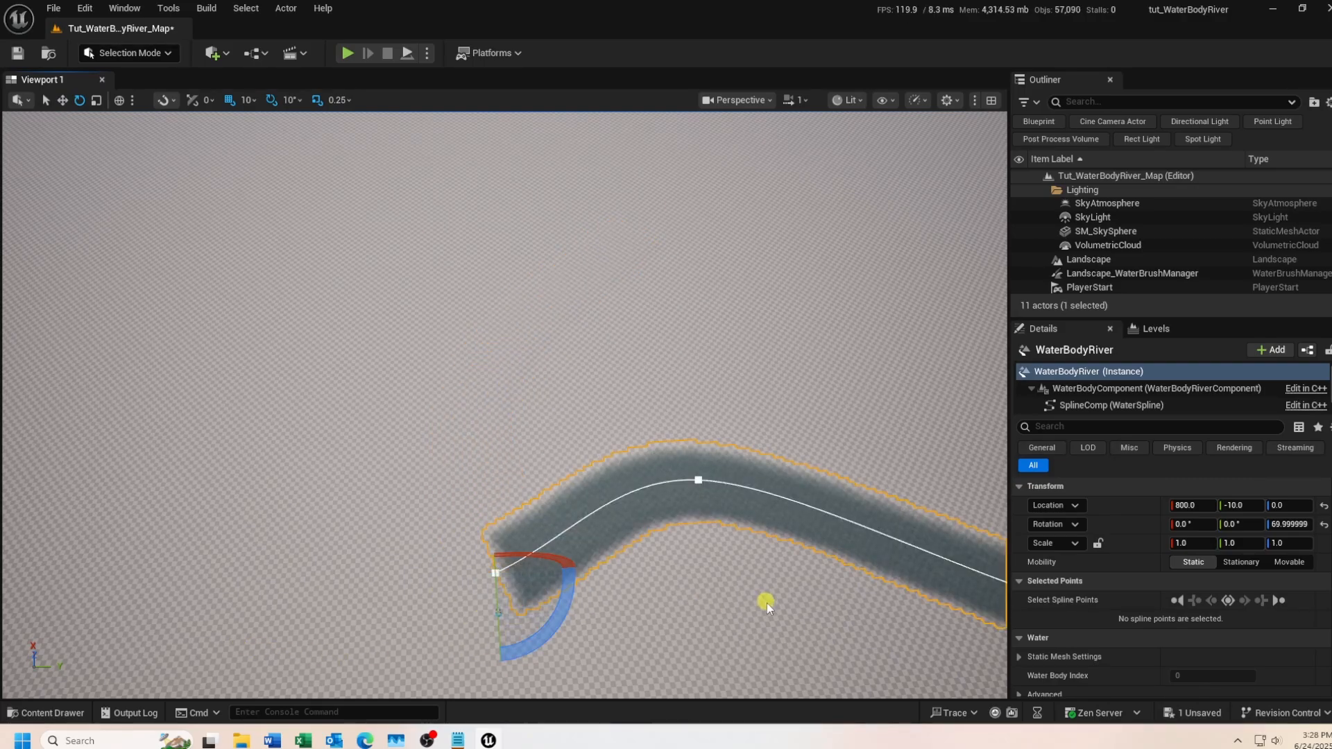
Place a Shallow Water River actor on the landscape beside the river, at about X 50, Y 3330.
{"action": "right_click_drag", "start_coordinate": [780, 621], "coordinate": [809, 630]}
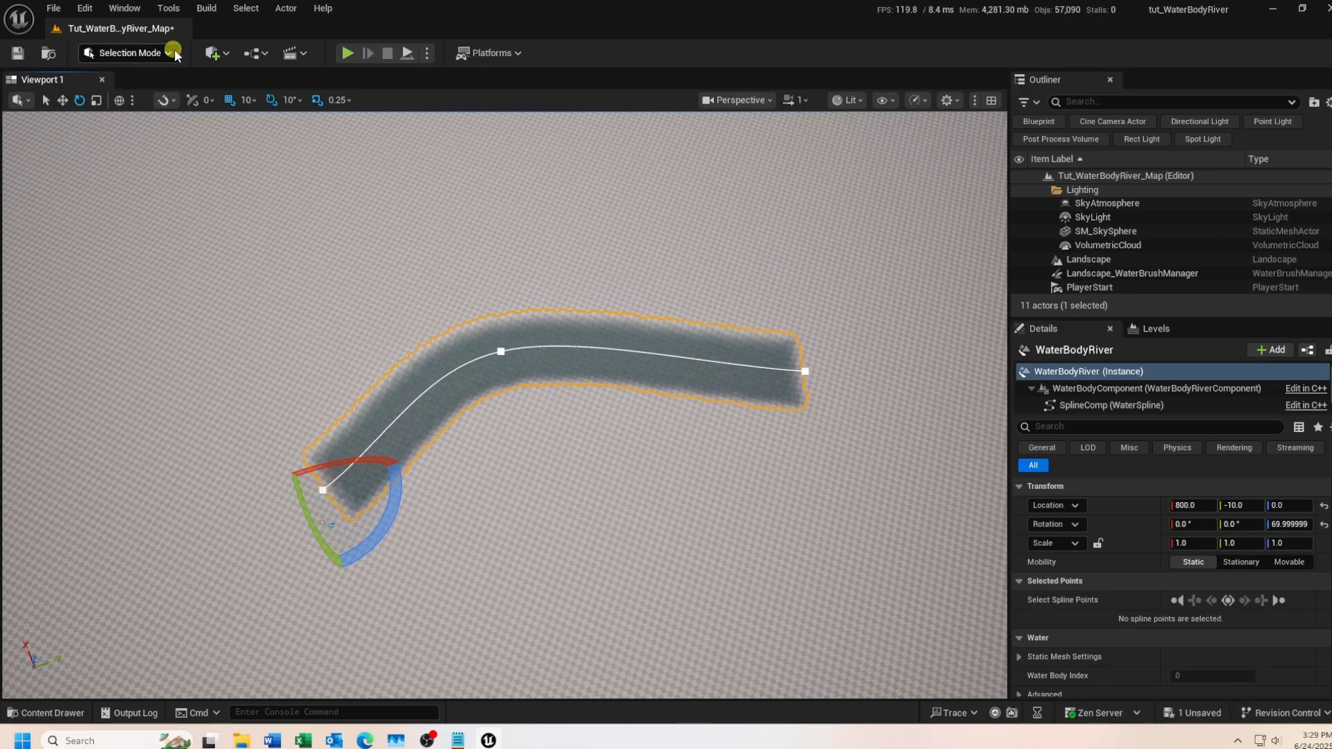
{"action": "left_click", "coordinate": [215, 54]}
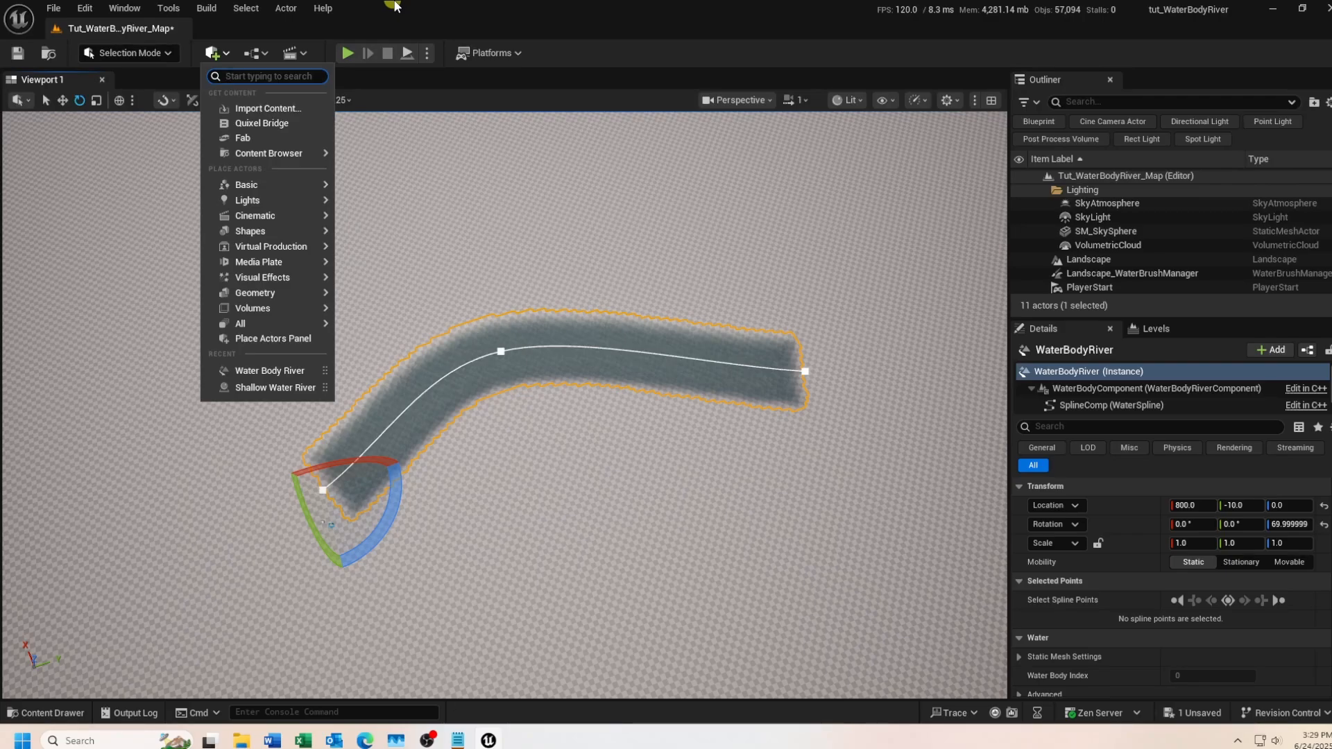
{"action": "type", "text": "sh"}
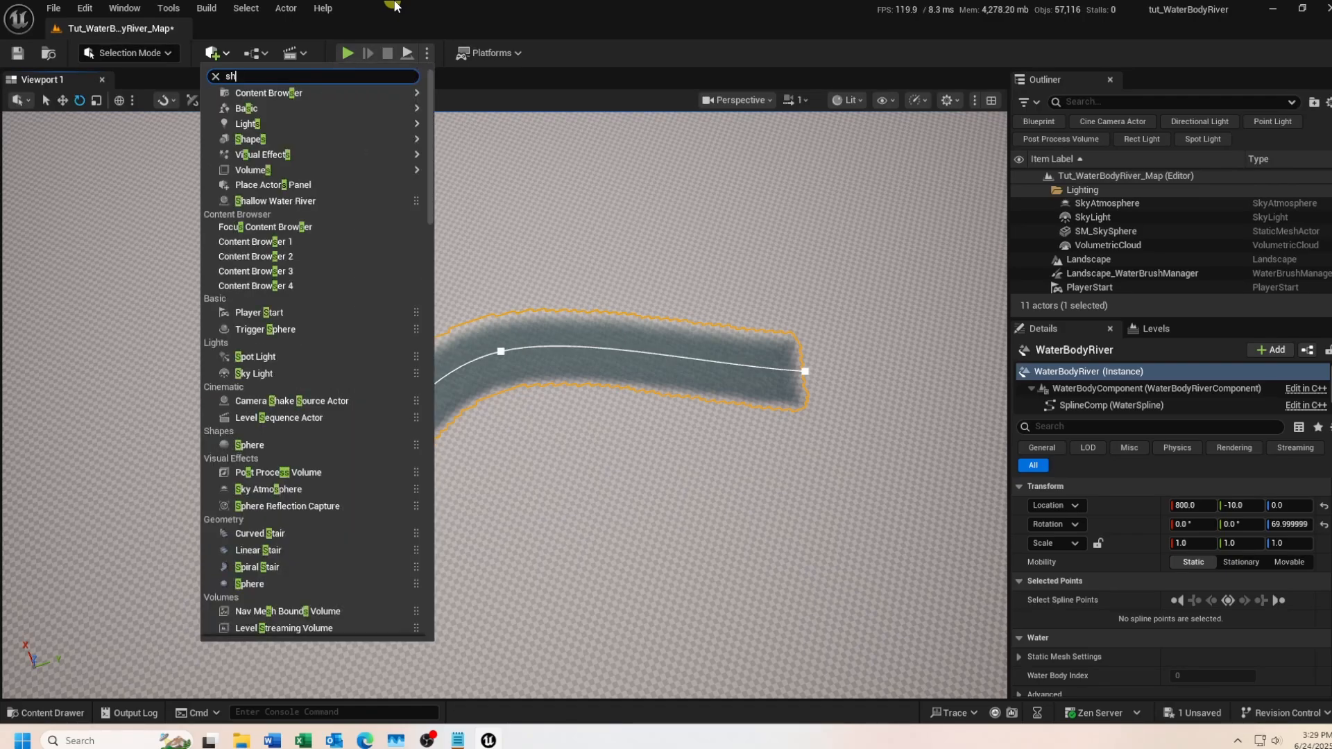
{"action": "type", "text": "allow"}
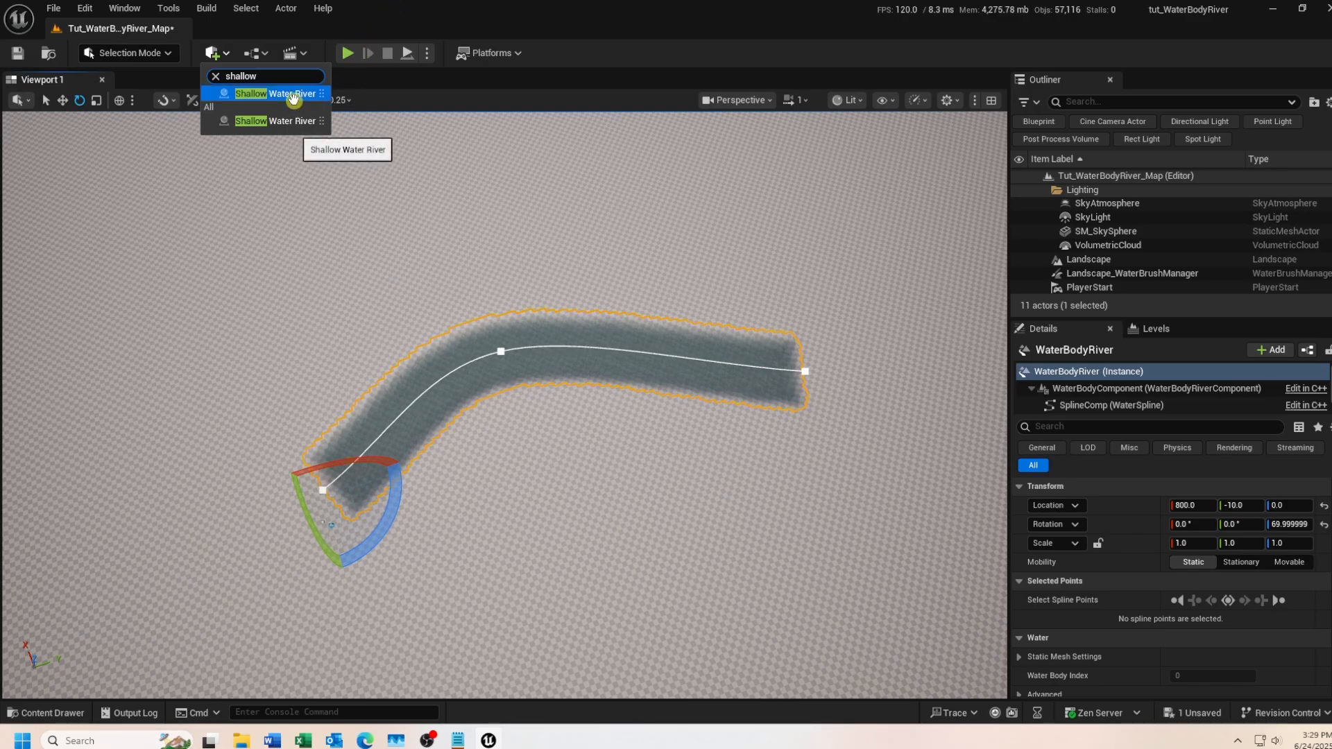
{"action": "left_click_drag", "start_coordinate": [292, 94], "coordinate": [481, 449]}
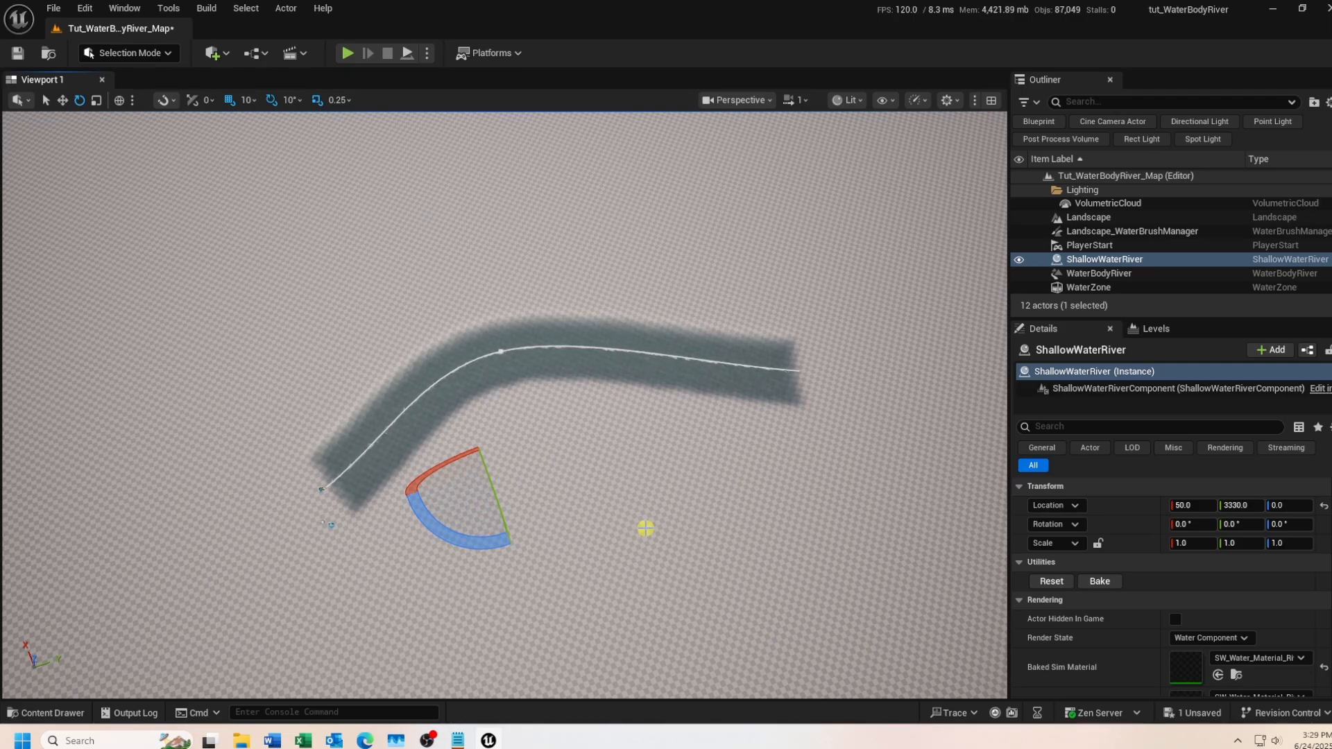
Move the water body river's start and middle spline points upstream and its end point farther downstream, forming a longer, straighter course.
{"action": "key", "text": "e"}
{"action": "scroll", "coordinate": [680, 547], "scroll_direction": "up", "scroll_amount": 4}
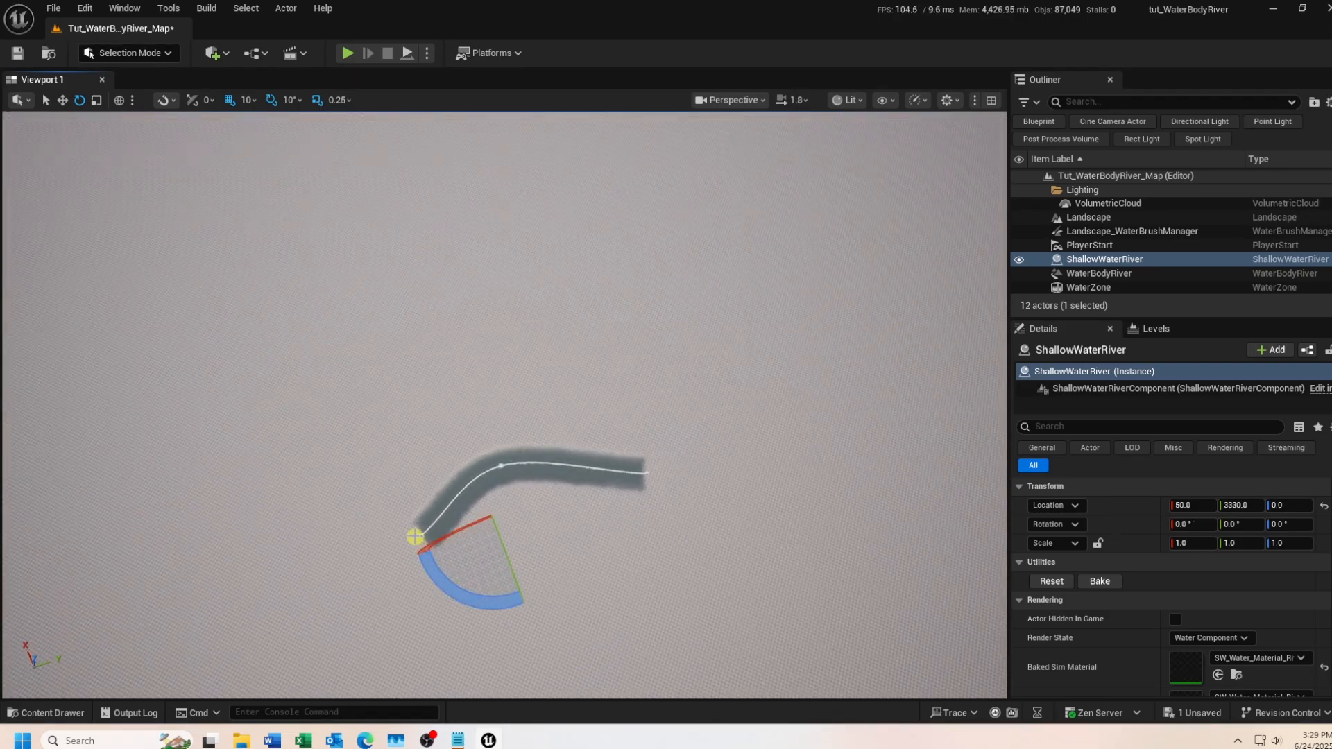
{"action": "left_click", "coordinate": [419, 536]}
{"action": "key", "text": "w"}
{"action": "left_click_drag", "start_coordinate": [426, 521], "coordinate": [280, 441]}
{"action": "left_click", "coordinate": [436, 524]}
{"action": "left_click", "coordinate": [515, 457]}
{"action": "left_click_drag", "start_coordinate": [527, 435], "coordinate": [465, 435]}
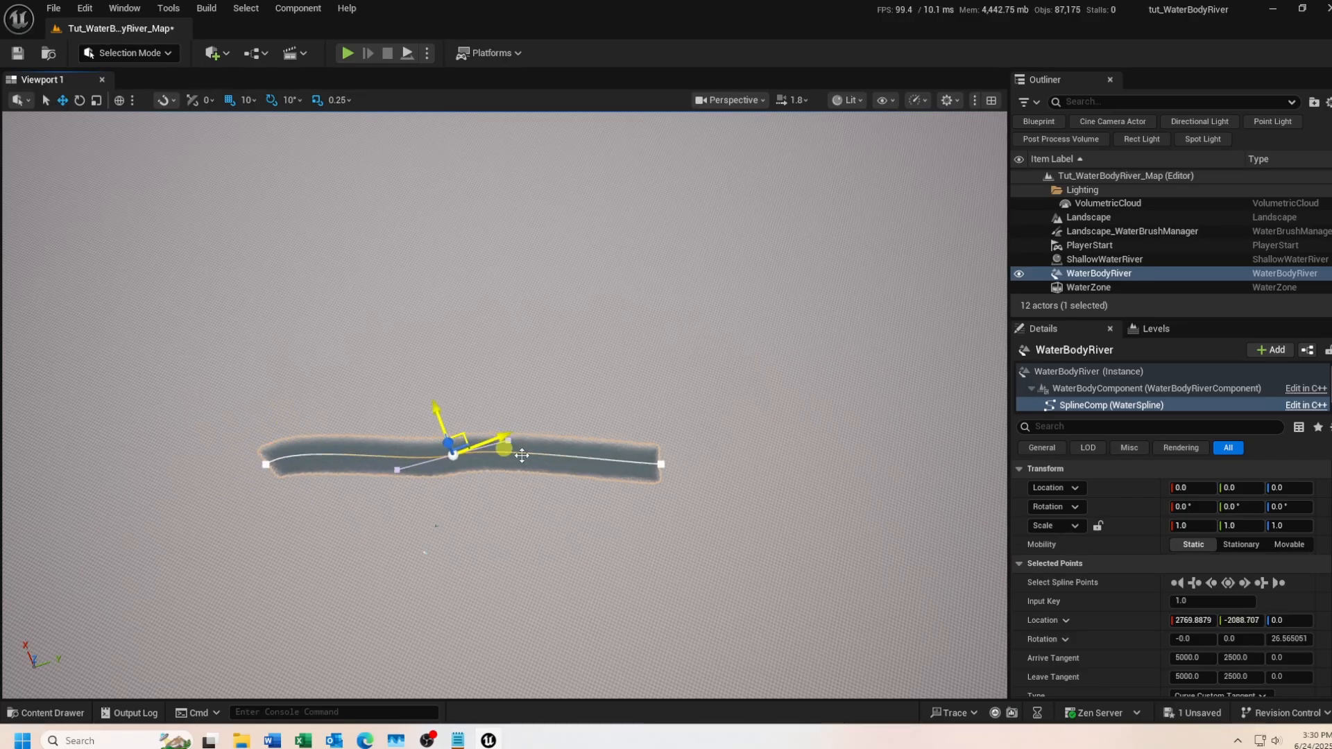
{"action": "left_click", "coordinate": [661, 464]}
{"action": "left_click_drag", "start_coordinate": [669, 440], "coordinate": [819, 435]}
Rotate the water body river's start point to 20° about Z and raise it to a Z location of 1480.
{"action": "right_click_drag", "start_coordinate": [528, 573], "coordinate": [519, 439]}
{"action": "key", "text": "w"}
{"action": "left_click", "coordinate": [430, 419]}
{"action": "key", "text": "e"}
{"action": "left_click_drag", "start_coordinate": [435, 449], "coordinate": [391, 453]}
{"action": "key", "text": "w"}
{"action": "left_click_drag", "start_coordinate": [428, 378], "coordinate": [468, 231]}
Add two spline points on the slope between the start and middle points, then lower the downstream one to about Z -143.
{"action": "right_click_drag", "start_coordinate": [684, 415], "coordinate": [372, 369]}
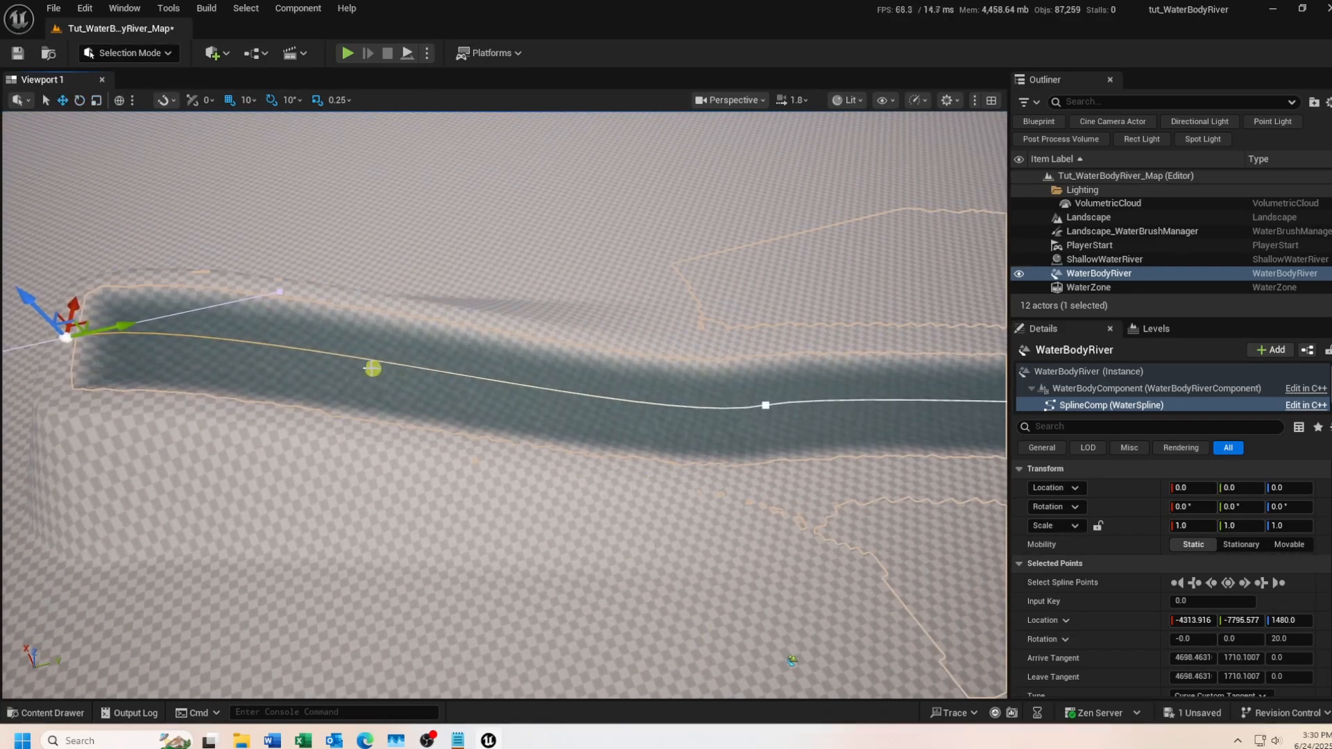
{"action": "right_click", "coordinate": [400, 365]}
{"action": "left_click", "coordinate": [454, 408]}
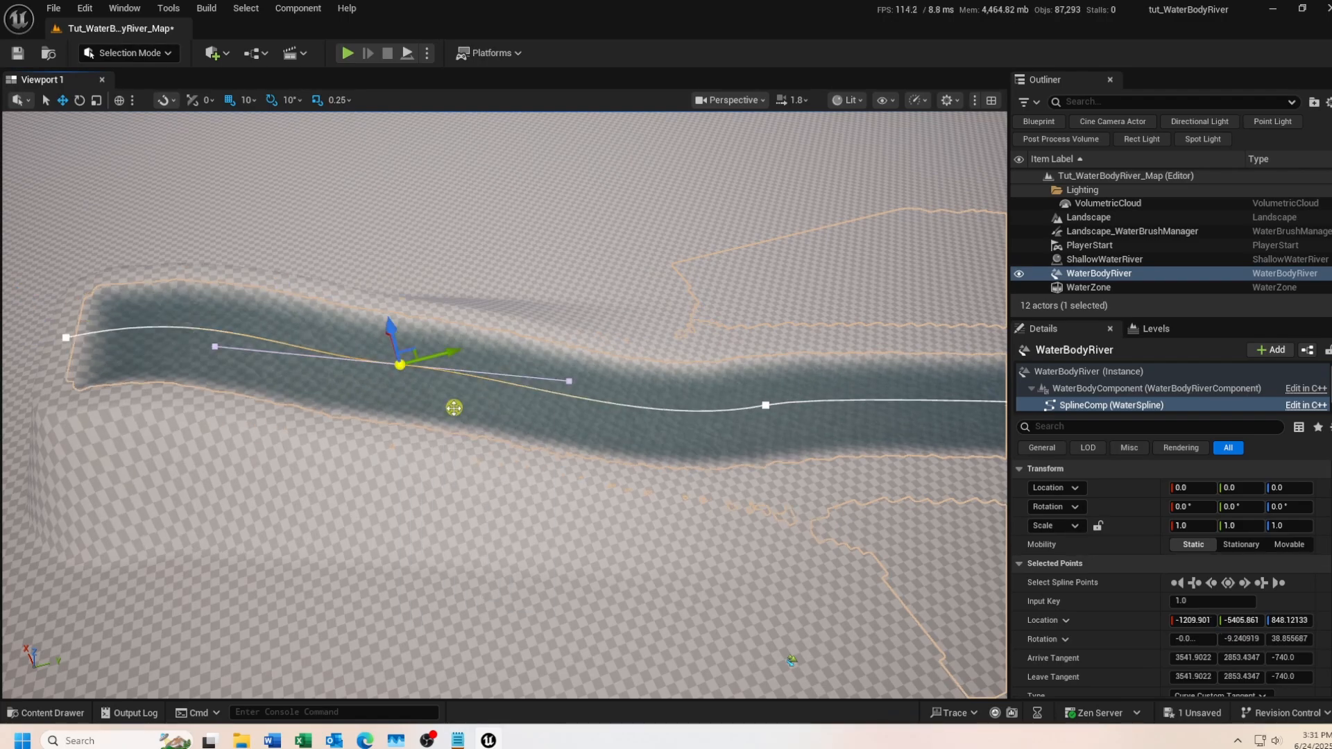
{"action": "right_click", "coordinate": [512, 394]}
{"action": "left_click", "coordinate": [549, 420]}
{"action": "left_click_drag", "start_coordinate": [512, 360], "coordinate": [512, 385]}
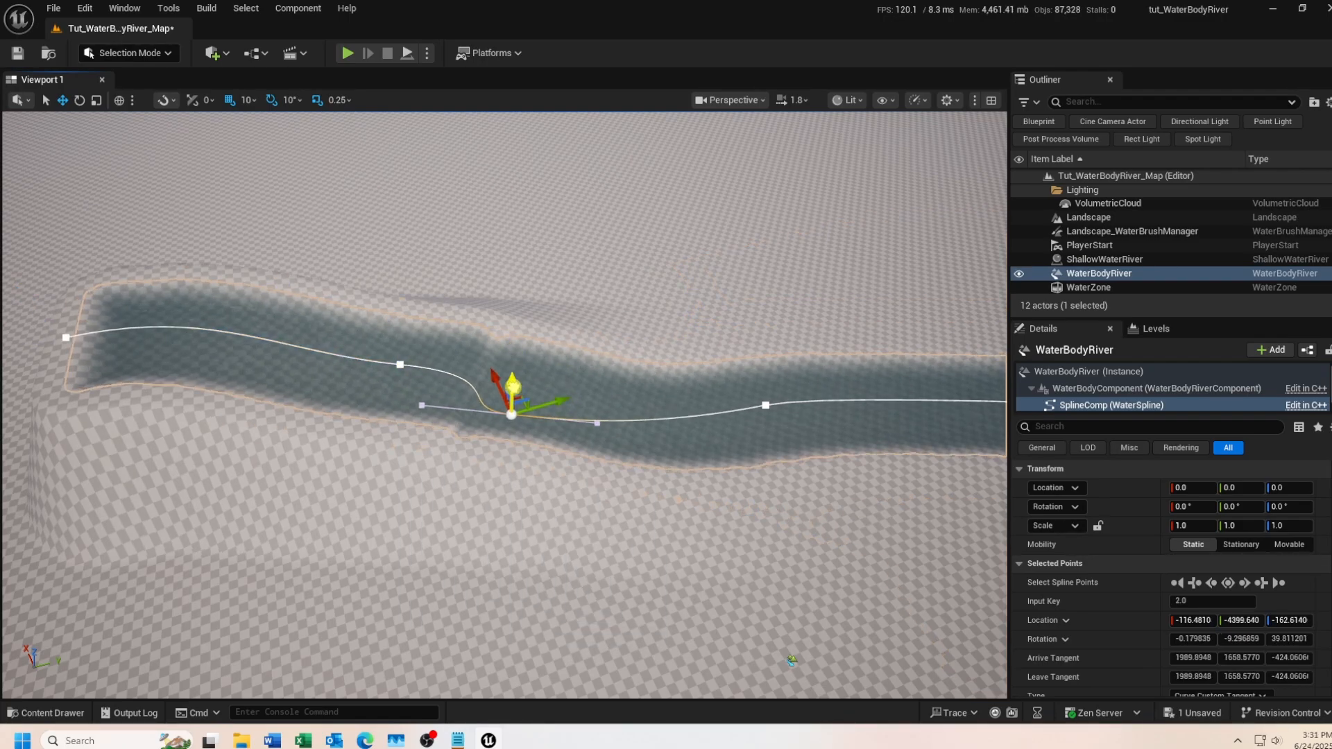
Move the two added spline points together toward the river's start, bringing the upper one to about X -1699, Y -6137.
{"action": "right_click_drag", "start_coordinate": [577, 512], "coordinate": [571, 428]}
{"action": "scroll", "coordinate": [570, 429], "scroll_direction": "up", "scroll_amount": 3}
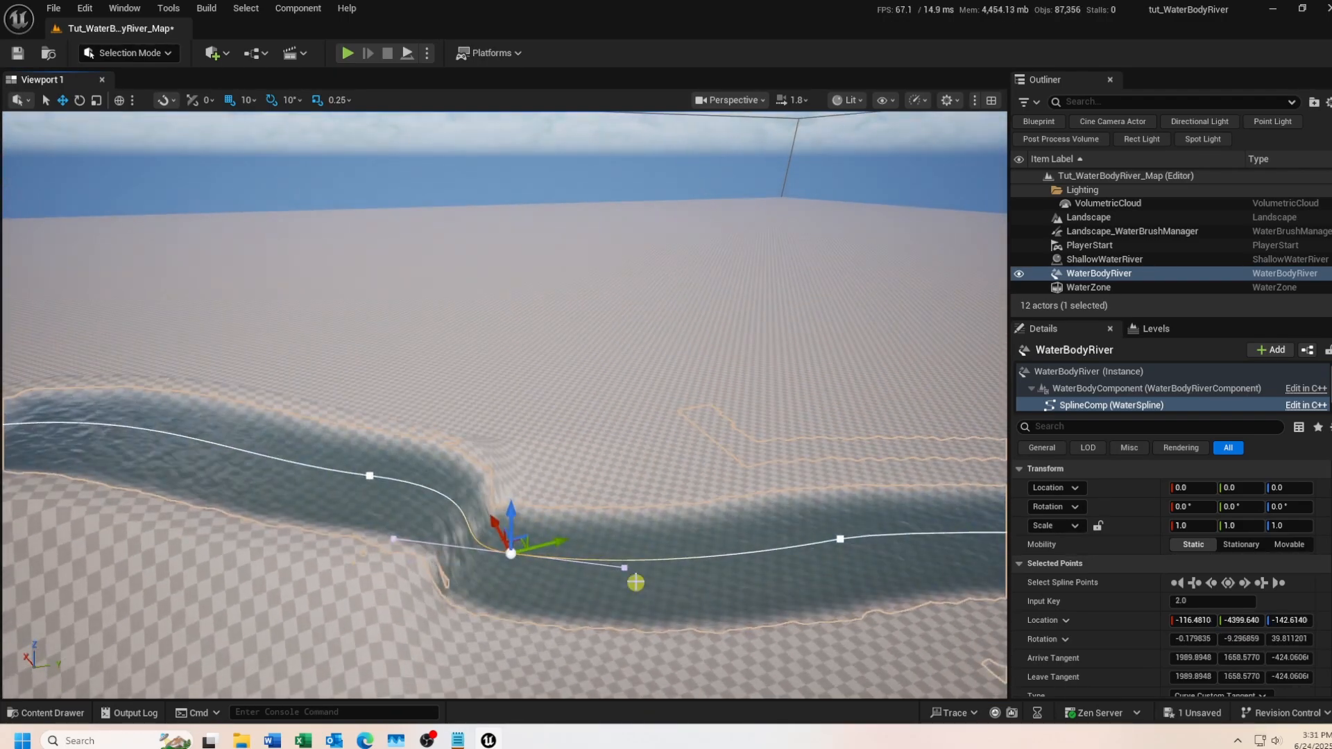
{"action": "left_click", "coordinate": [369, 476], "text": "ctrl"}
{"action": "right_click_drag", "start_coordinate": [450, 577], "coordinate": [437, 604]}
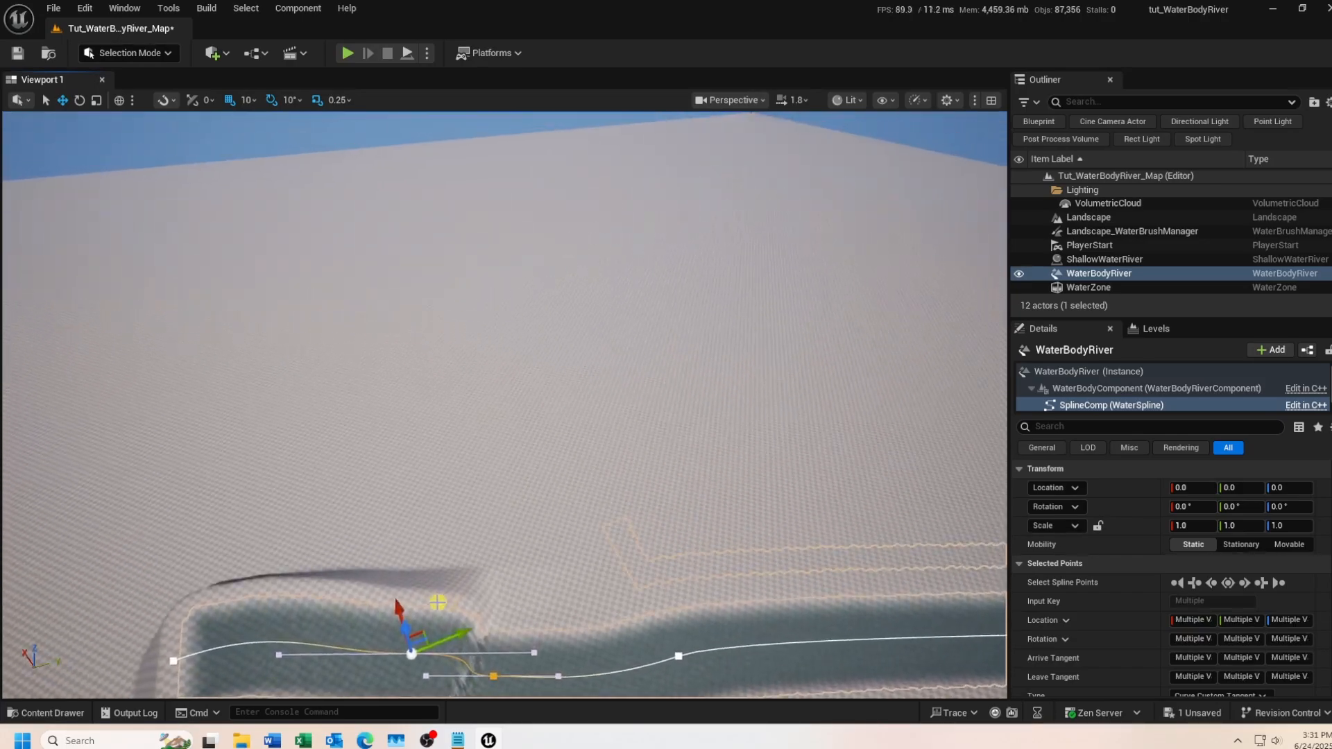
{"action": "left_click_drag", "start_coordinate": [419, 631], "coordinate": [378, 622]}
Raise only the spline point above the drop to about Z 1388 to make the waterfall steeper.
{"action": "right_click_drag", "start_coordinate": [444, 673], "coordinate": [467, 633]}
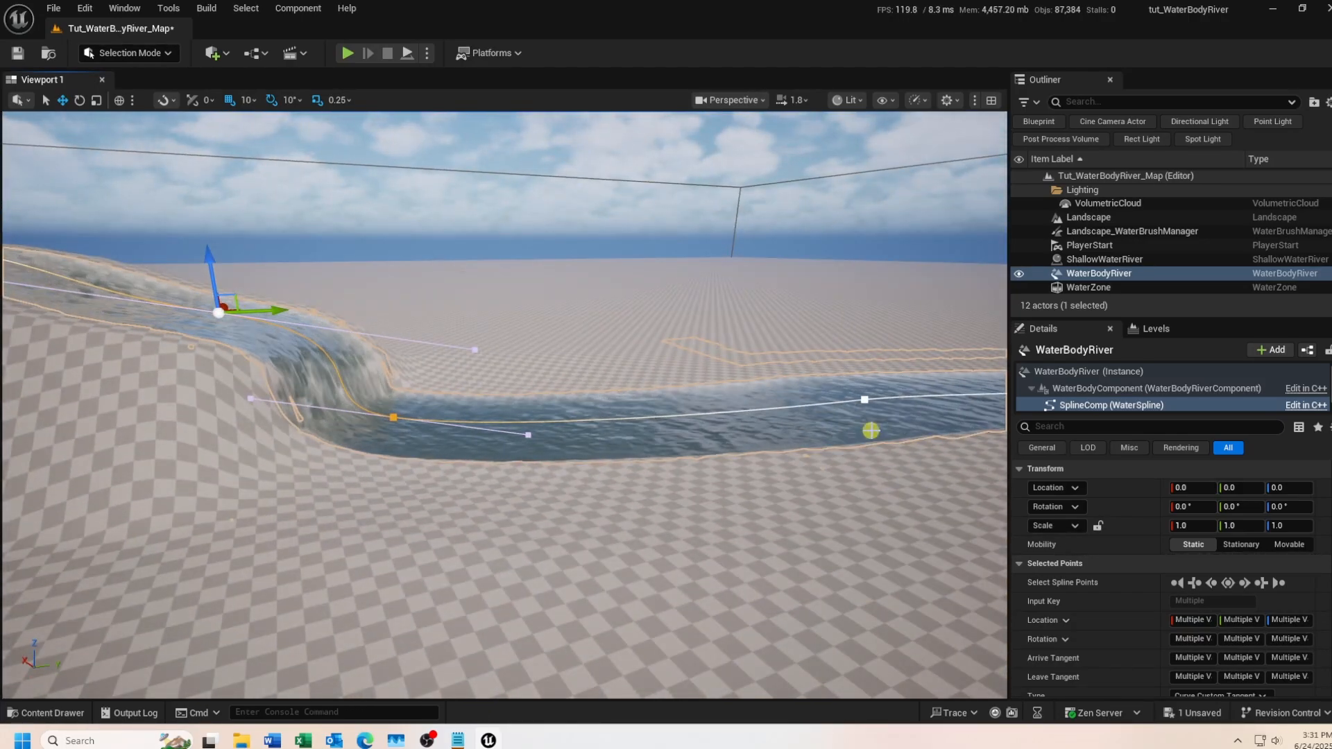
{"action": "left_click", "coordinate": [393, 417]}
{"action": "left_click", "coordinate": [218, 313]}
{"action": "left_click_drag", "start_coordinate": [214, 279], "coordinate": [220, 215]}
Save and reload the Tut_WaterBodyRiver_Map level.
{"action": "right_click_drag", "start_coordinate": [220, 215], "coordinate": [252, 388]}
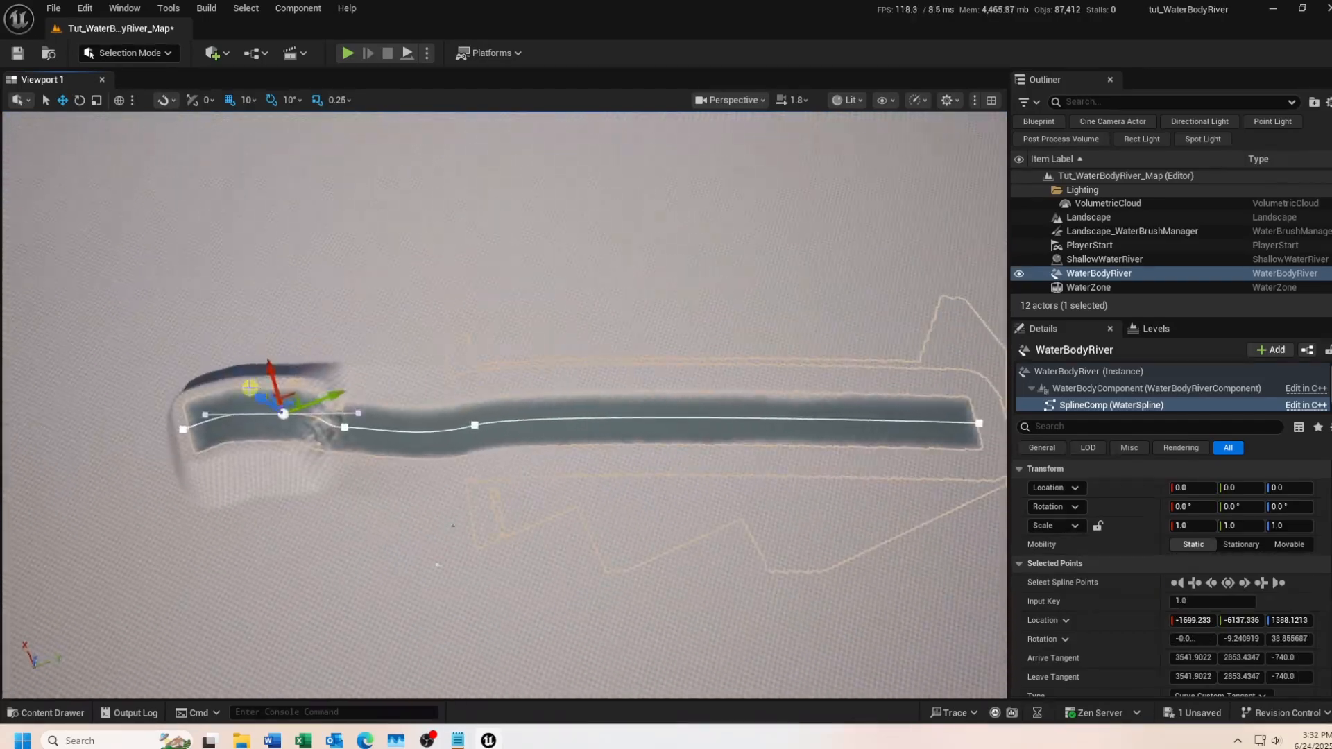
{"action": "left_click", "coordinate": [53, 8]}
{"action": "left_click", "coordinate": [90, 191]}
{"action": "left_click", "coordinate": [295, 224]}
Add an element to the ShallowWaterRiver's Source River Water Bodies and assign WaterBodyRiver to it.
{"action": "left_click", "coordinate": [1096, 259]}
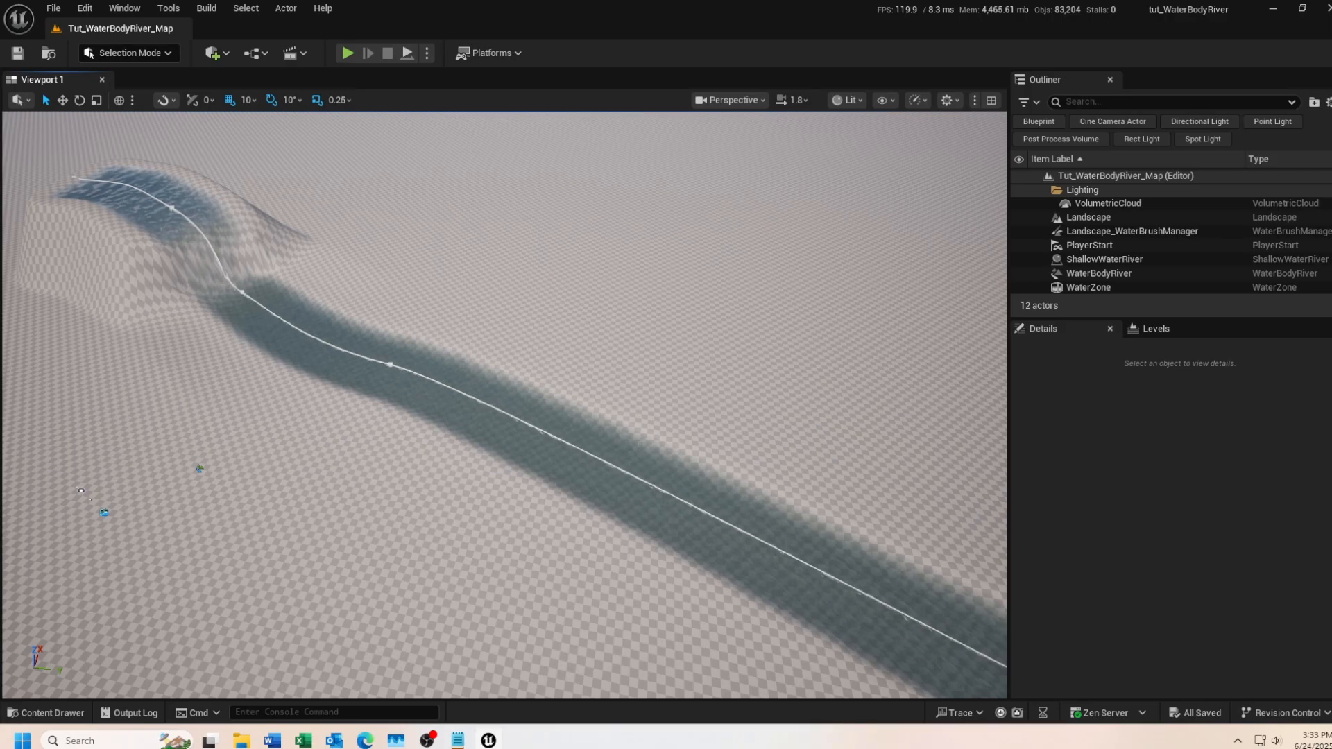
{"action": "left_click", "coordinate": [1117, 260]}
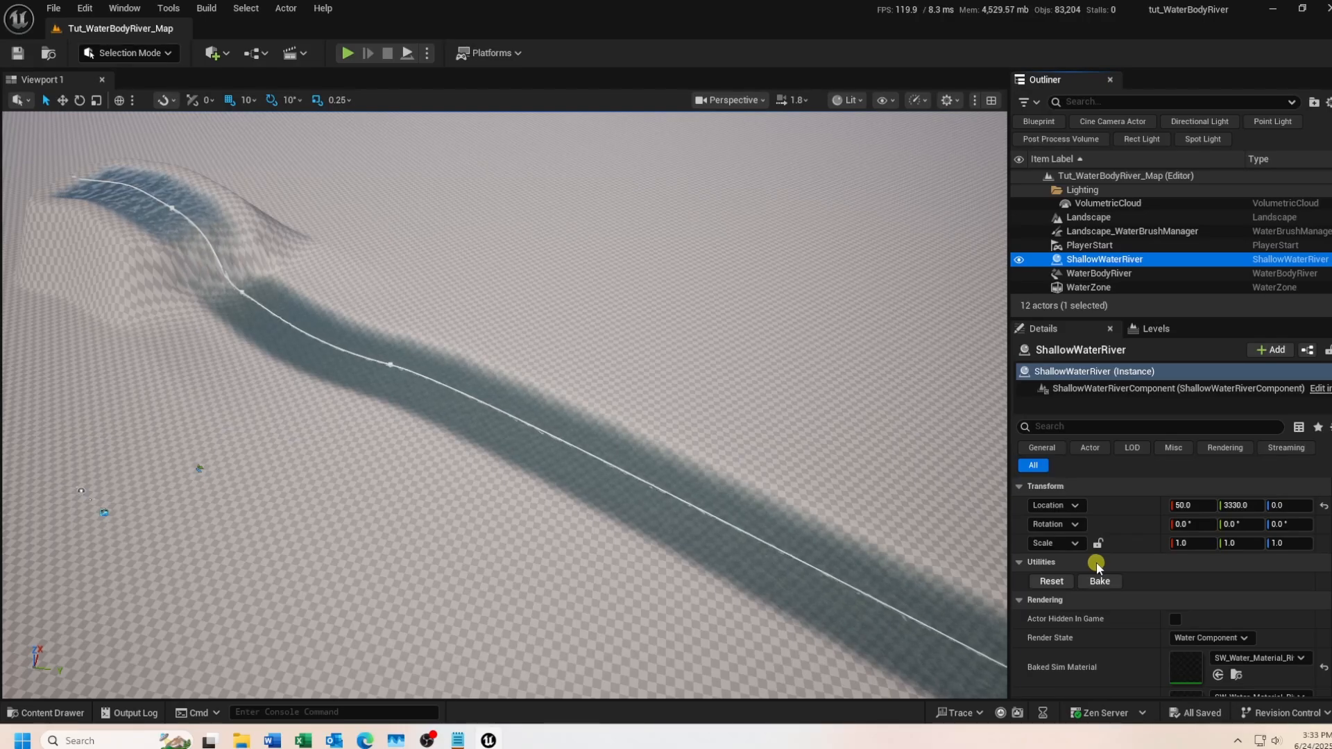
{"action": "scroll", "coordinate": [1134, 581], "scroll_direction": "down", "scroll_amount": 8}
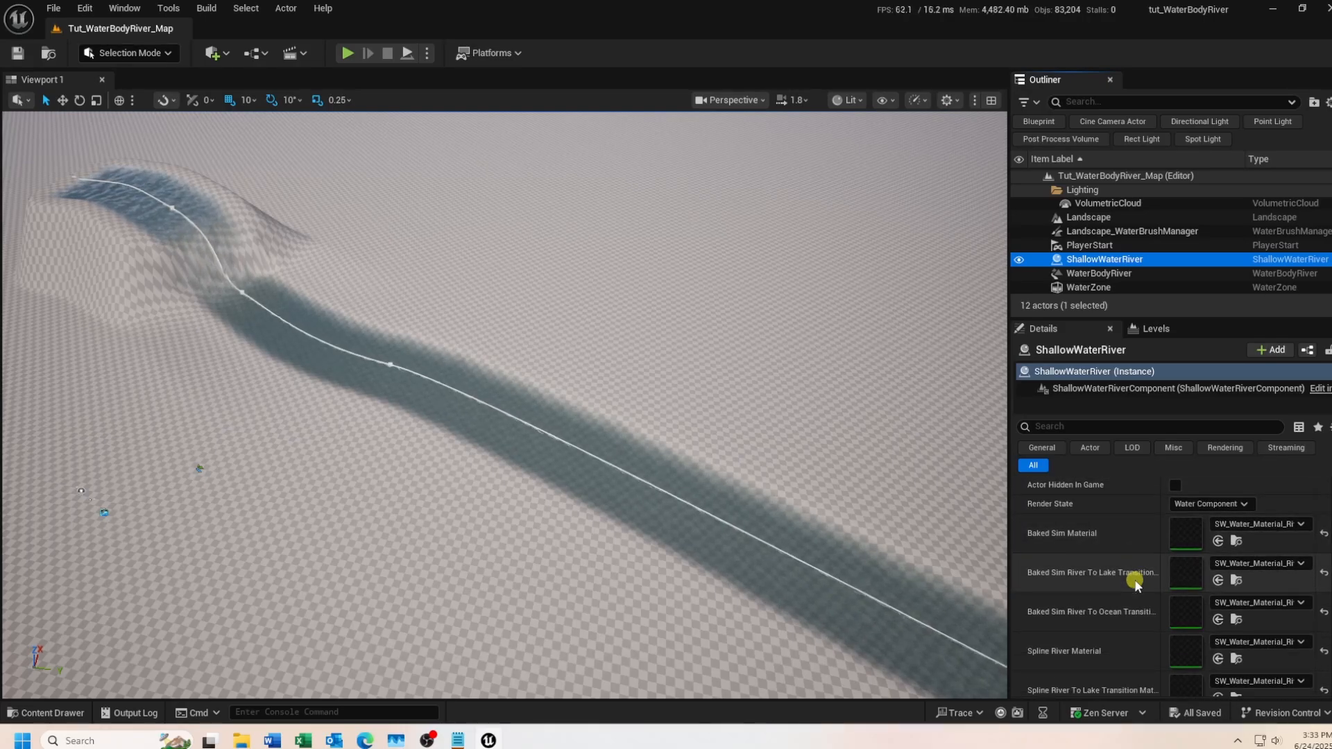
{"action": "scroll", "coordinate": [1135, 580], "scroll_direction": "down", "scroll_amount": 8}
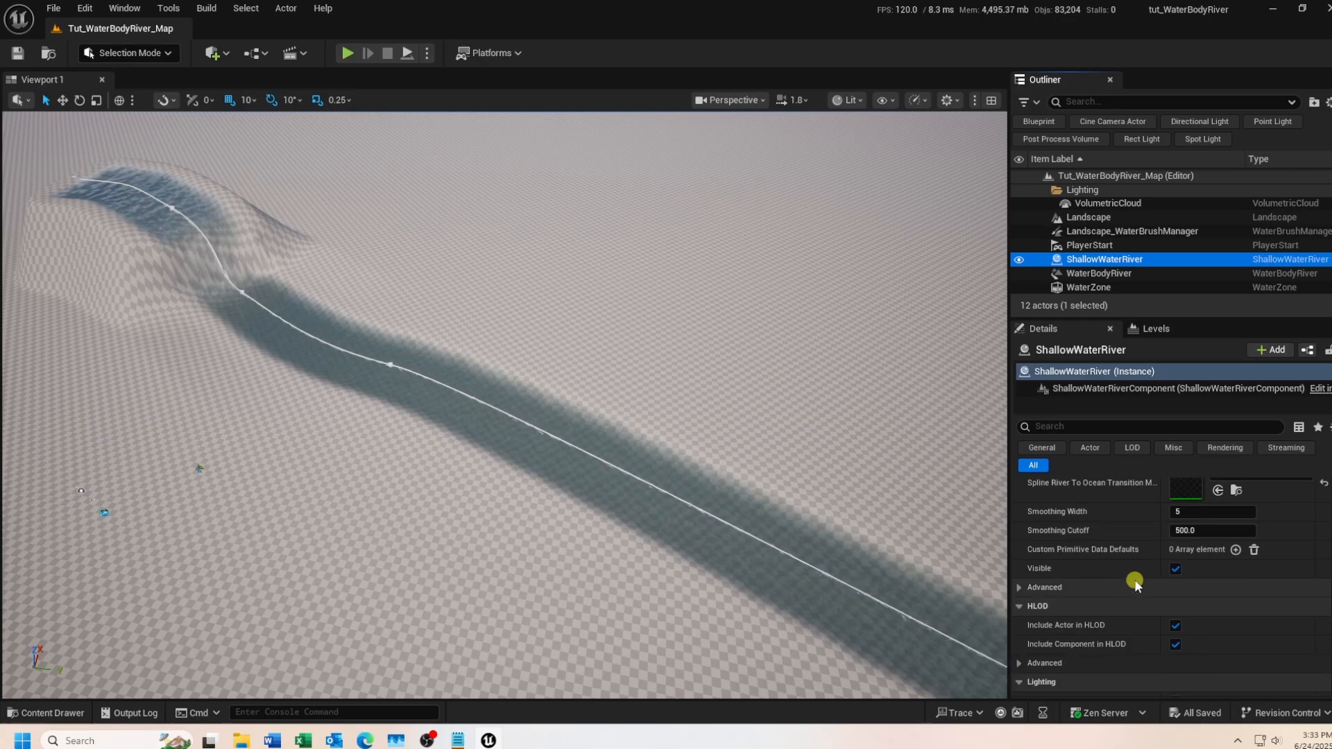
{"action": "scroll", "coordinate": [1135, 580], "scroll_direction": "down", "scroll_amount": 8}
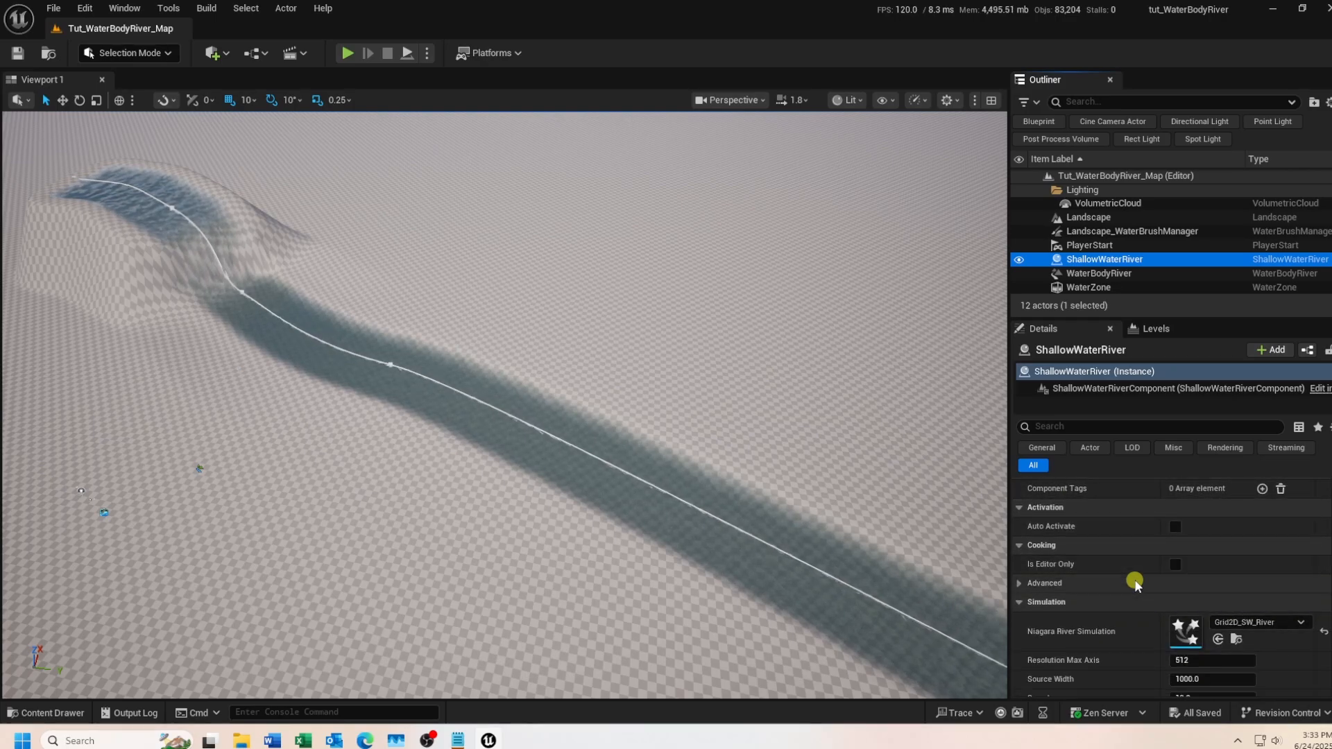
{"action": "scroll", "coordinate": [1134, 580], "scroll_direction": "down", "scroll_amount": 2}
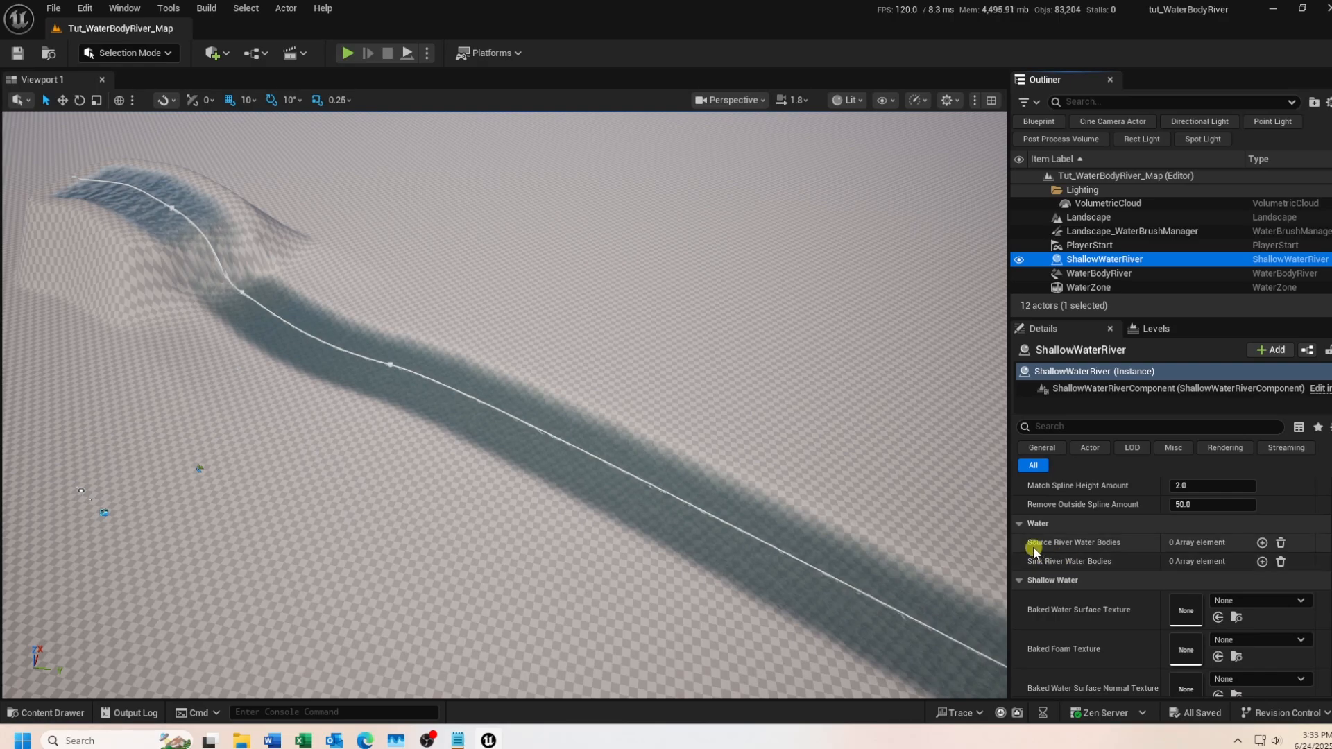
{"action": "left_click", "coordinate": [1263, 543]}
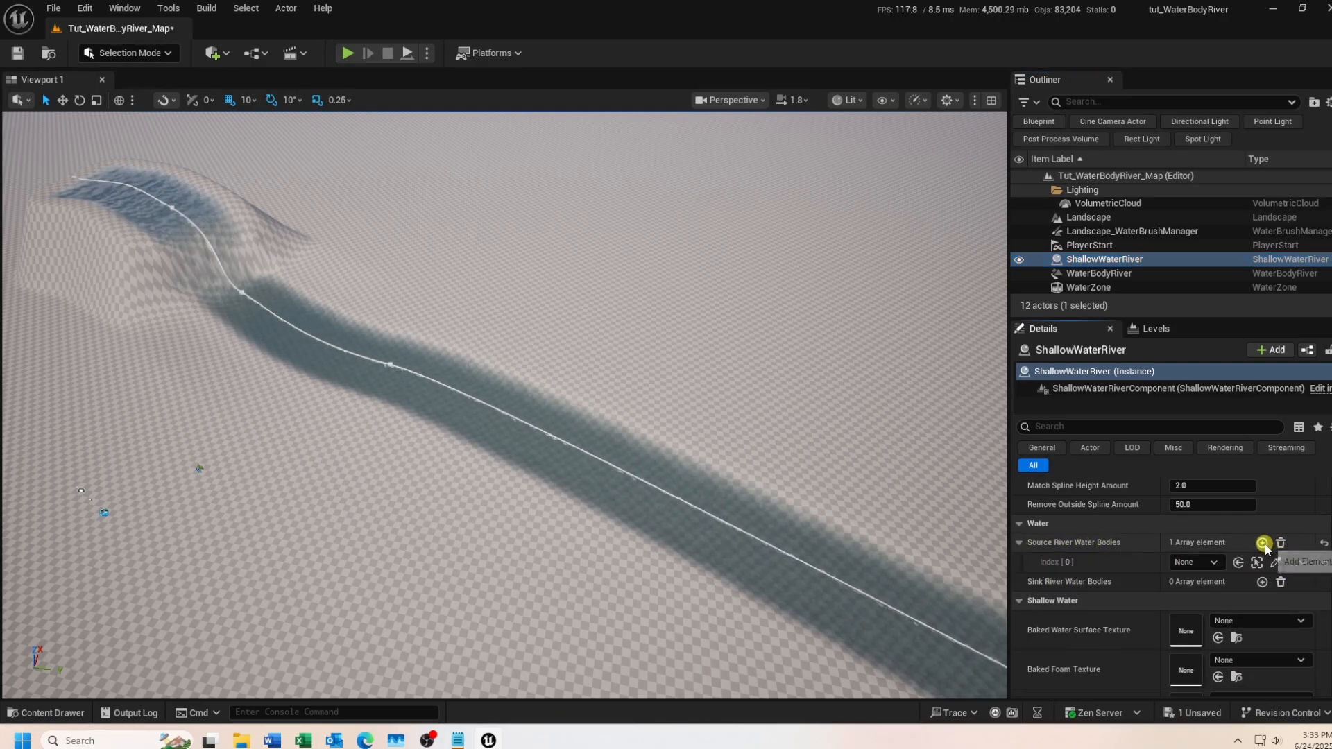
{"action": "left_click", "coordinate": [1218, 562]}
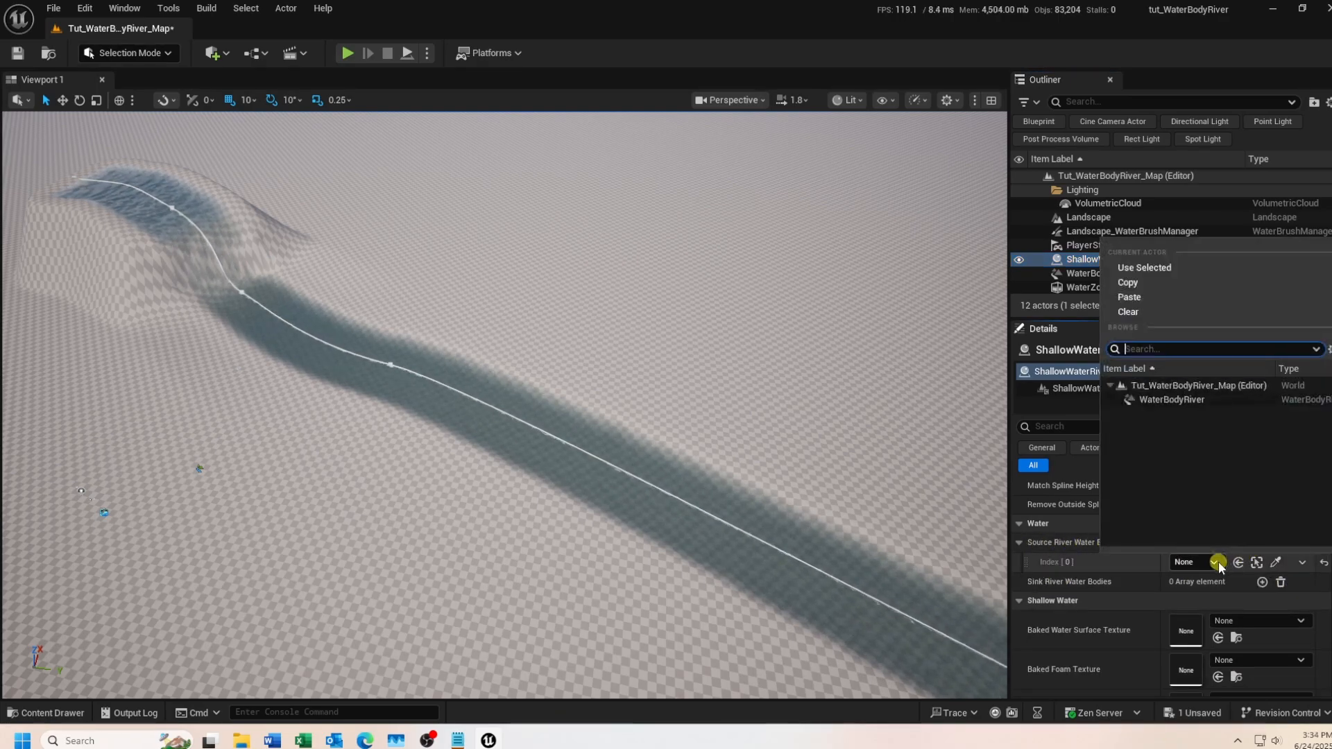
{"action": "left_click", "coordinate": [1180, 394]}
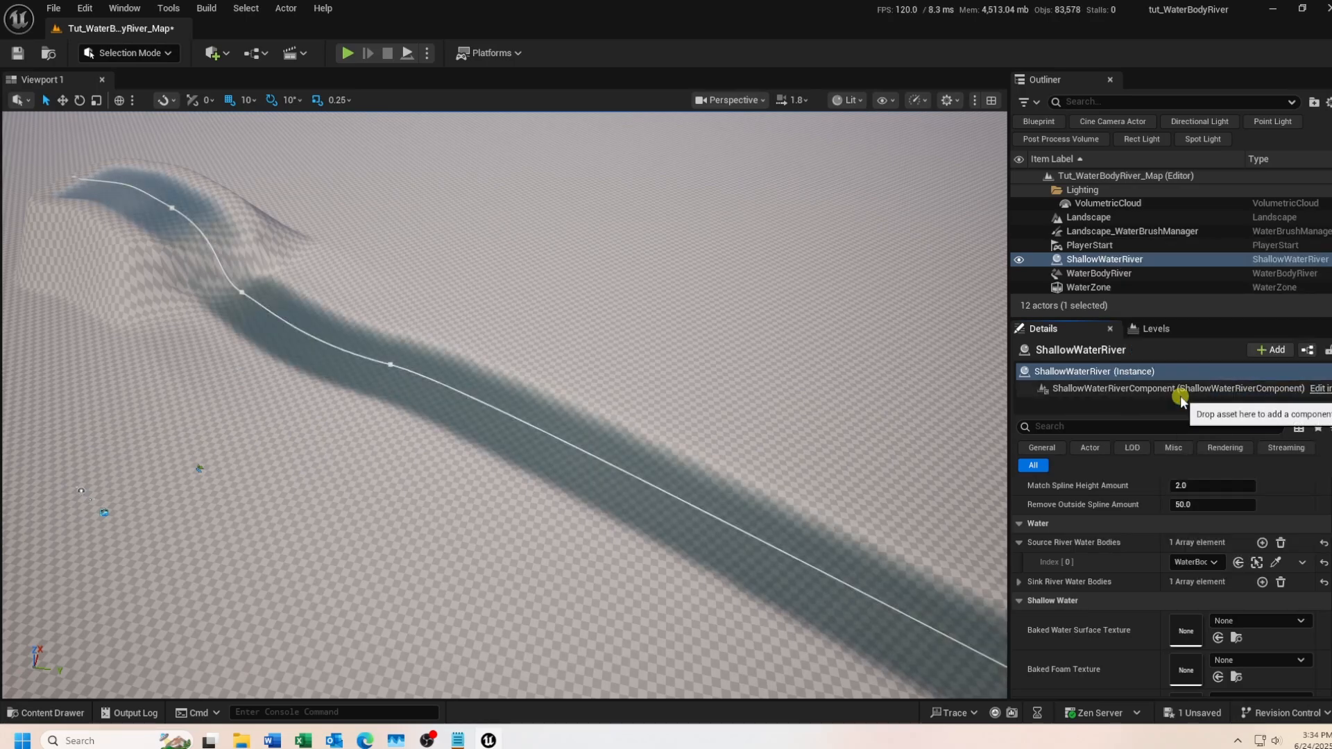
Reset the ShallowWaterRiver system to start its live simulation along the river.
{"action": "scroll", "coordinate": [1124, 597], "scroll_direction": "up", "scroll_amount": 3}
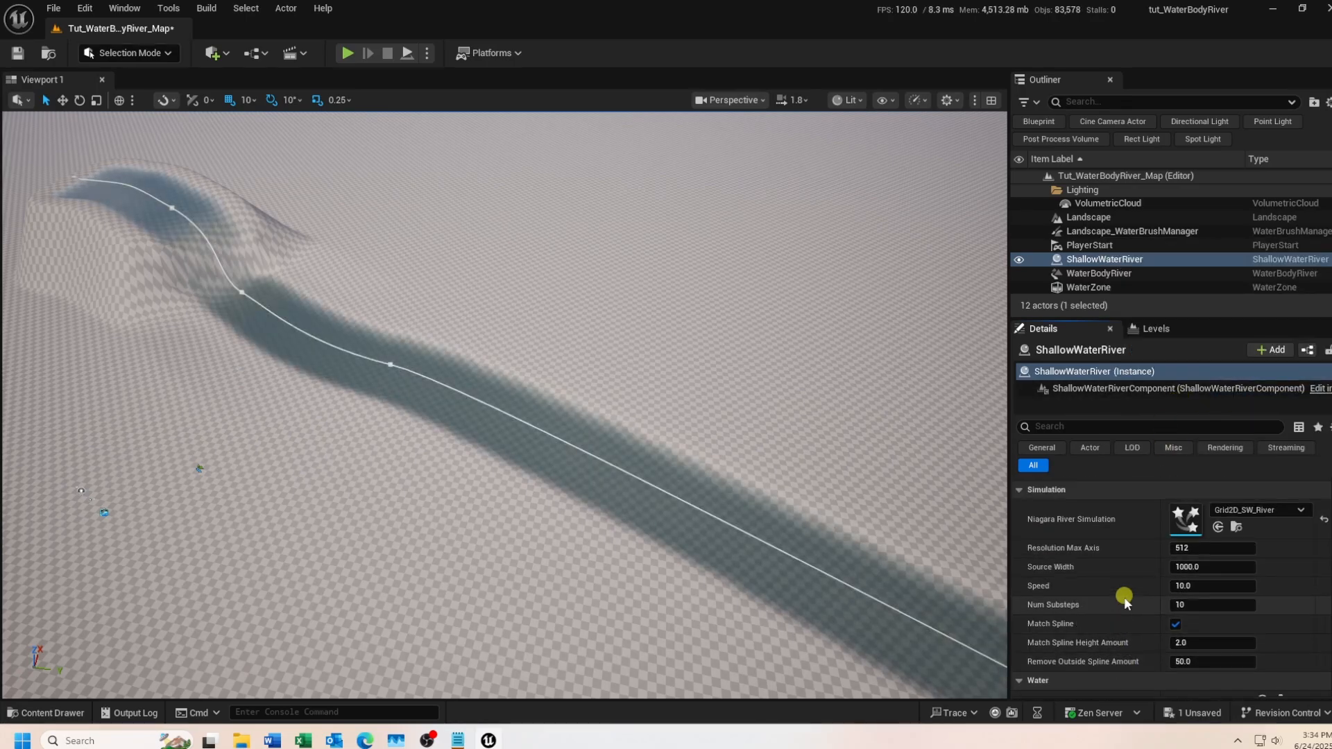
{"action": "scroll", "coordinate": [1124, 597], "scroll_direction": "down", "scroll_amount": 10}
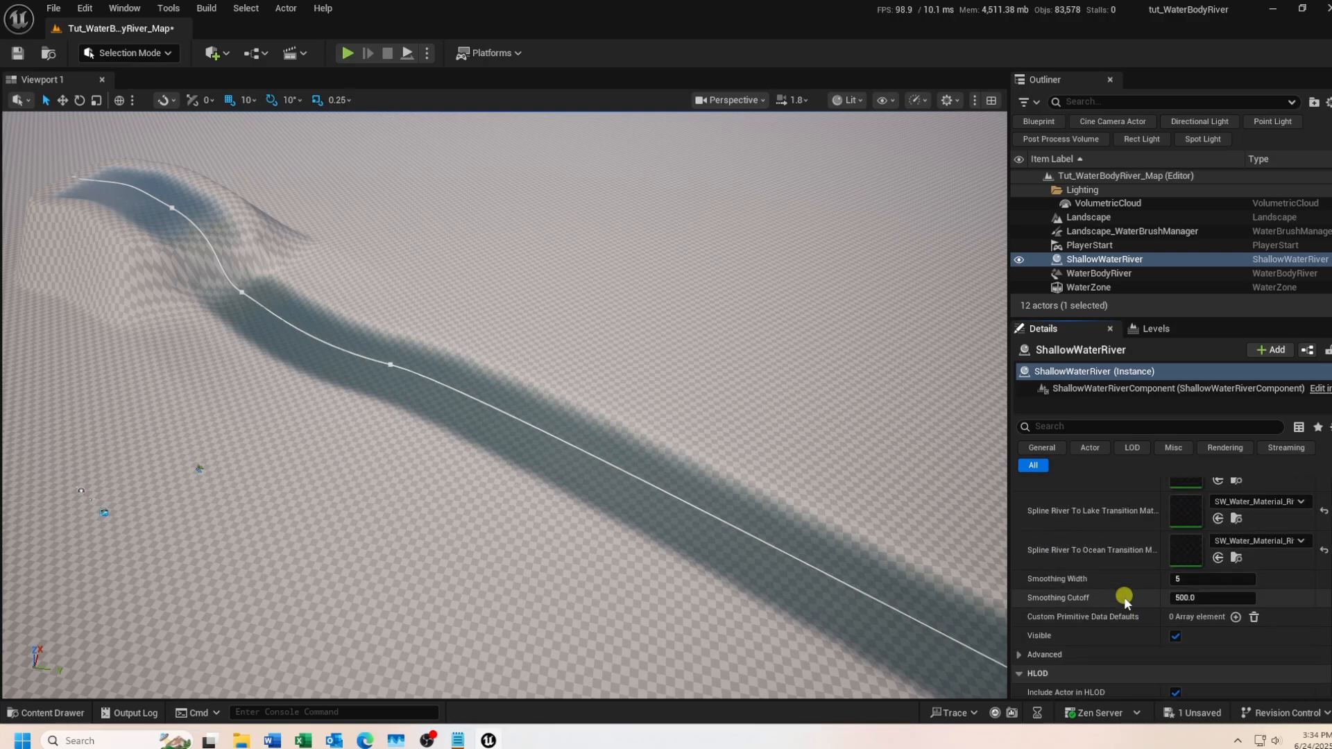
{"action": "scroll", "coordinate": [1124, 597], "scroll_direction": "up", "scroll_amount": 10}
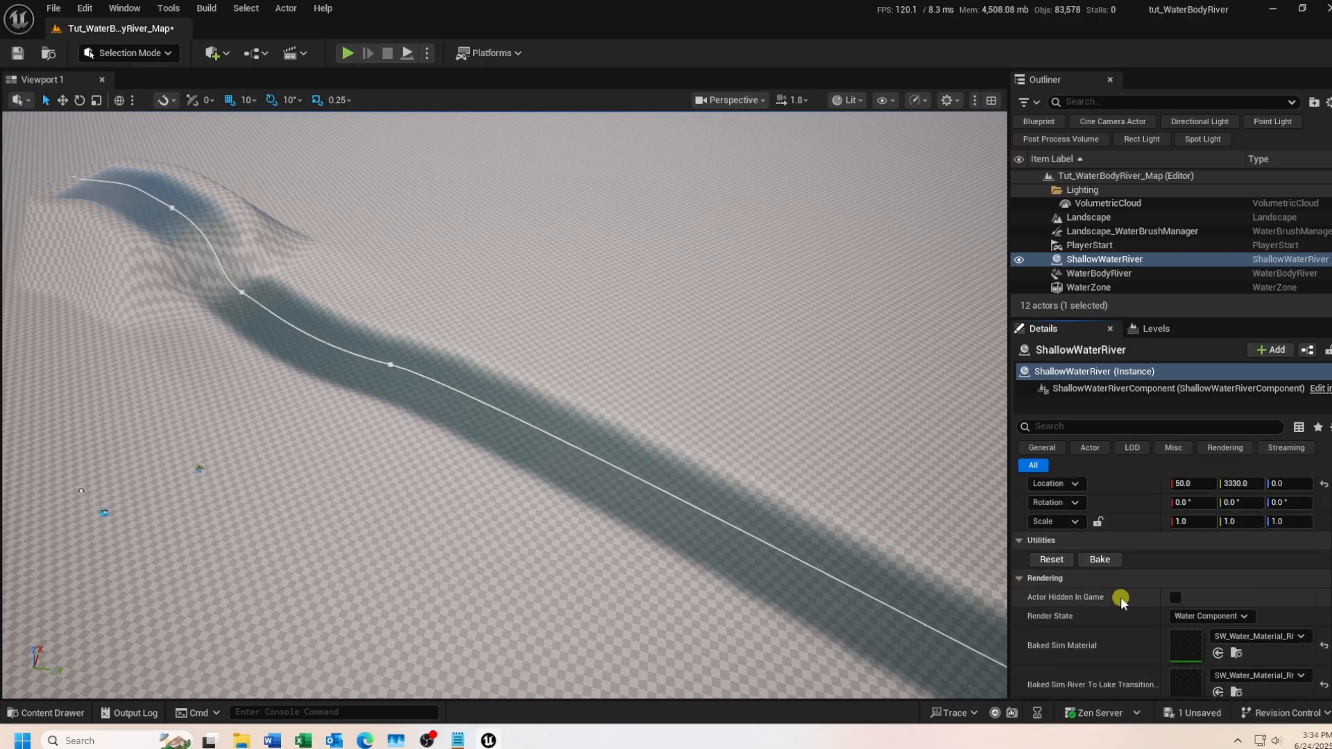
{"action": "left_click", "coordinate": [1051, 560]}
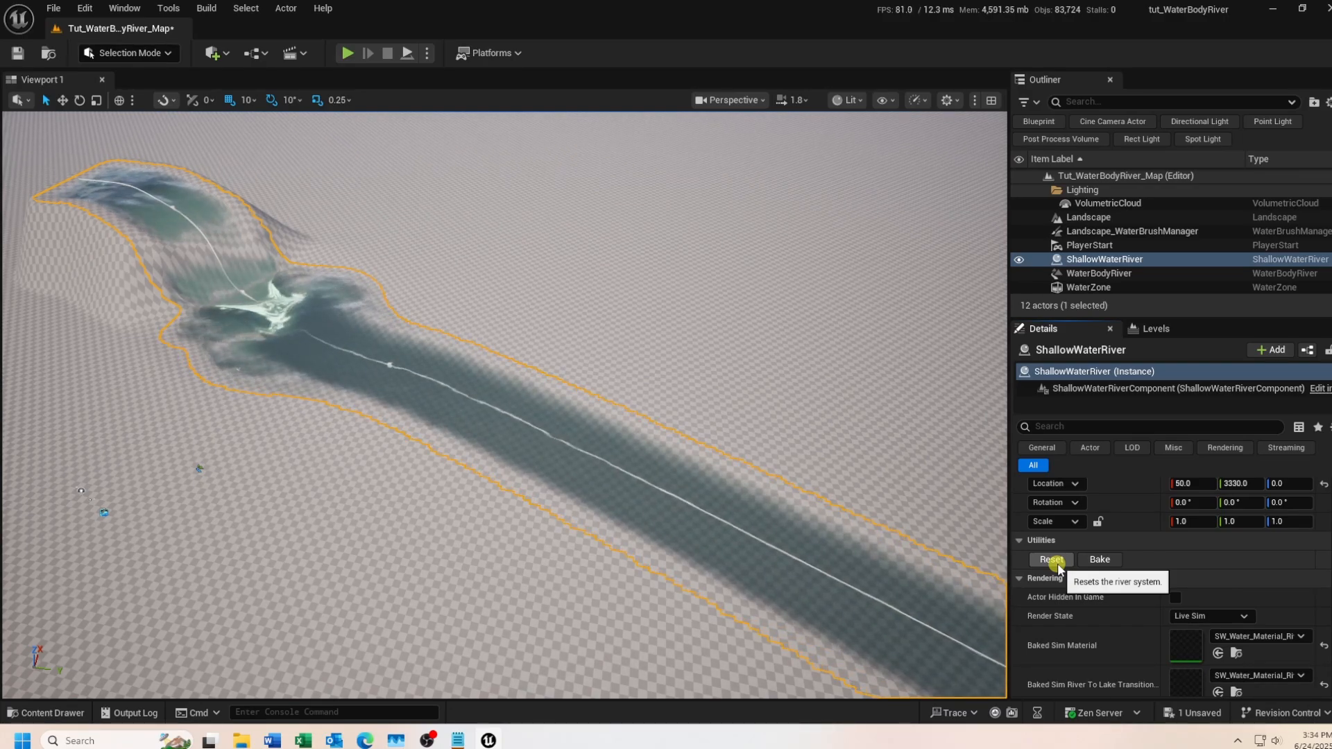
Set the water Depth to 300 for all spline points of WaterBodyRiver.
{"action": "left_click", "coordinate": [1110, 274]}
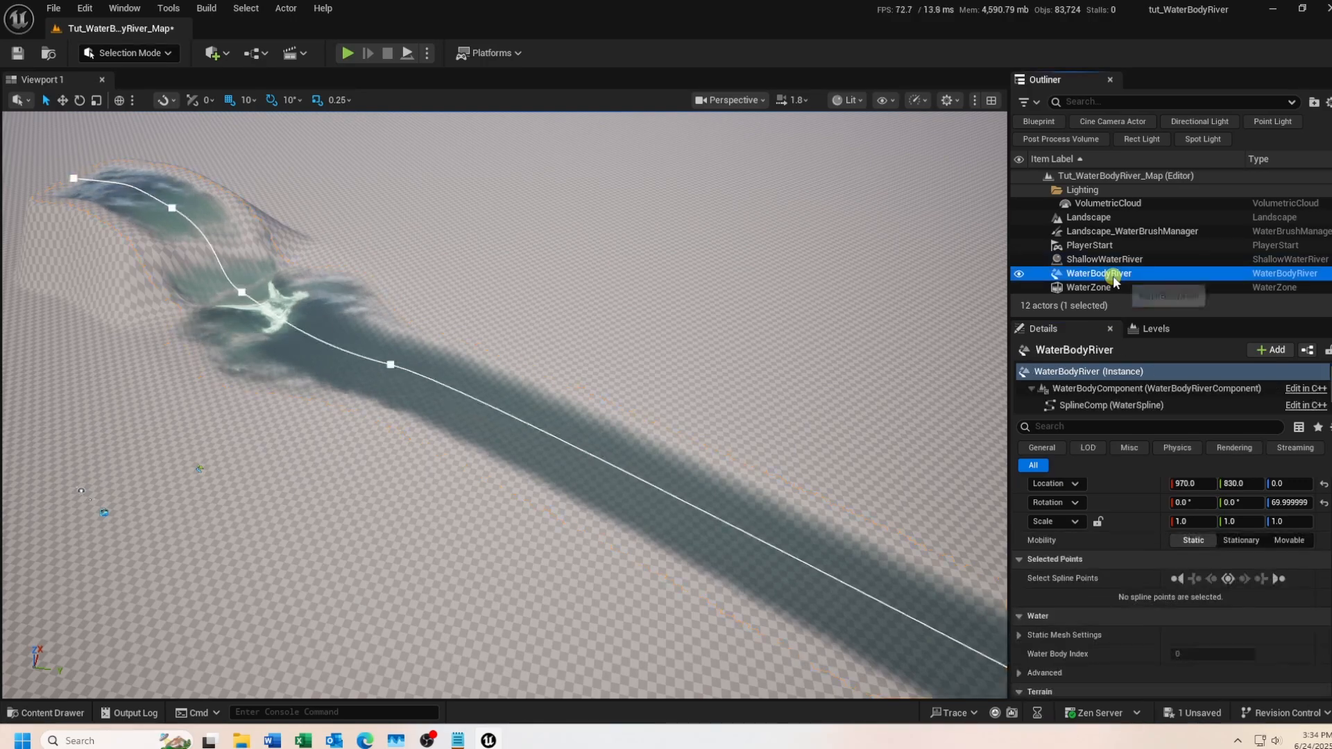
{"action": "left_click", "coordinate": [1228, 580]}
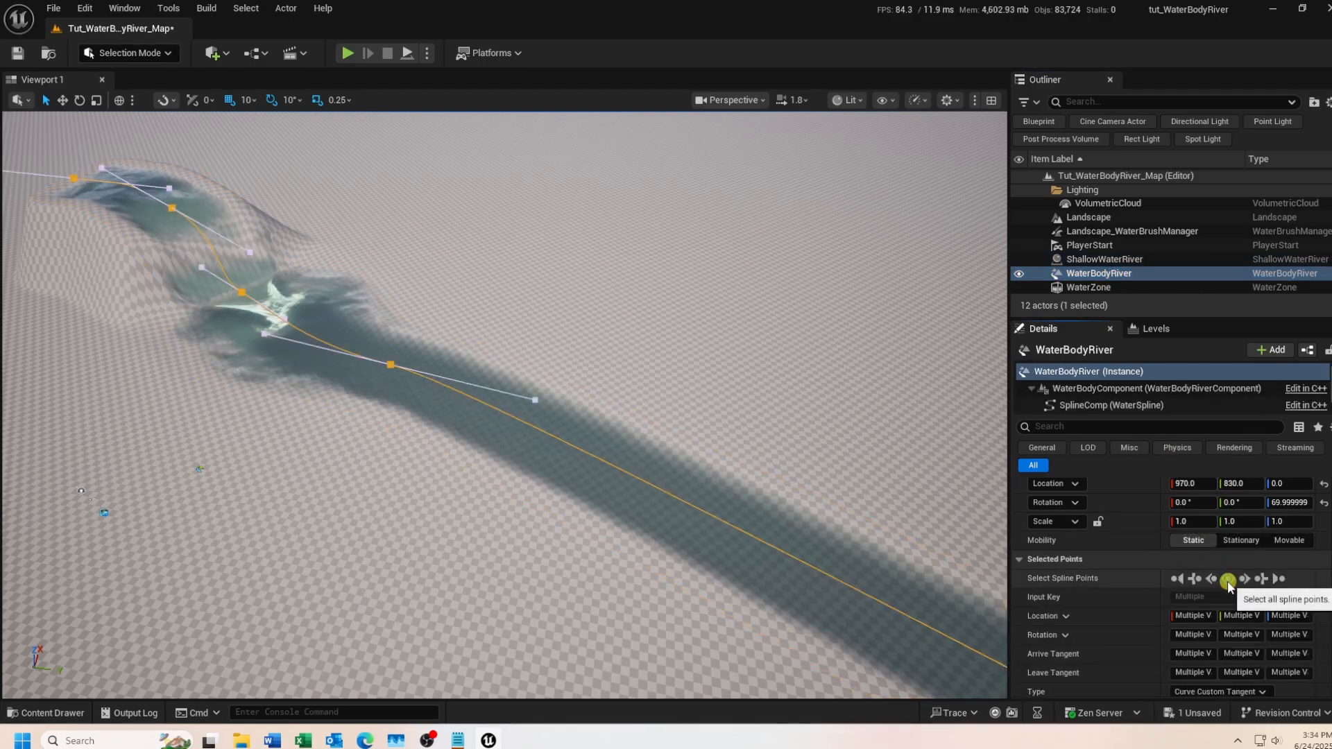
{"action": "scroll", "coordinate": [1130, 623], "scroll_direction": "down", "scroll_amount": 4}
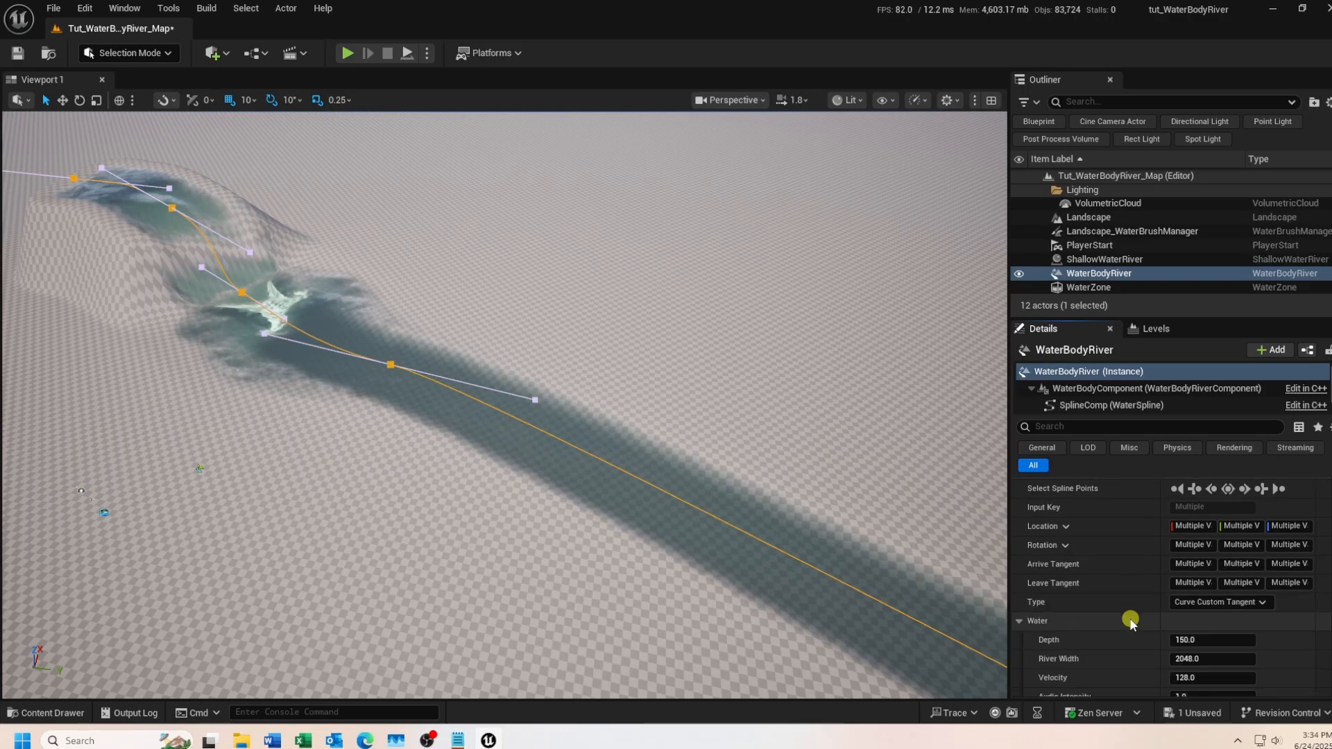
{"action": "left_click", "coordinate": [1184, 616]}
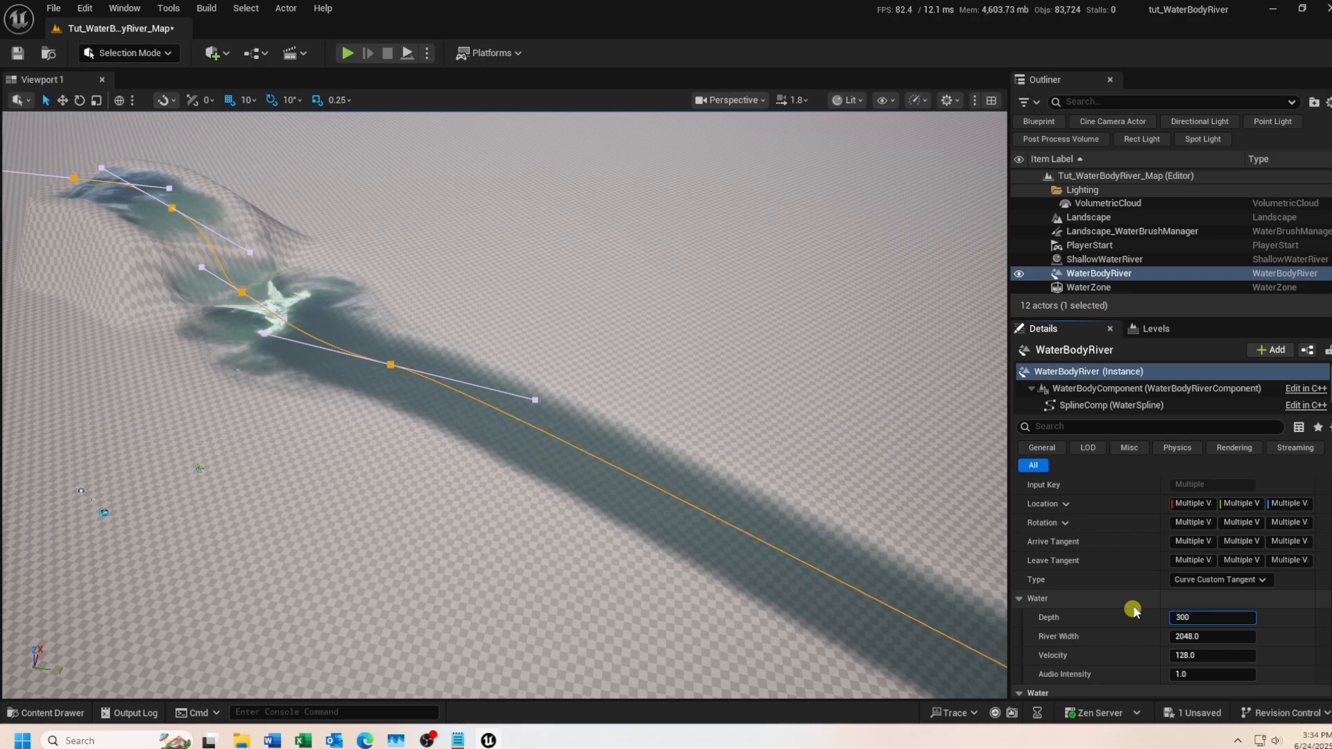
{"action": "type", "text": "300"}
{"action": "key", "text": "Return"}
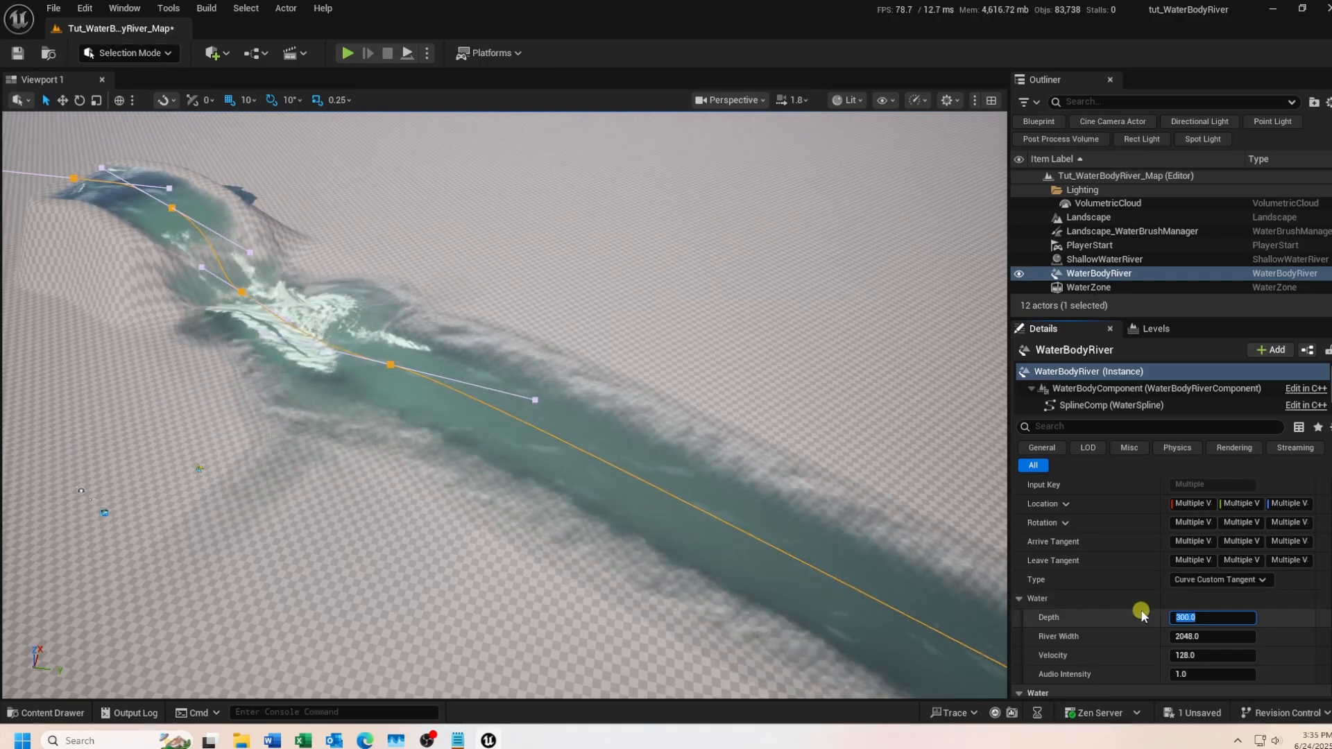
Reset the ShallowWaterRiver simulation again so it runs with the changed river depth.
{"action": "scroll", "coordinate": [1141, 616], "scroll_direction": "up", "scroll_amount": 3}
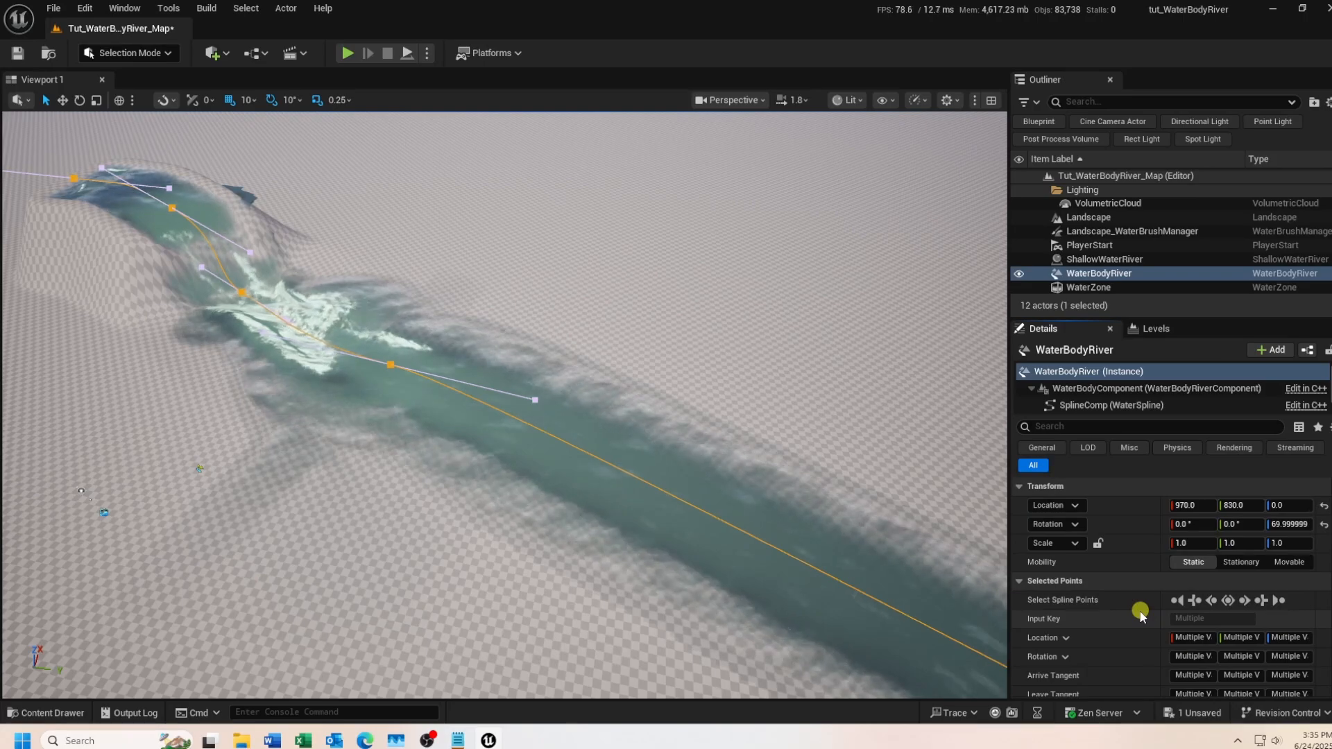
{"action": "left_click", "coordinate": [1098, 261]}
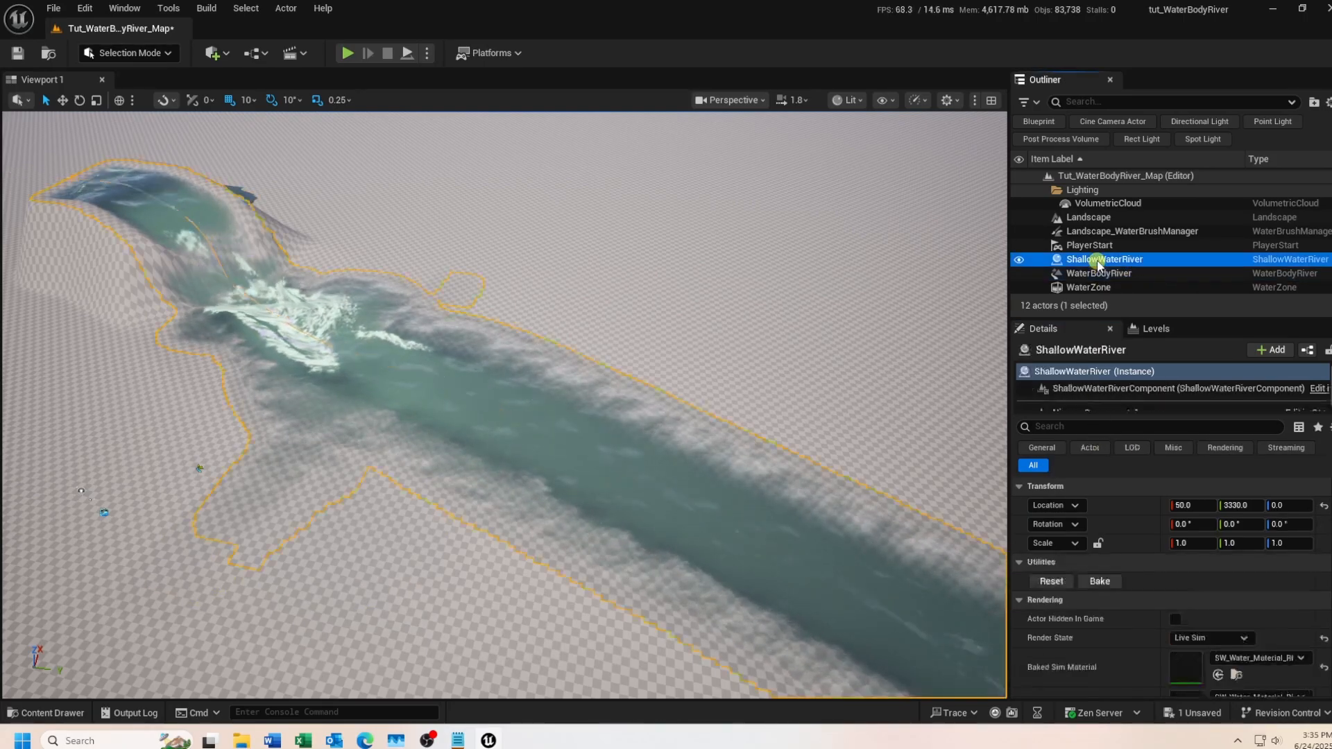
{"action": "left_click", "coordinate": [1060, 581]}
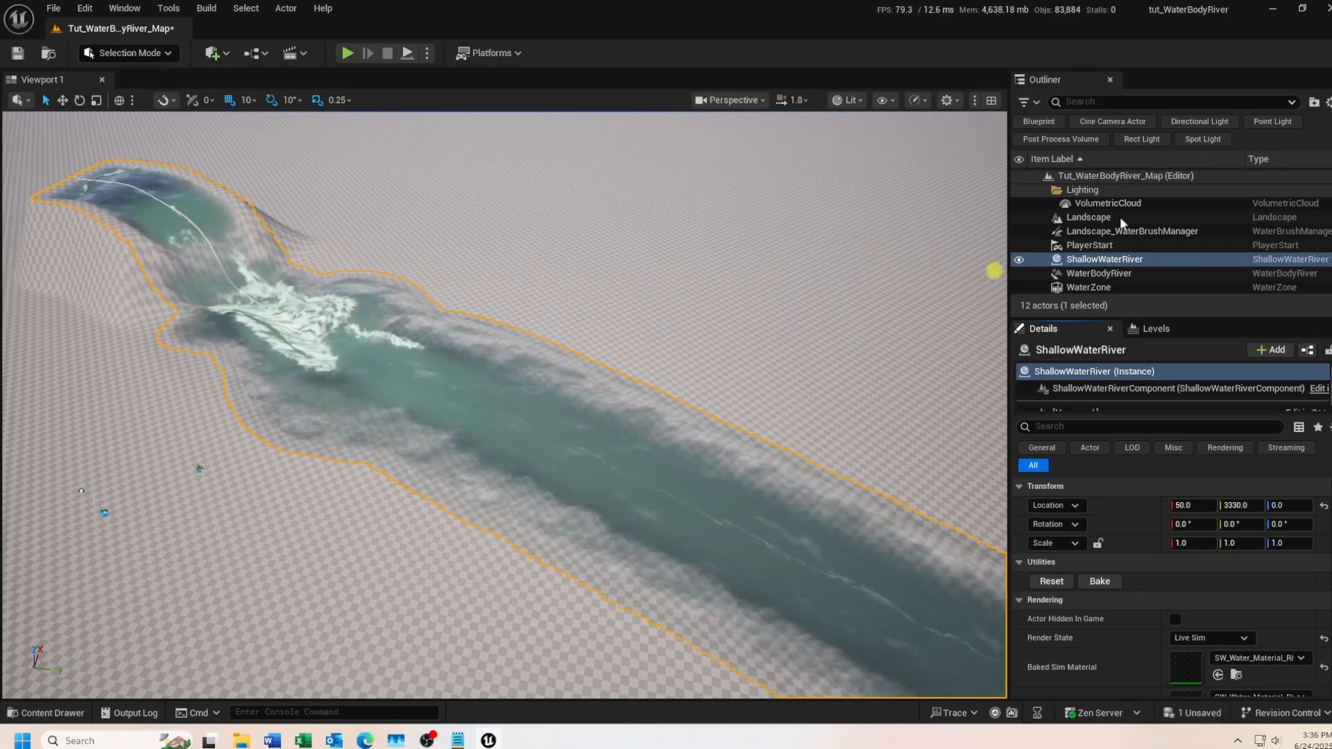
Set the ShallowWaterRiver's Render State to Water Component.
{"action": "left_click", "coordinate": [1146, 260]}
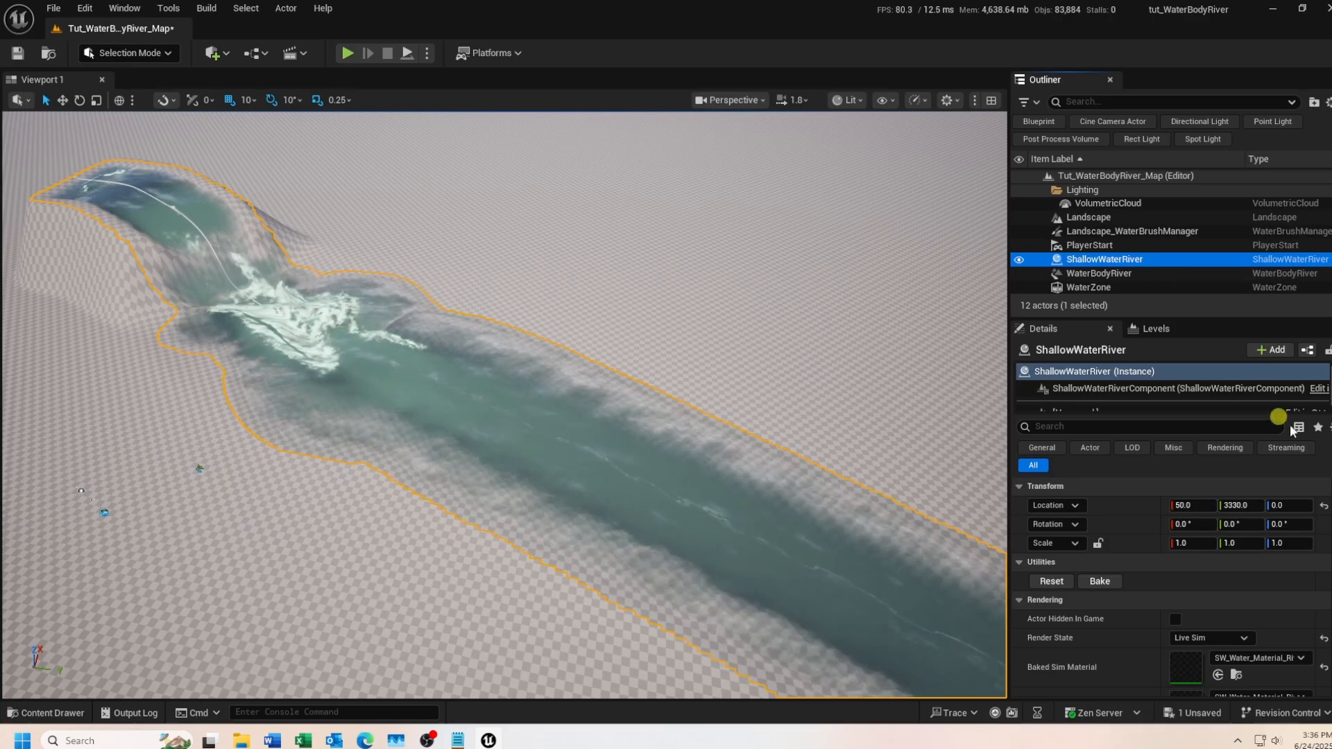
{"action": "left_click", "coordinate": [1242, 639]}
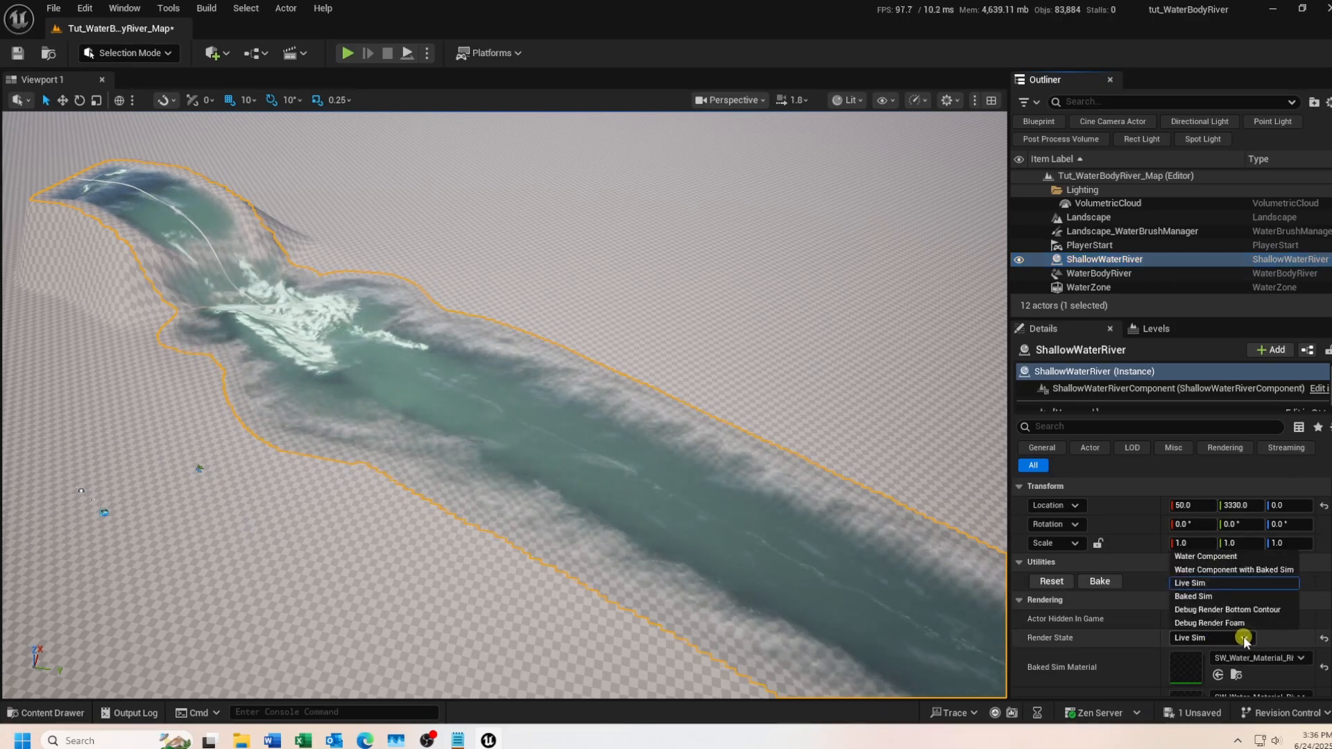
{"action": "left_click", "coordinate": [1247, 560]}
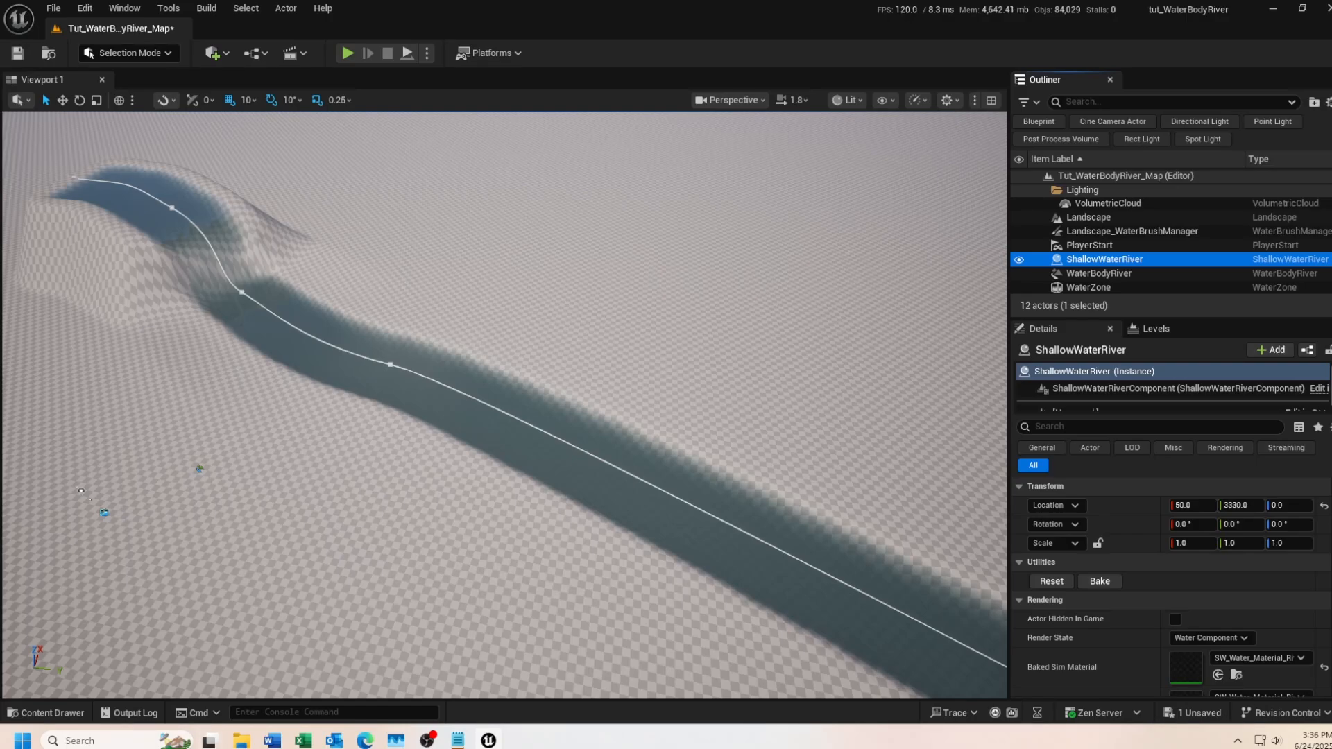
Create a folder named River_Materials in the project's Content folder and open it.
{"action": "left_click", "coordinate": [34, 715]}
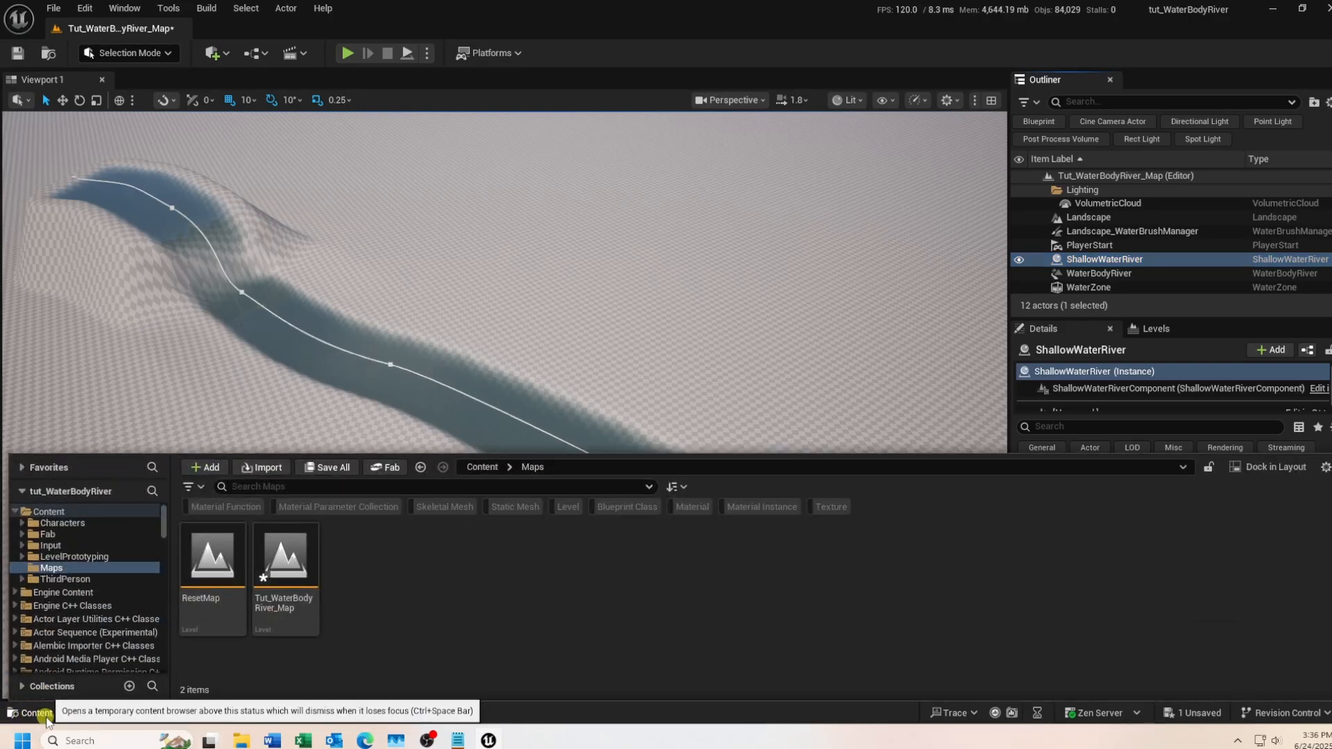
{"action": "left_click", "coordinate": [482, 469]}
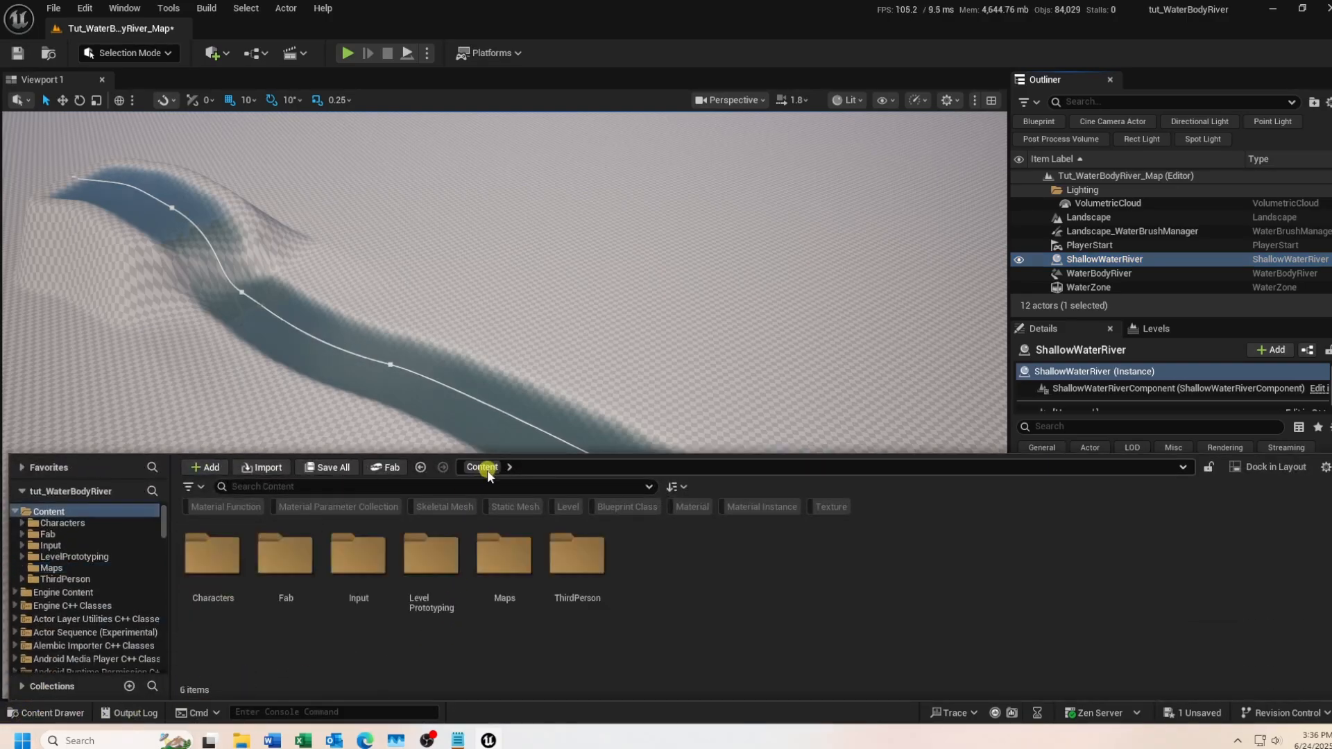
{"action": "right_click", "coordinate": [645, 595]}
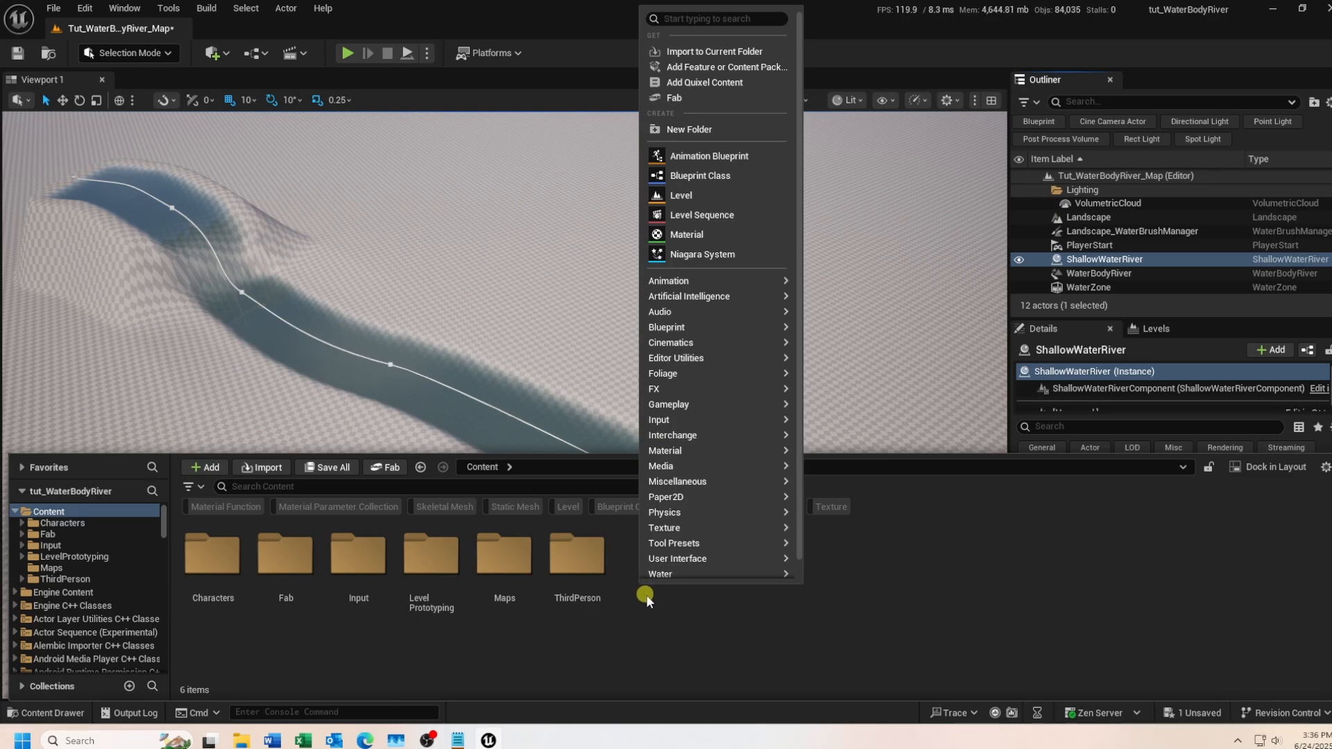
{"action": "left_click", "coordinate": [663, 130]}
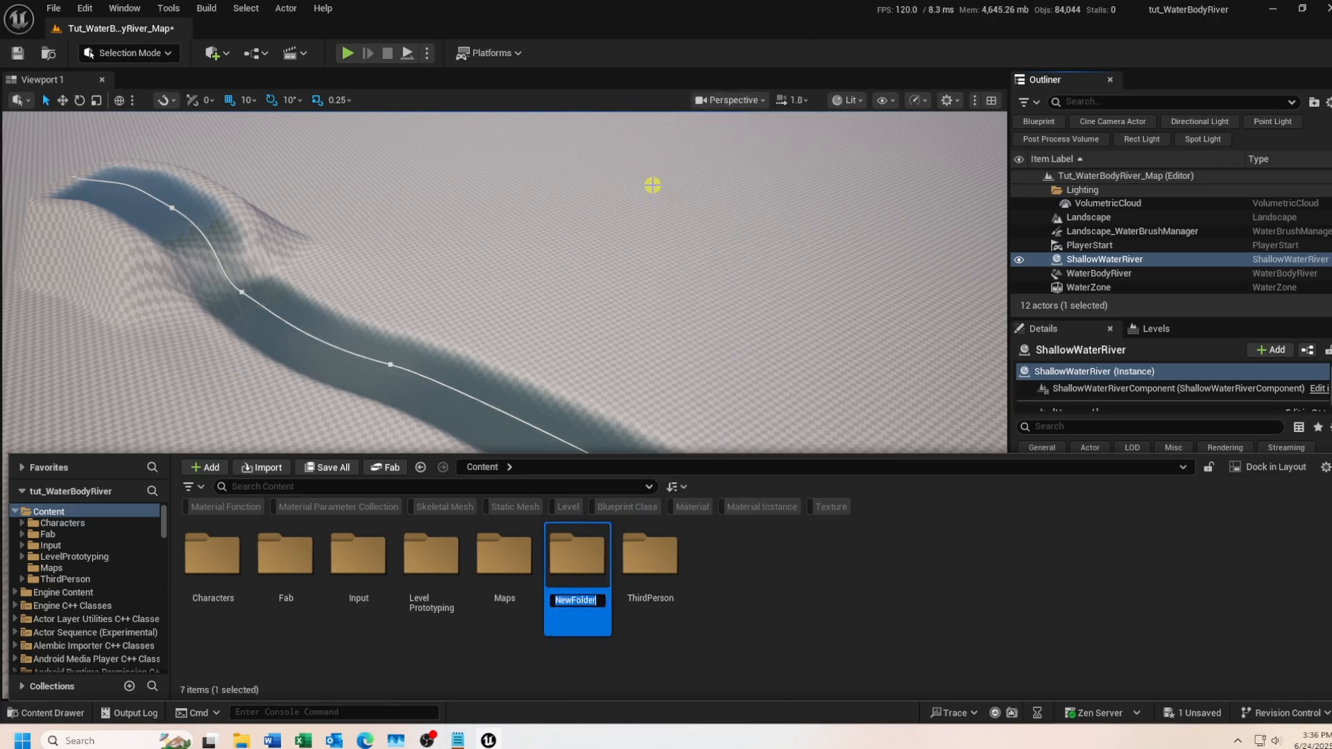
{"action": "type", "text": "River_Ma"}
{"action": "type", "text": "terials"}
{"action": "key", "text": "Return"}
{"action": "double_click", "coordinate": [592, 553]}
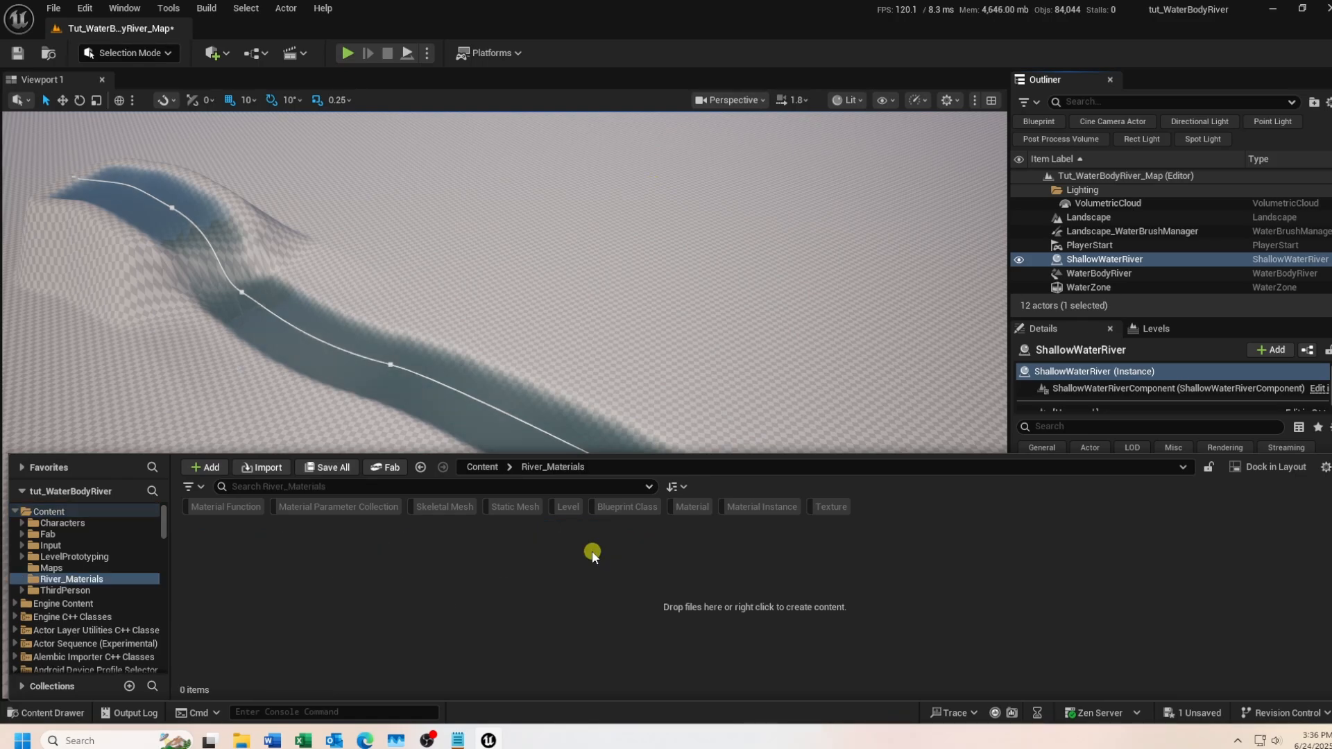
Locate the ShallowWaterRiver's Baked Sim Material, SW_Water_Material_River, and copy it into the River_Materials folder.
{"action": "left_click", "coordinate": [1131, 261]}
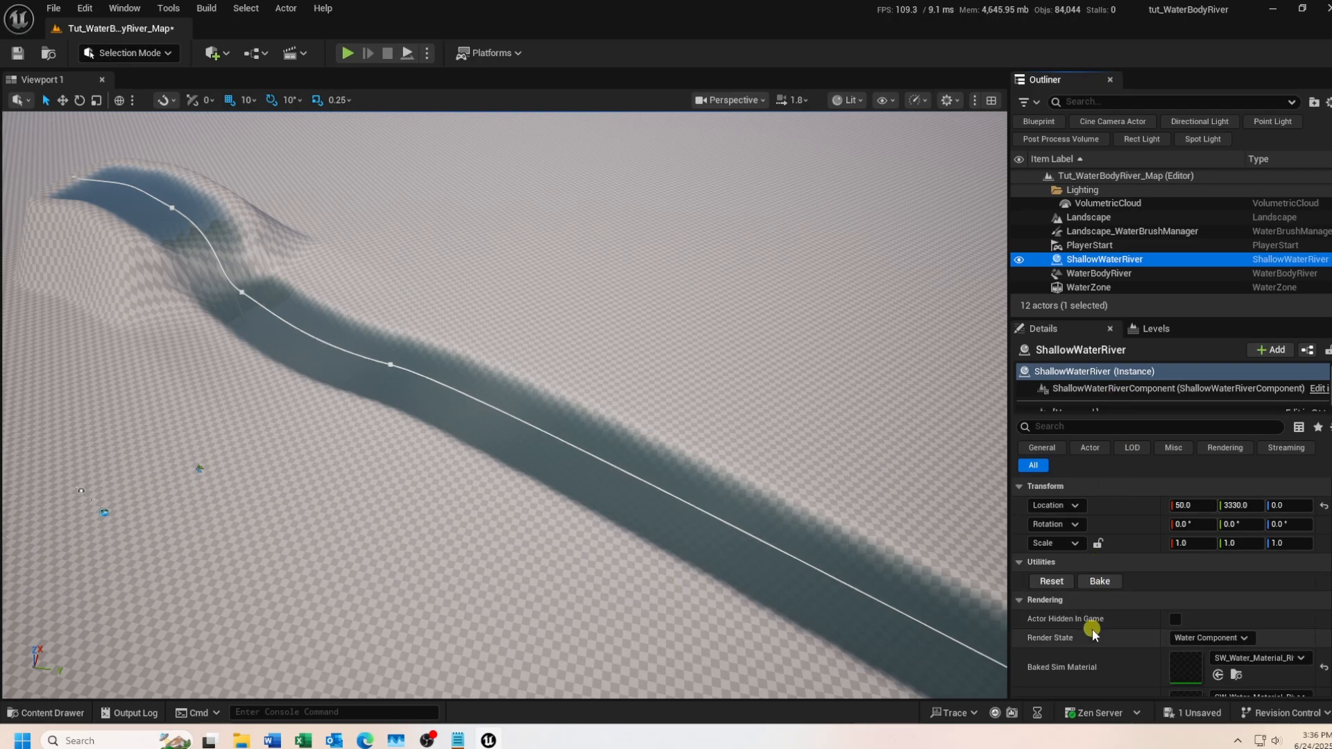
{"action": "scroll", "coordinate": [1093, 635], "scroll_direction": "down", "scroll_amount": 2}
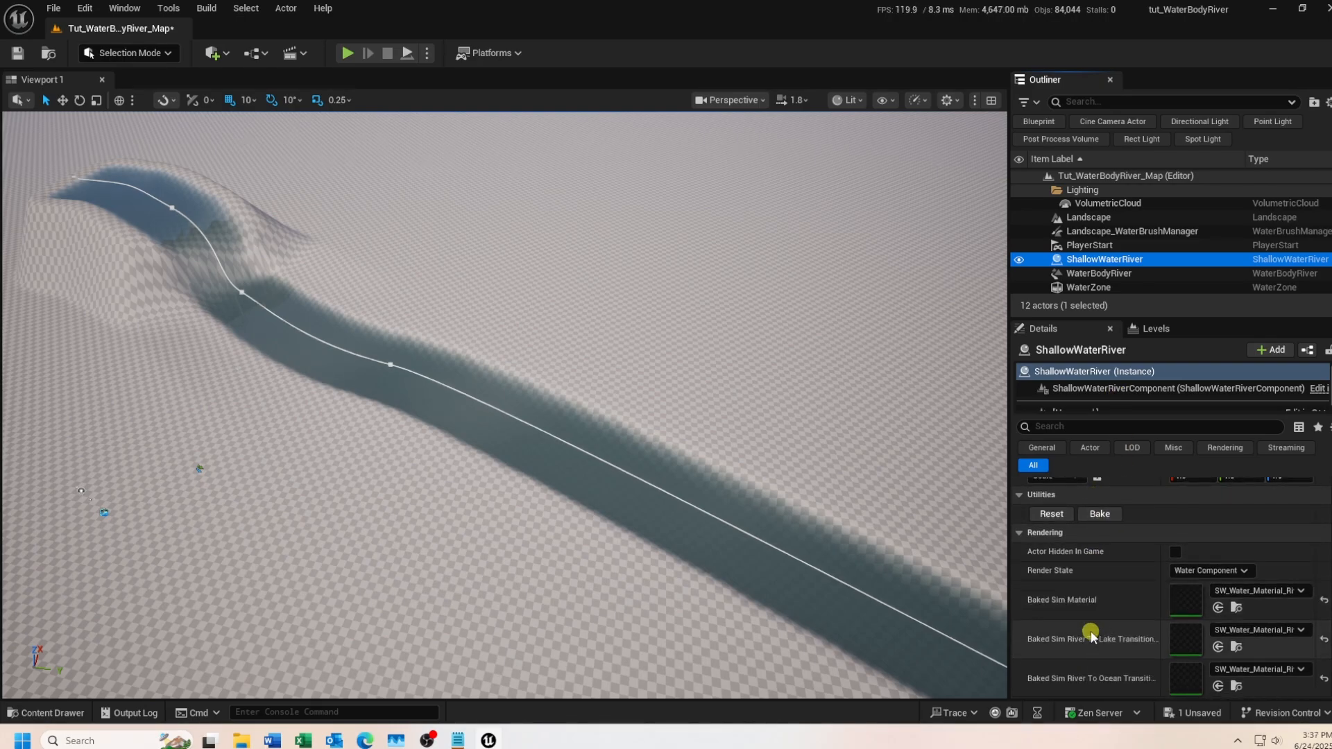
{"action": "left_click", "coordinate": [1114, 579]}
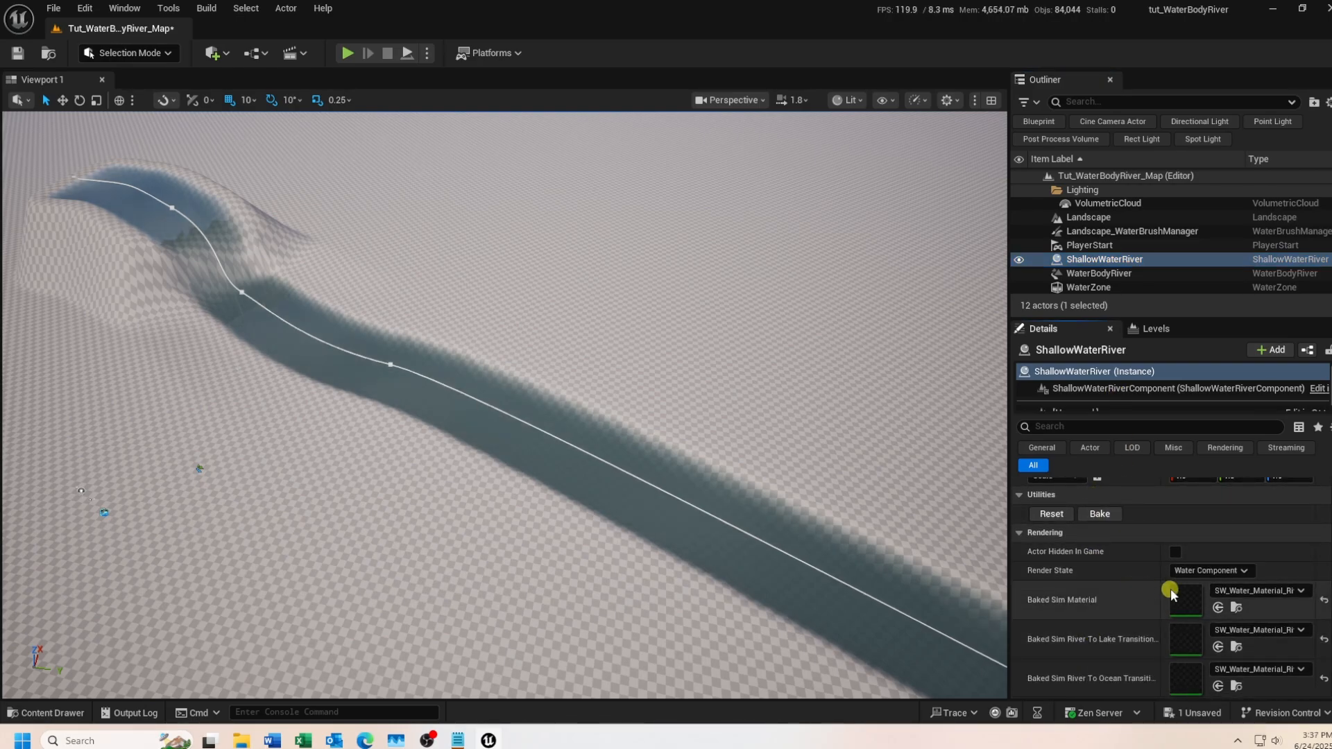
{"action": "left_click", "coordinate": [1237, 608]}
{"action": "scroll", "coordinate": [773, 660], "scroll_direction": "down", "scroll_amount": 2}
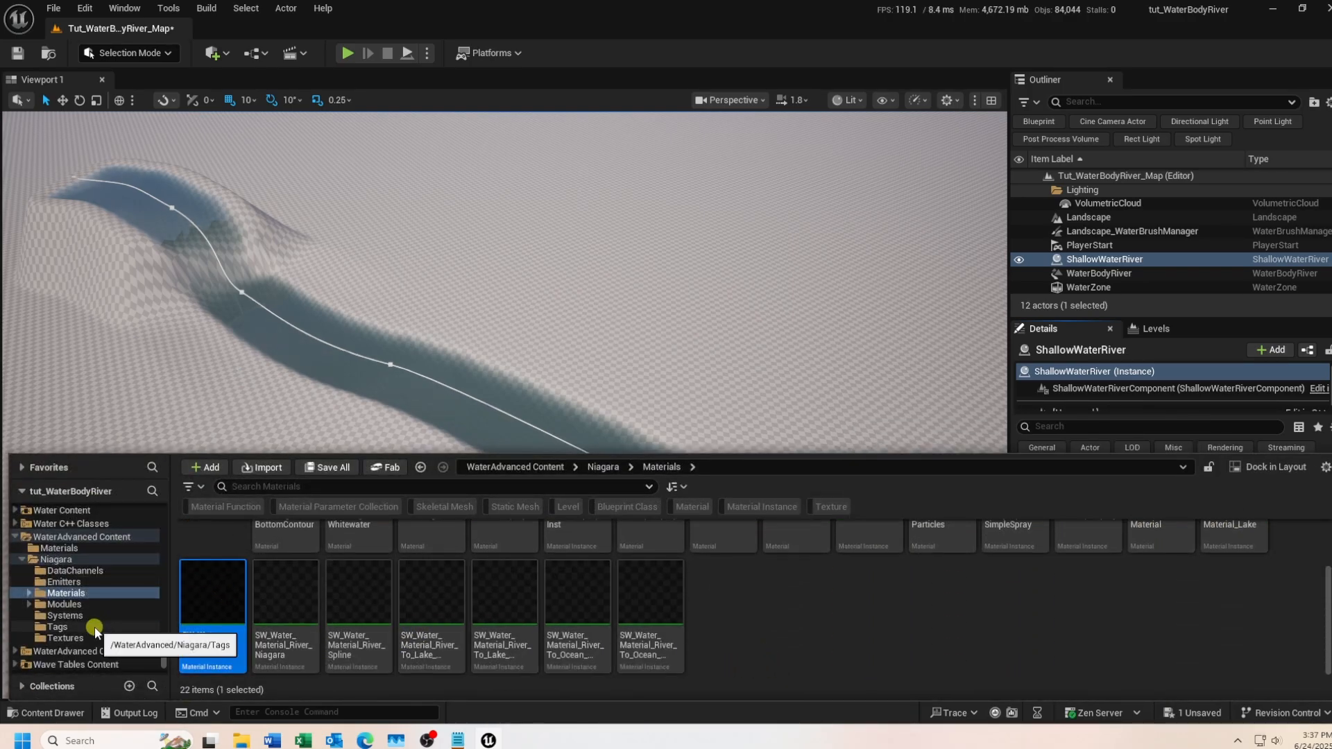
{"action": "scroll", "coordinate": [94, 628], "scroll_direction": "up", "scroll_amount": 8}
{"action": "scroll", "coordinate": [94, 628], "scroll_direction": "up", "scroll_amount": 5}
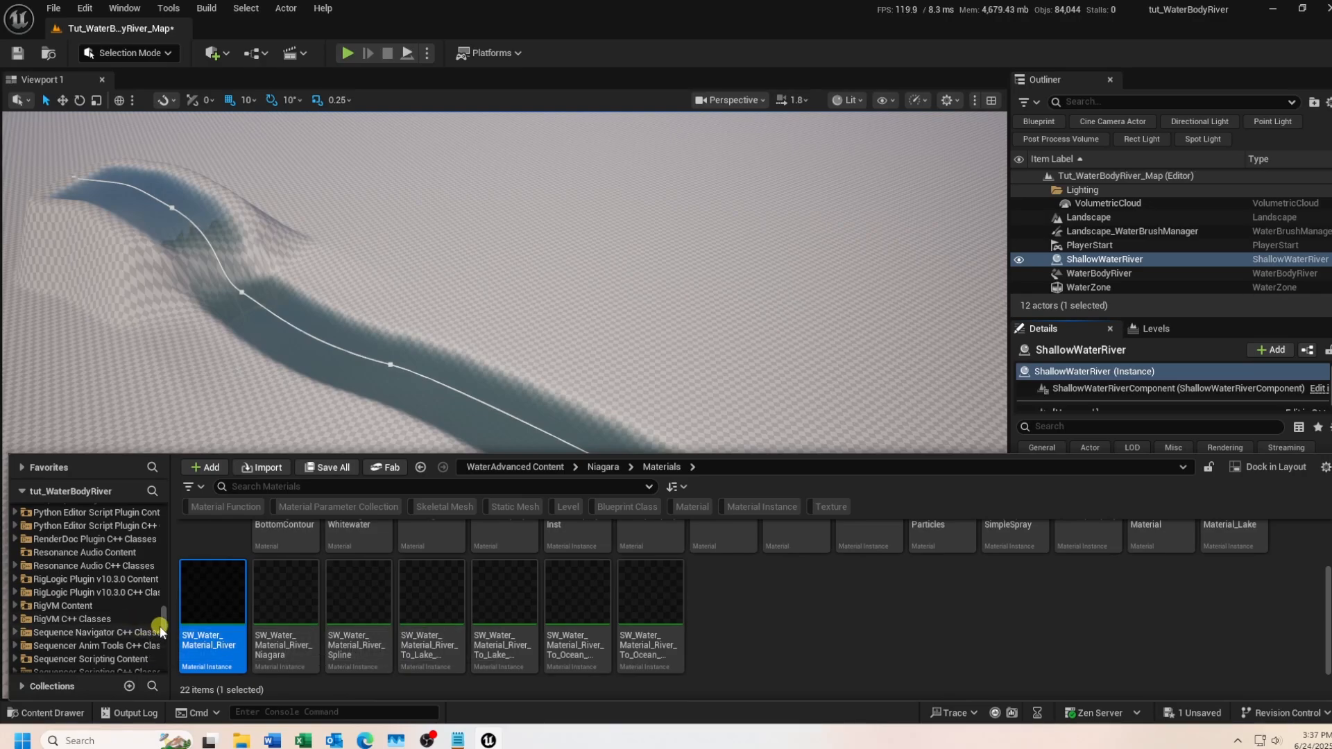
{"action": "left_click_drag", "start_coordinate": [165, 627], "coordinate": [159, 504]}
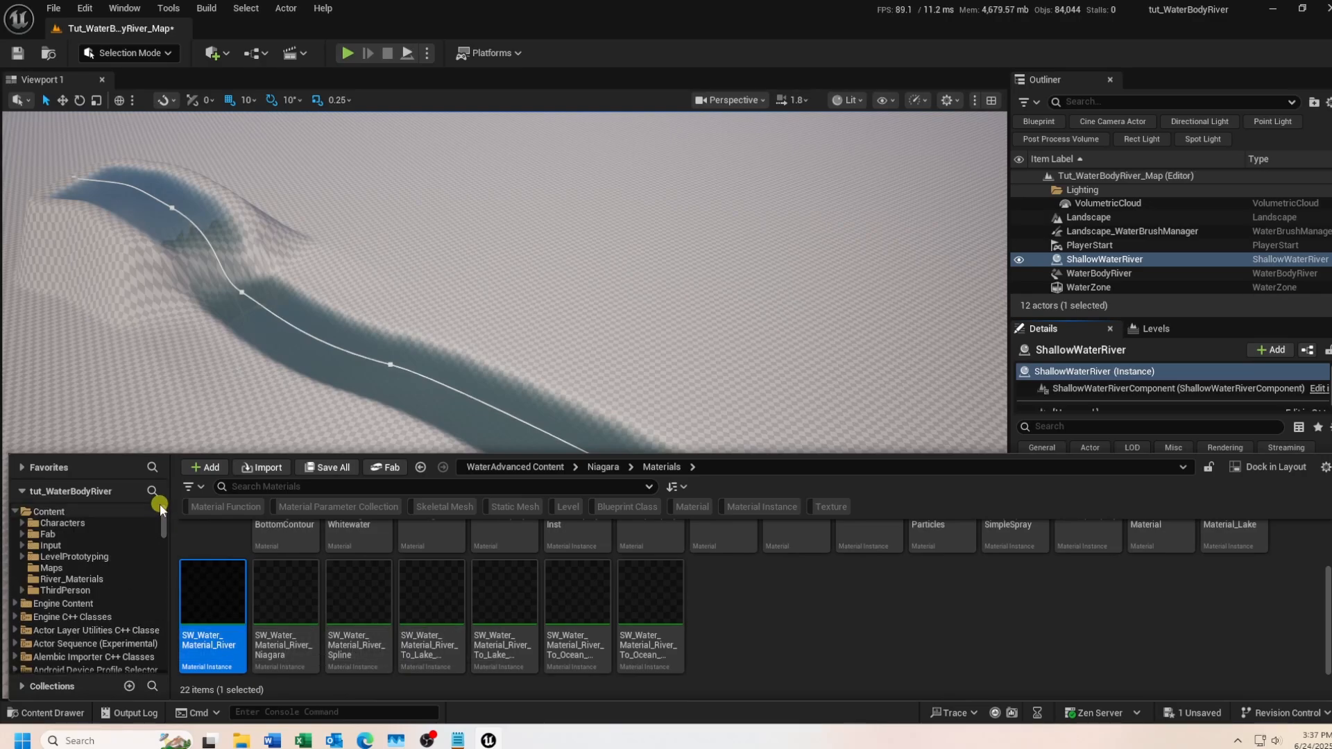
{"action": "left_click_drag", "start_coordinate": [210, 649], "coordinate": [96, 580]}
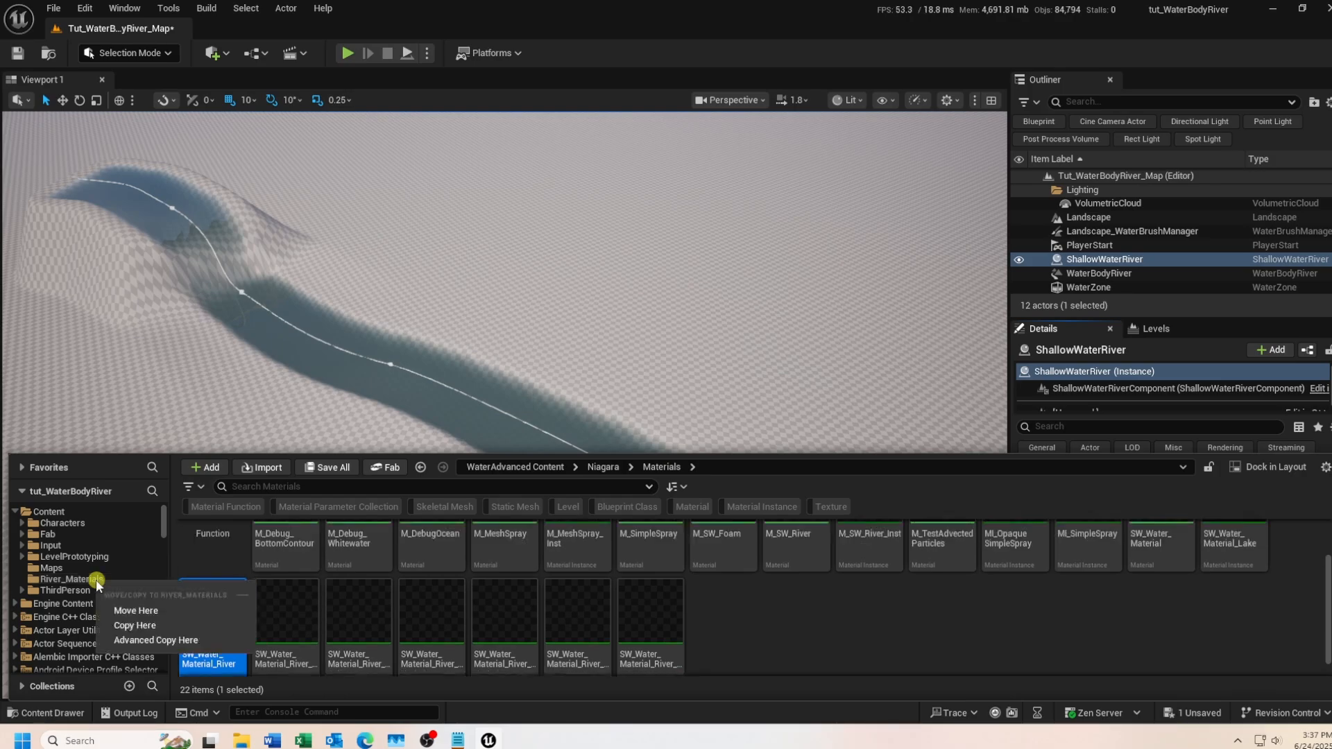
{"action": "left_click", "coordinate": [134, 627]}
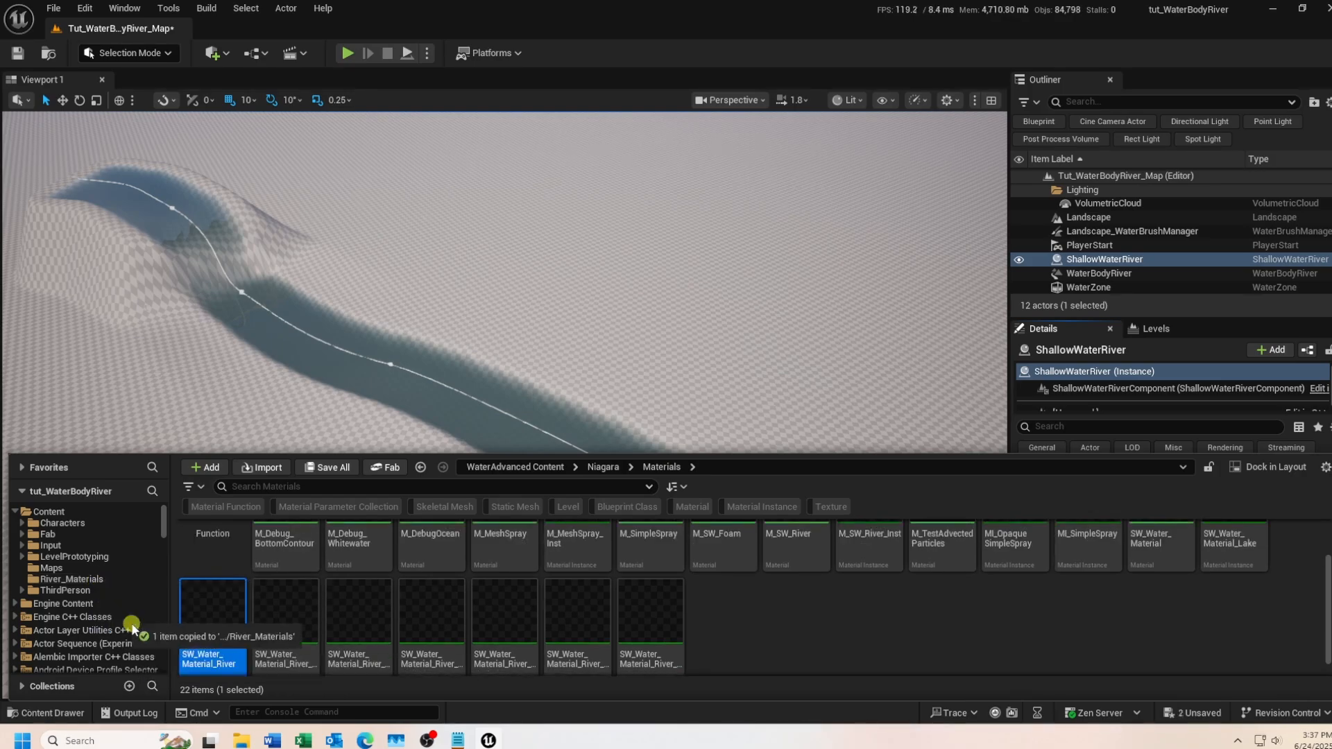
Rename the copied material instance in River_Materials as local_SW_Water_Material_River.
{"action": "left_click", "coordinate": [88, 582]}
{"action": "left_click", "coordinate": [205, 621]}
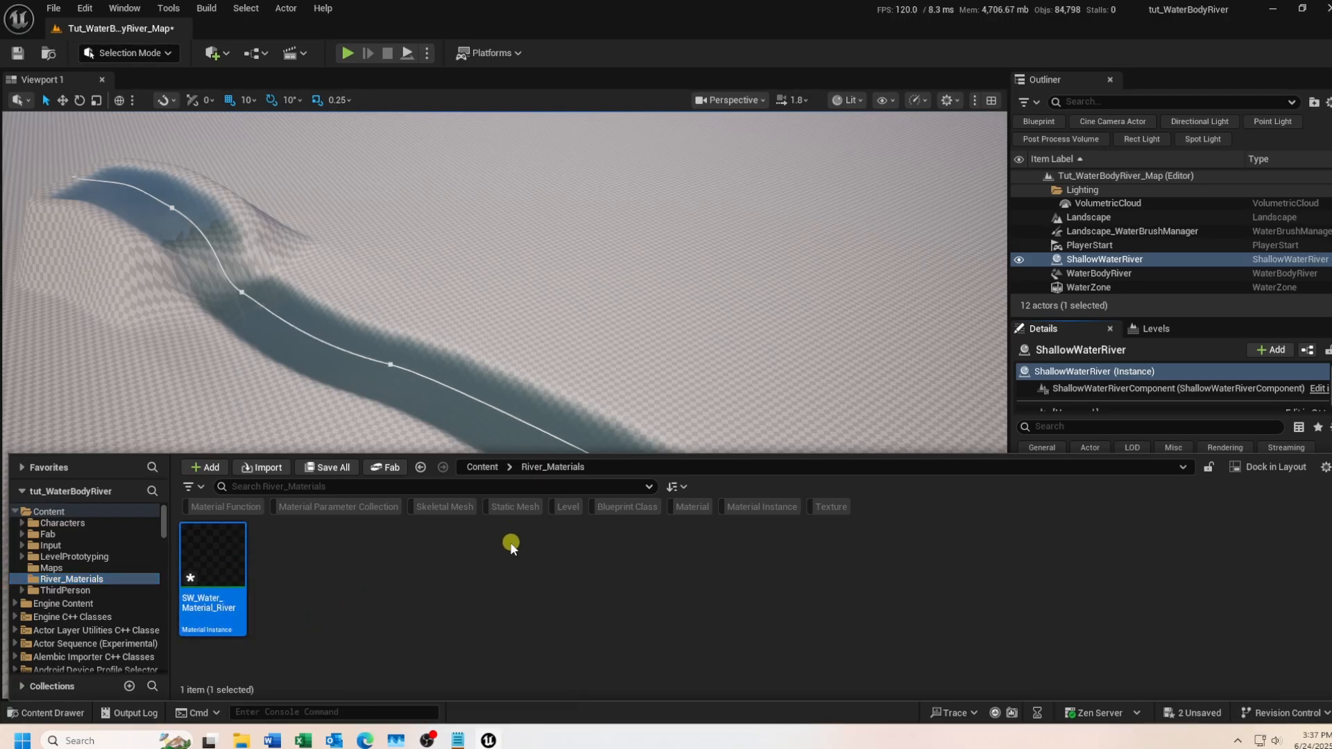
{"action": "key", "text": "F2"}
{"action": "key", "text": "Home"}
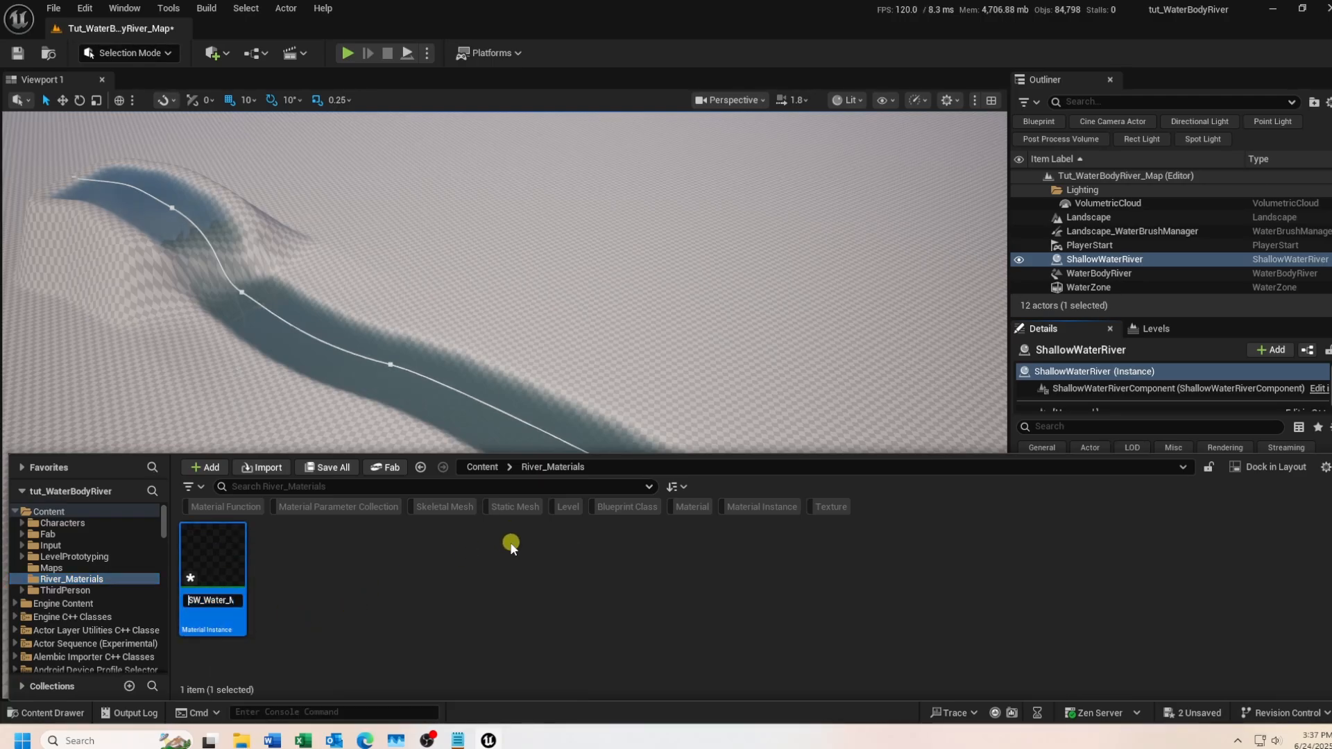
{"action": "type", "text": "local_SW_W"}
{"action": "key", "text": "Return"}
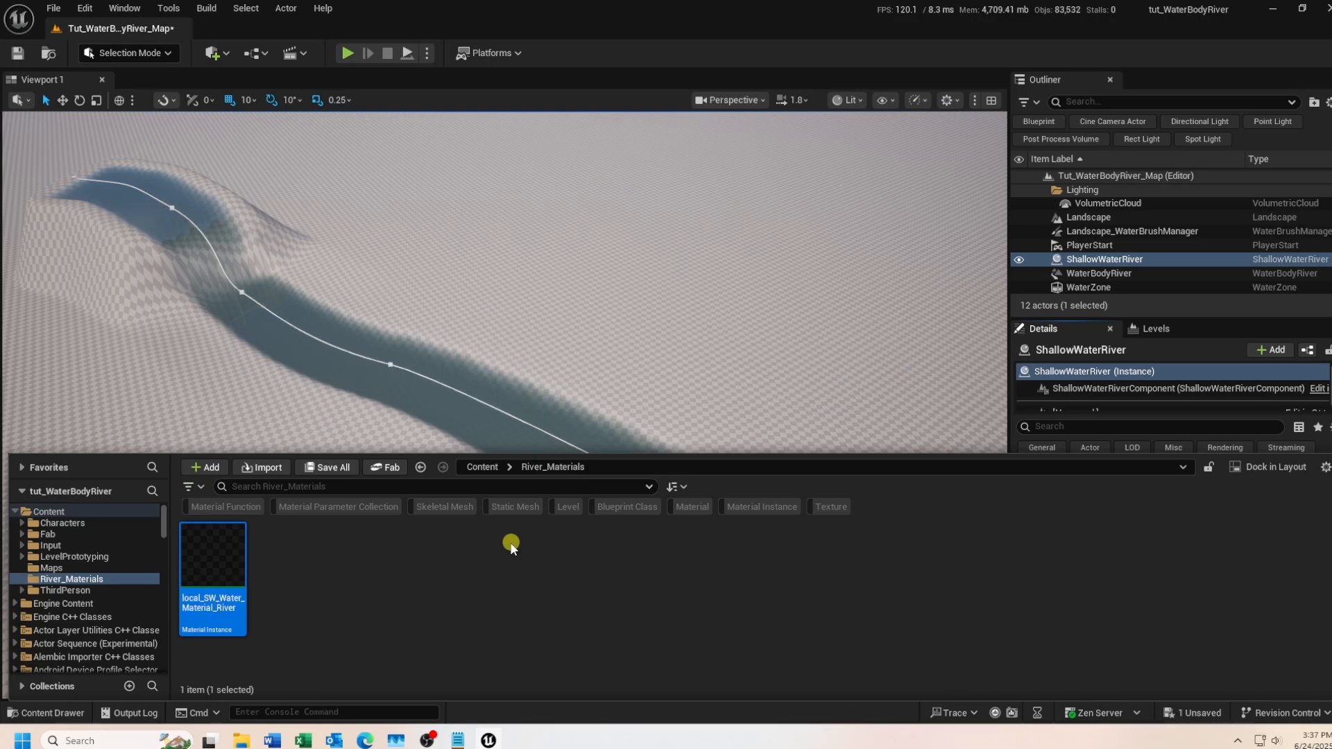
Assign local_SW_Water_Material_River as the ShallowWaterRiver's Baked Sim Material and open it for editing, docked beside the level.
{"action": "left_click", "coordinate": [44, 713]}
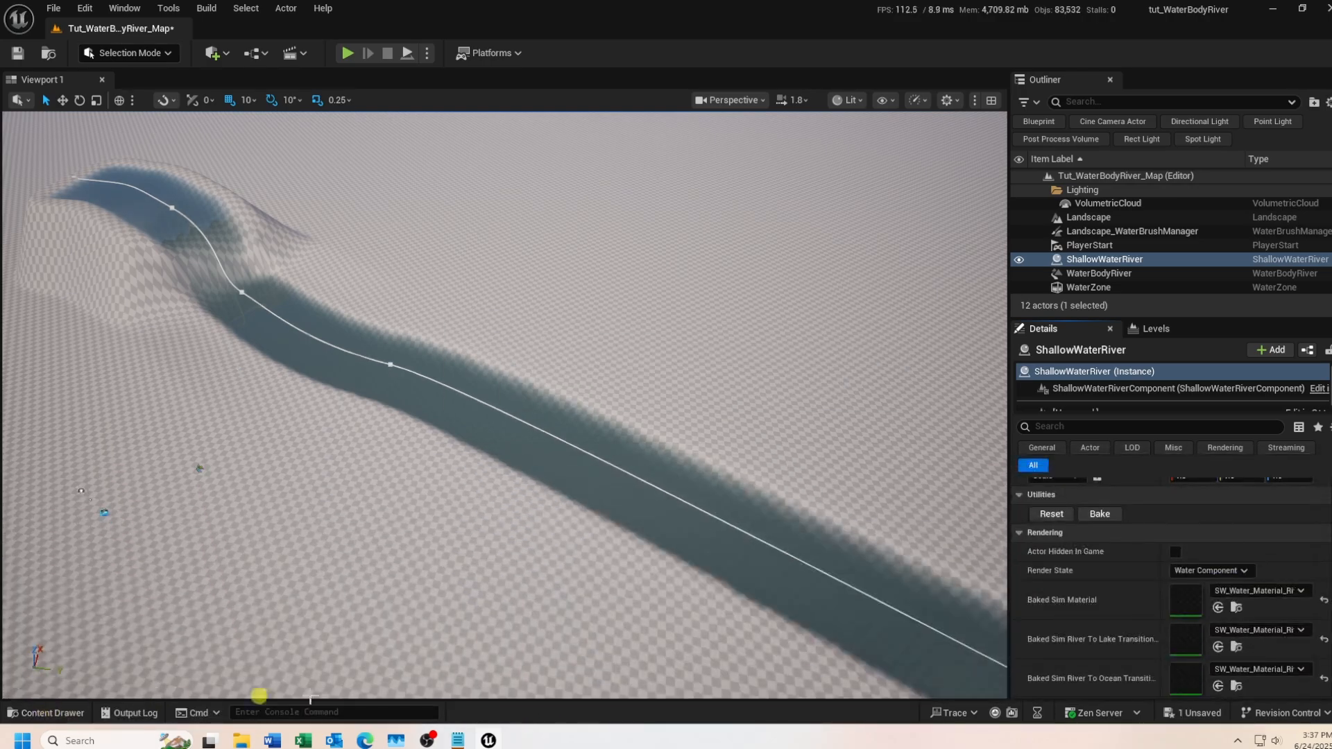
{"action": "left_click", "coordinate": [1218, 609]}
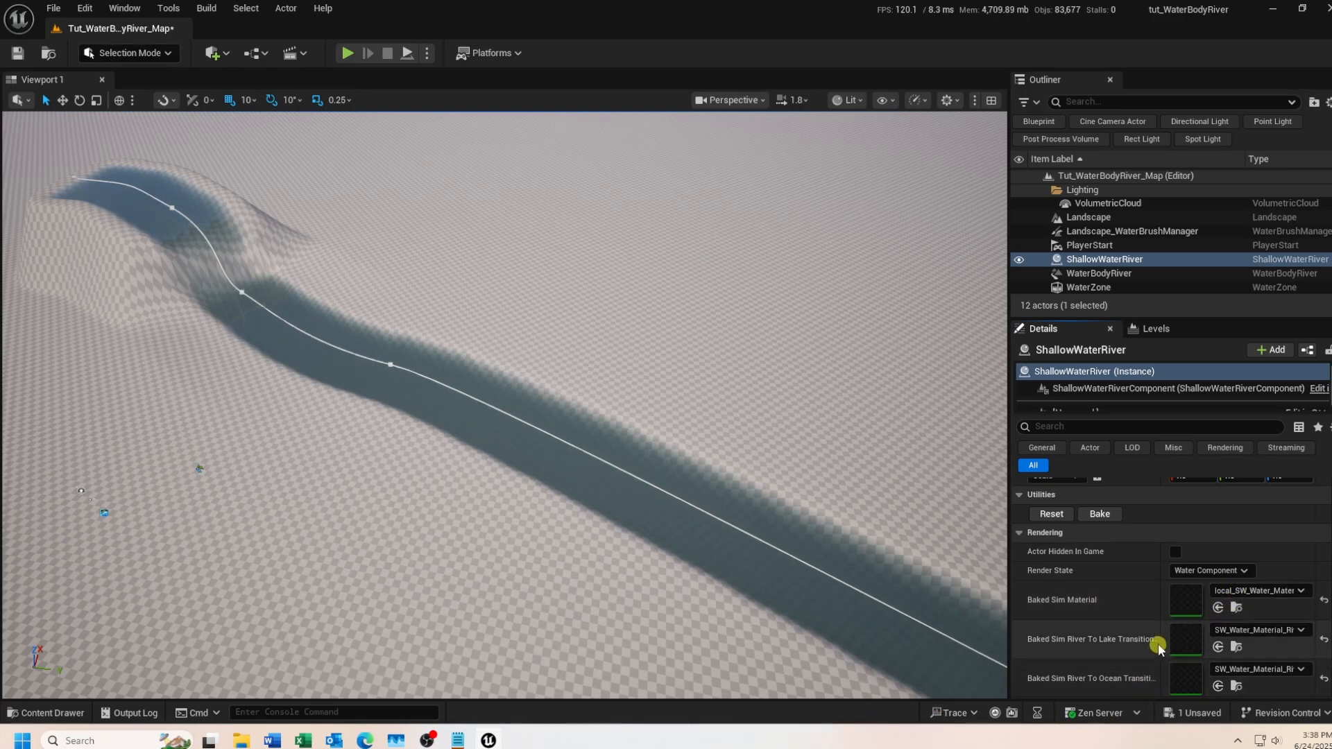
{"action": "double_click", "coordinate": [1184, 602]}
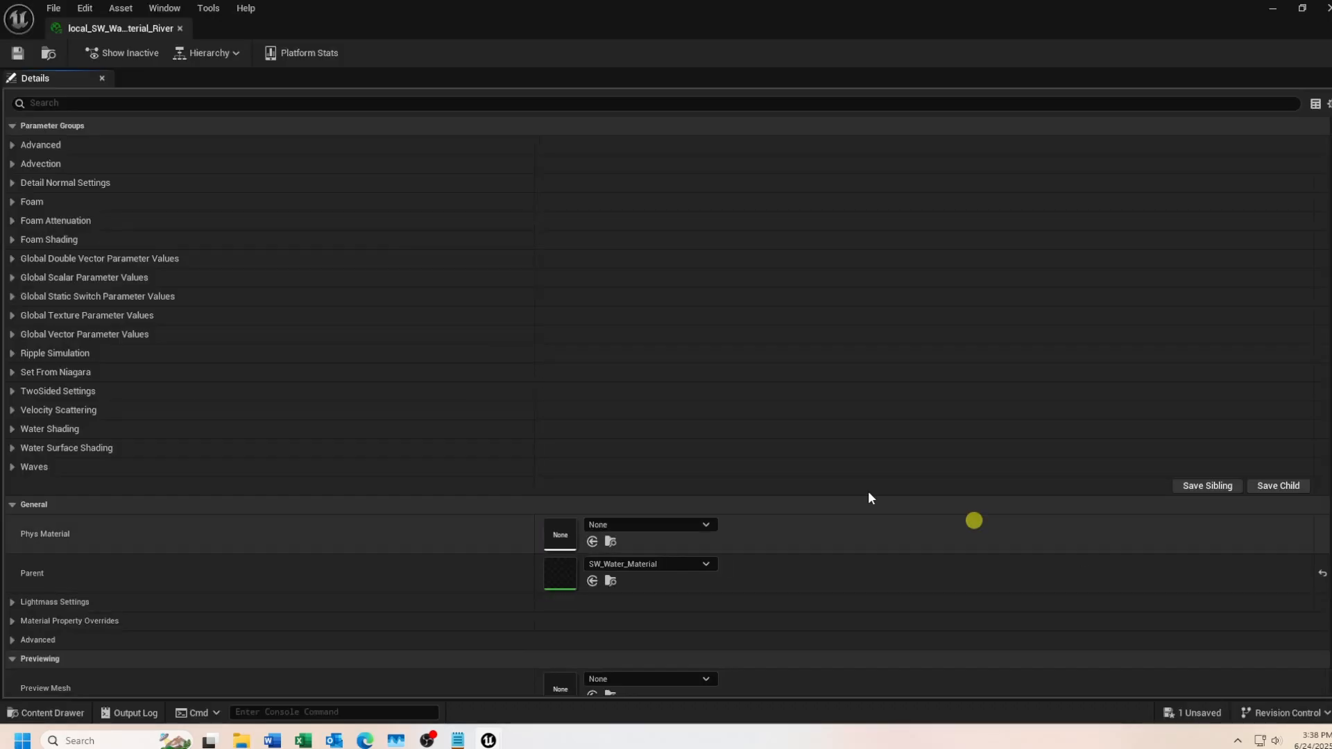
{"action": "left_click_drag", "start_coordinate": [143, 31], "coordinate": [251, 44]}
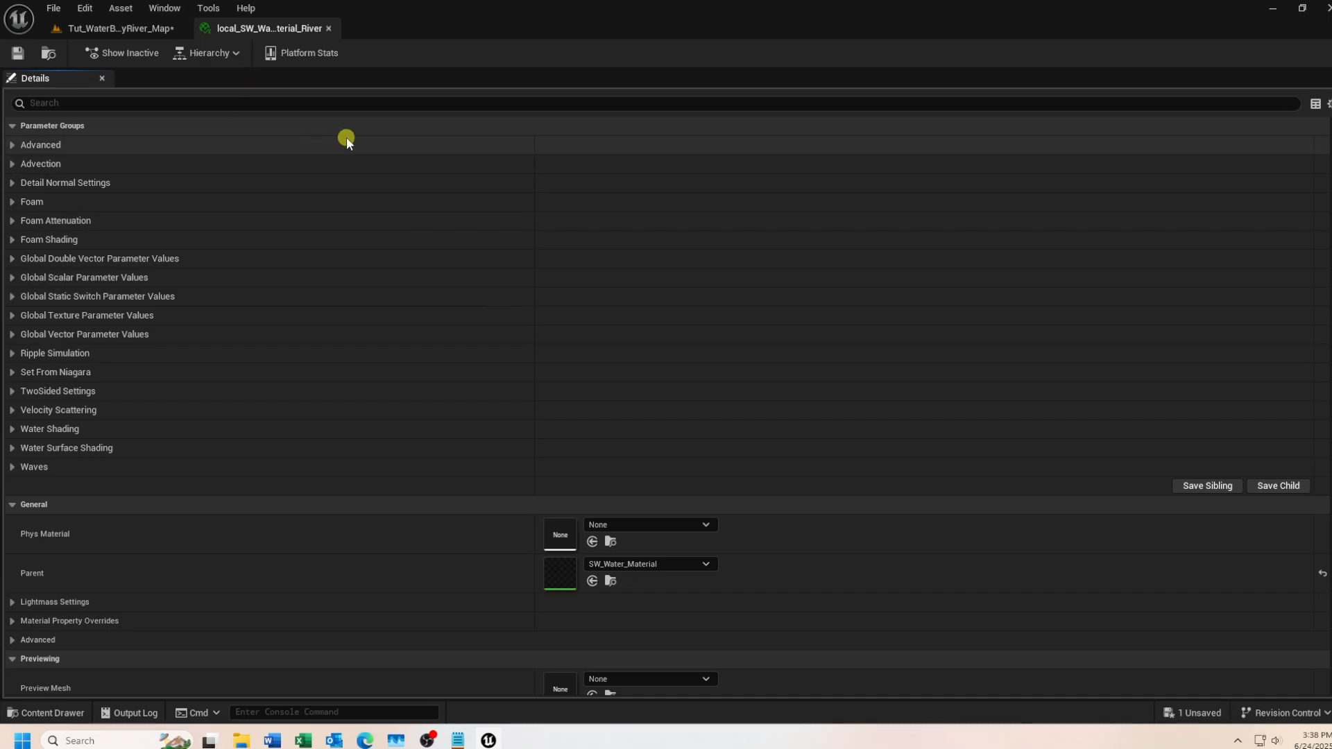
Set the material's Absorption colour to a strong yellow-green with R 5.875, G 25 and B 0.
{"action": "left_click", "coordinate": [12, 334]}
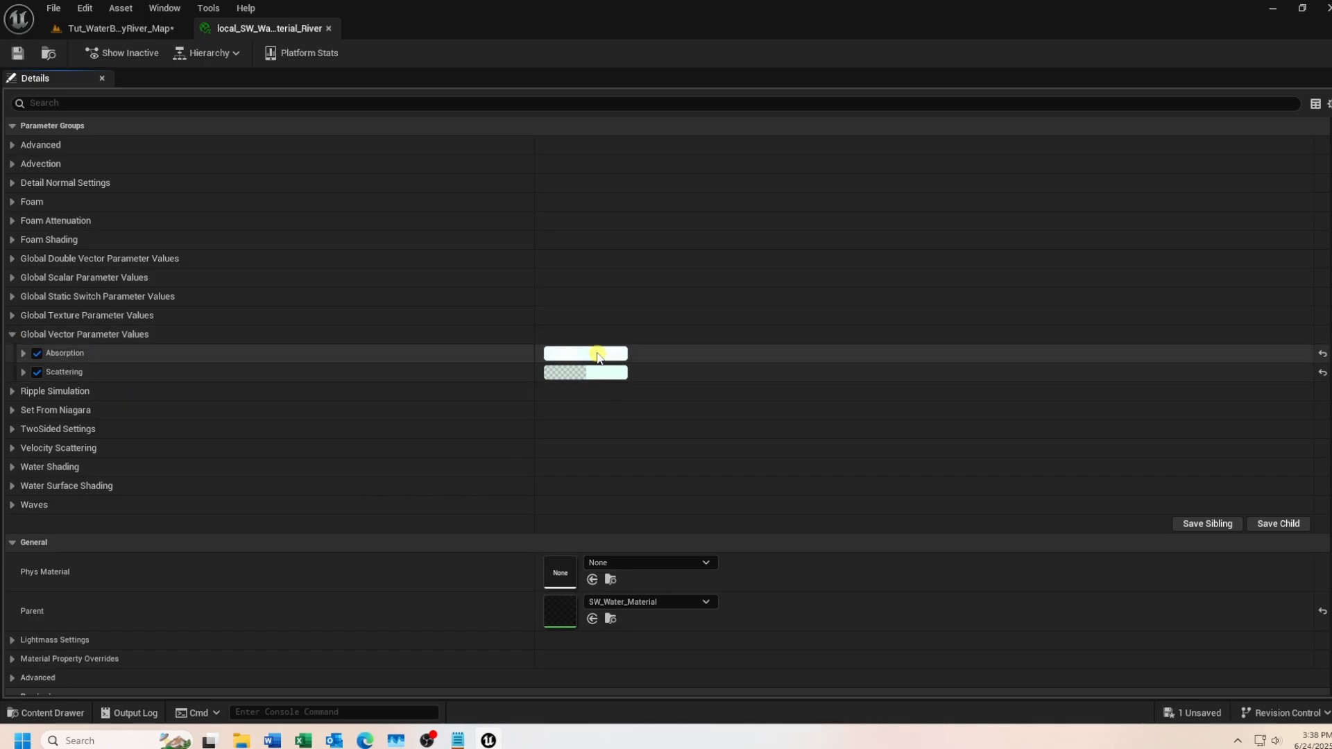
{"action": "left_click", "coordinate": [599, 354]}
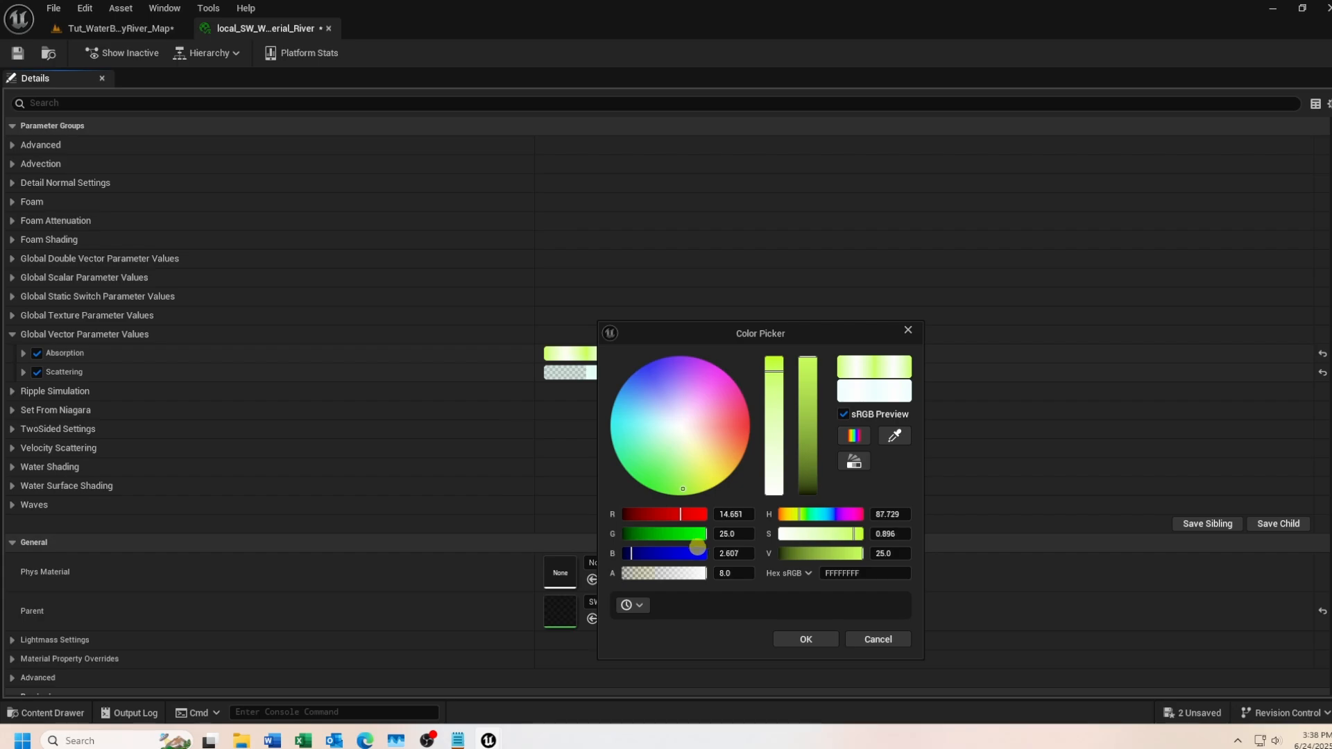
{"action": "mouse_move", "coordinate": [697, 547]}
{"action": "left_mouse_down"}
{"action": "mouse_move", "coordinate": [723, 573]}
{"action": "mouse_move", "coordinate": [660, 577]}
{"action": "left_mouse_up"}
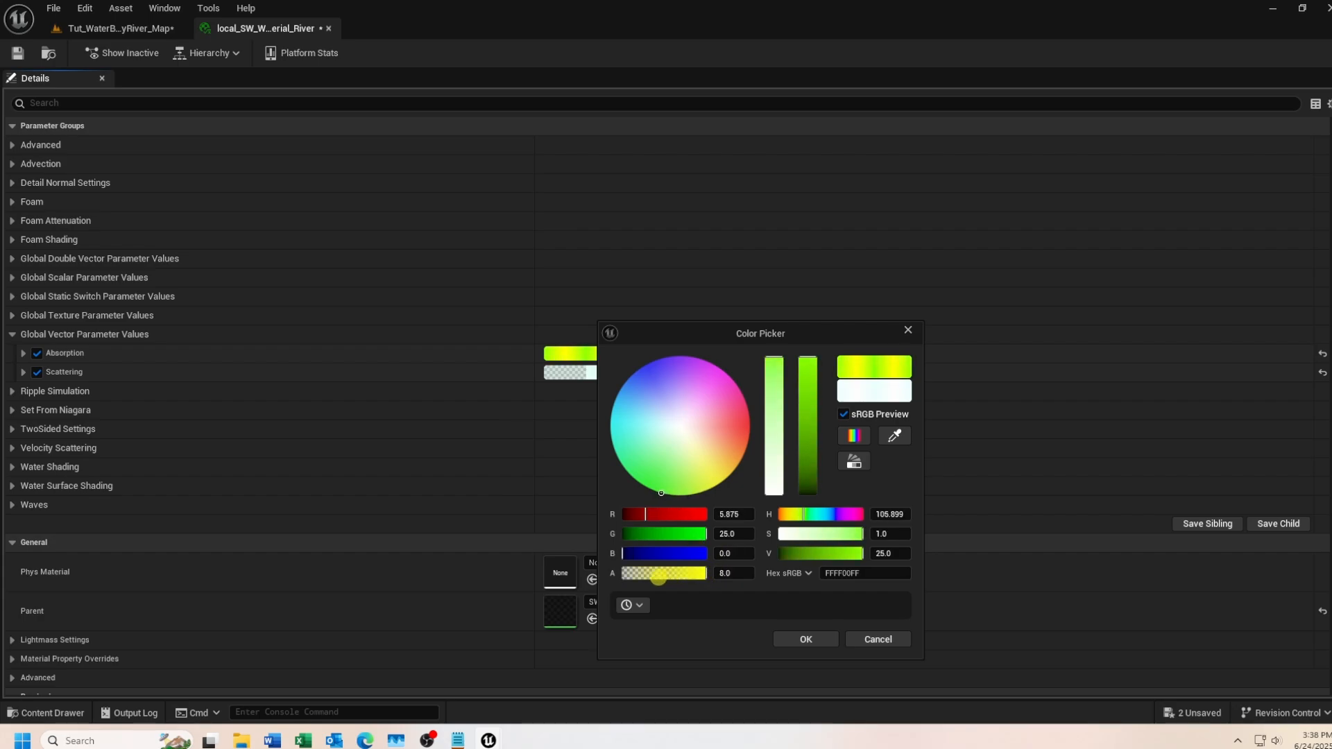
{"action": "left_click", "coordinate": [803, 640]}
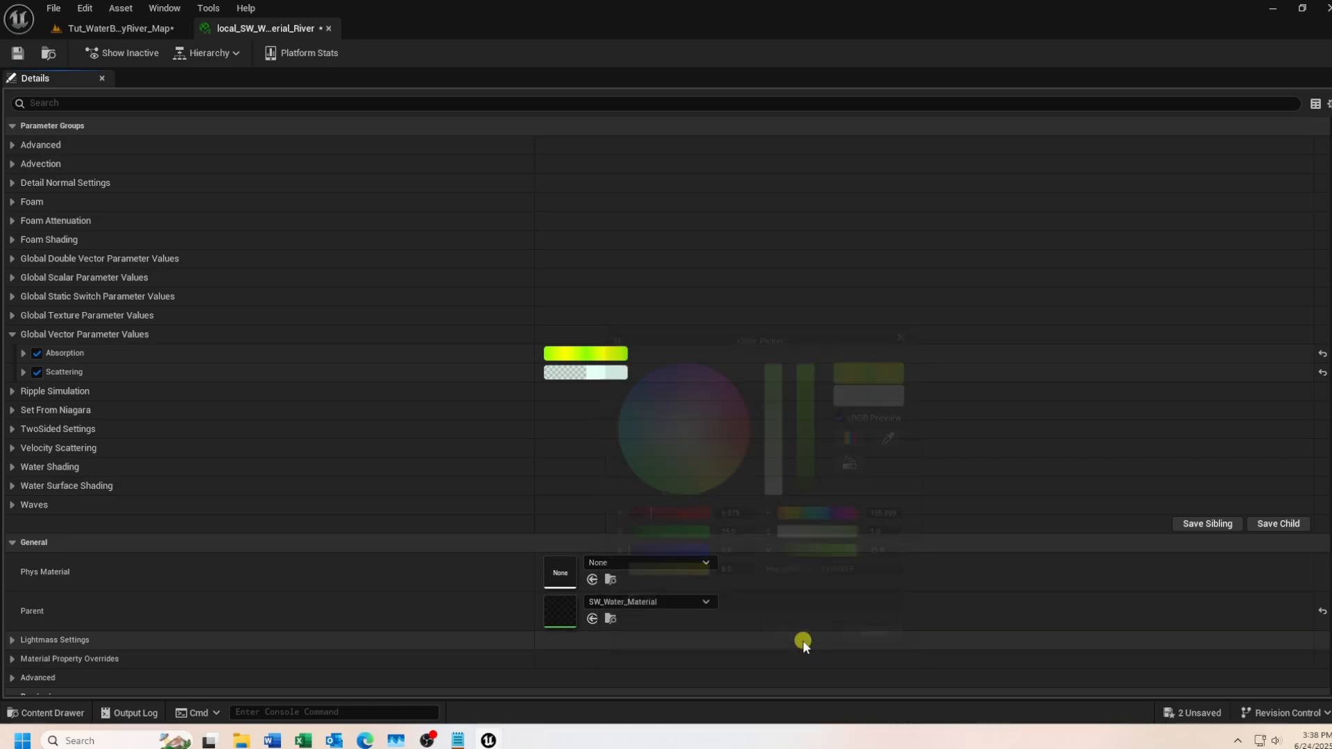
Reset and bake the ShallowWaterRiver simulation in the level, with its Render State set to Water Component with Baked Sim.
{"action": "left_click", "coordinate": [115, 29]}
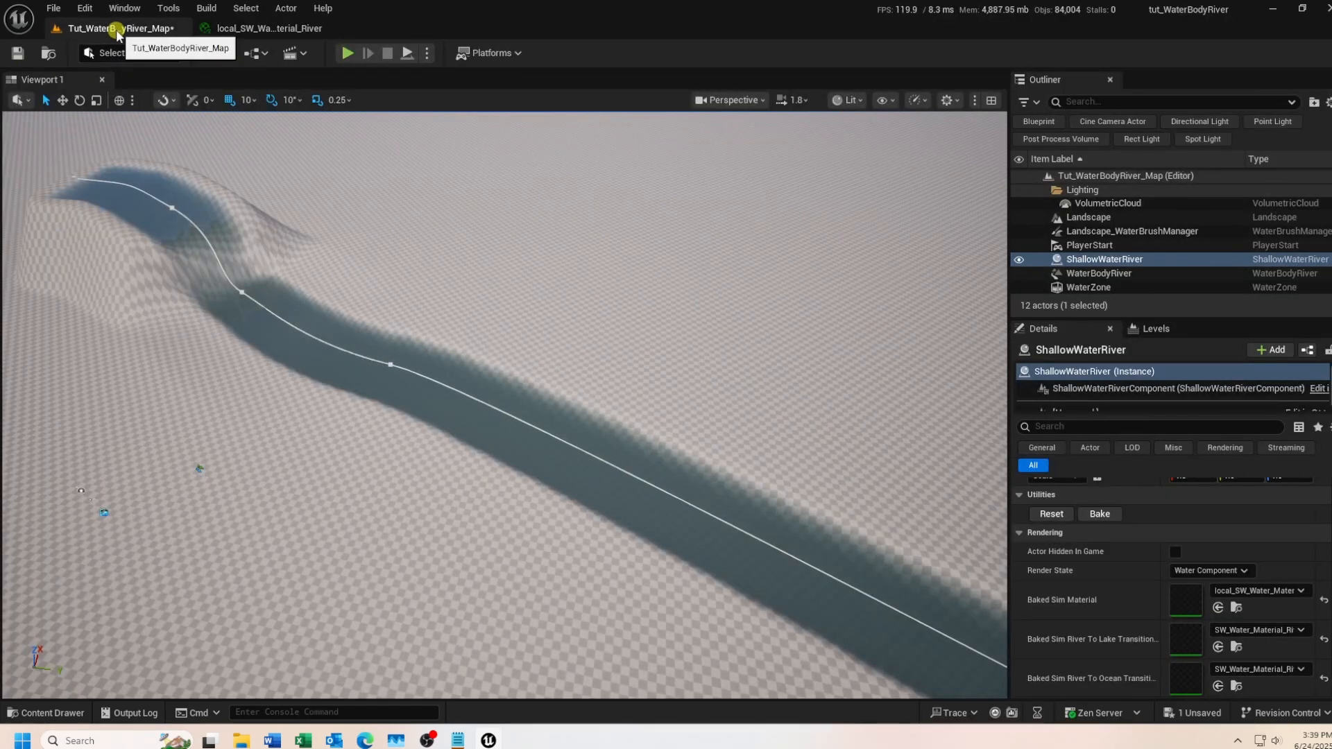
{"action": "left_click", "coordinate": [1059, 517]}
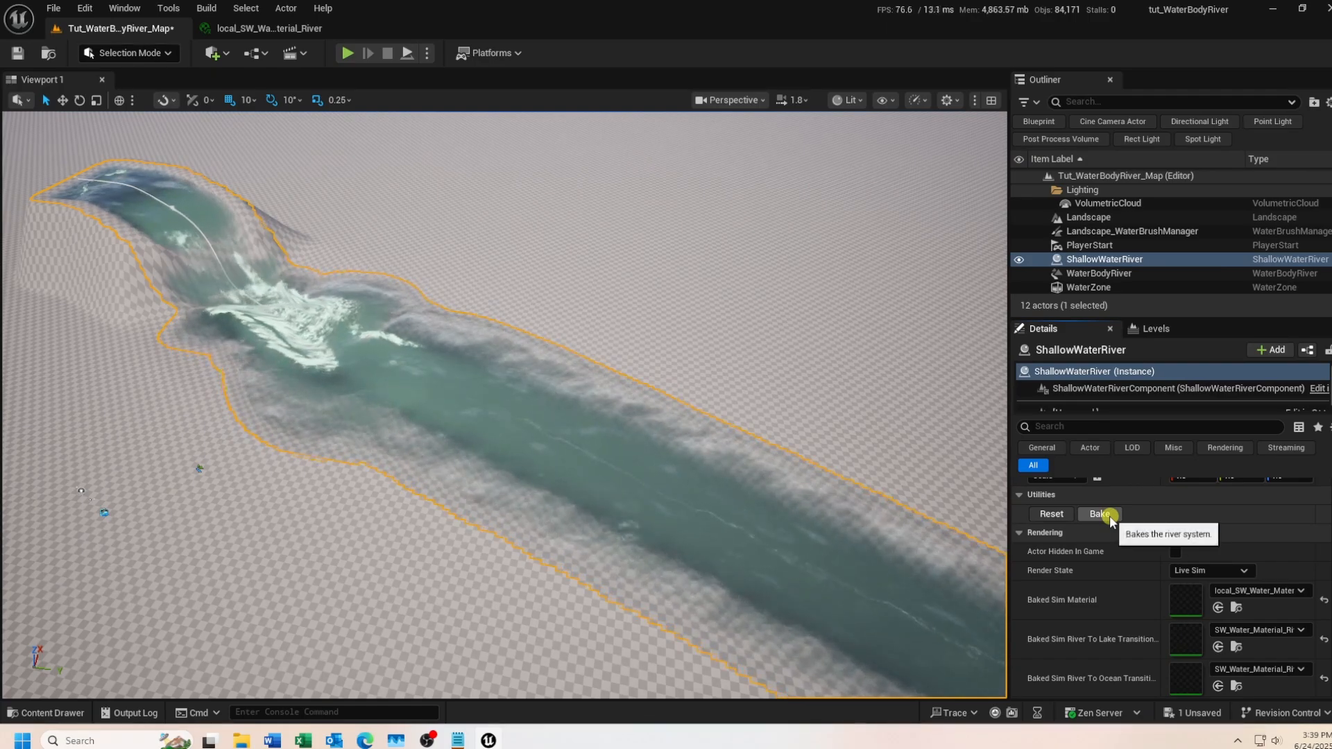
{"action": "left_click", "coordinate": [1245, 571]}
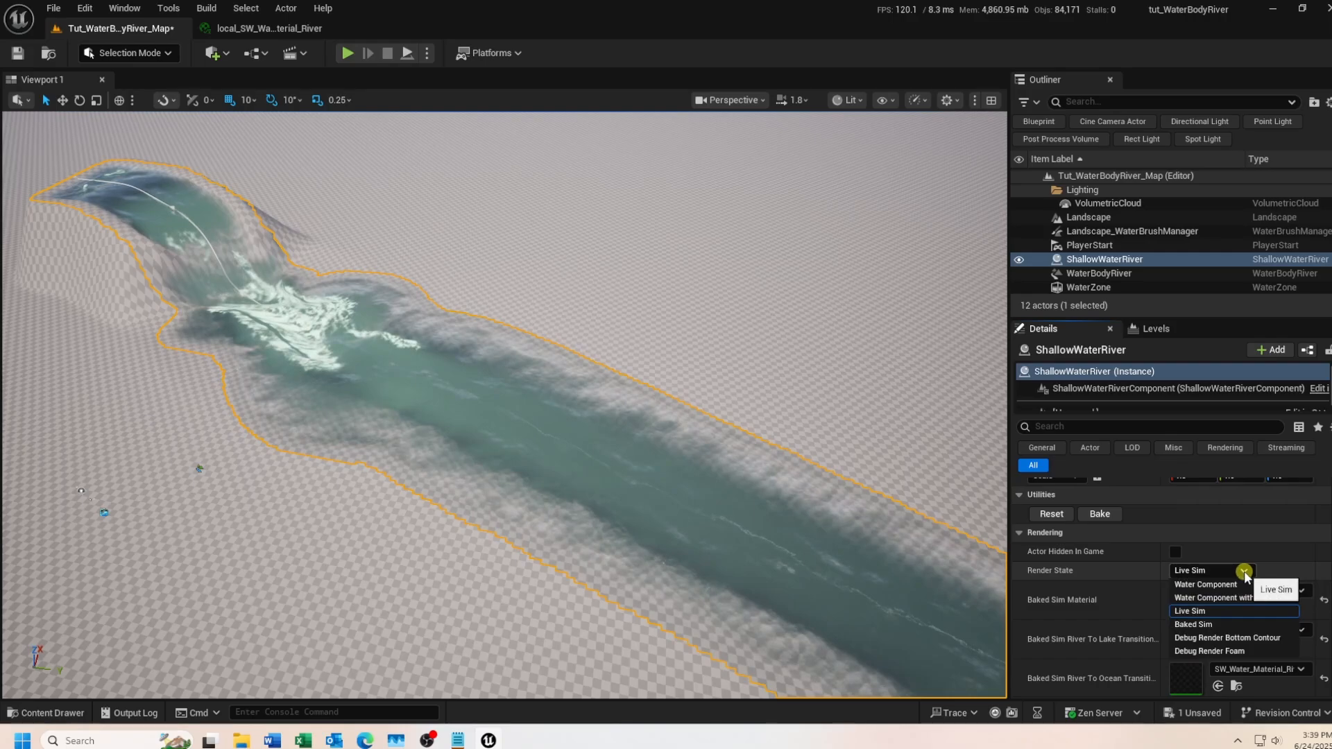
{"action": "left_click", "coordinate": [1249, 597]}
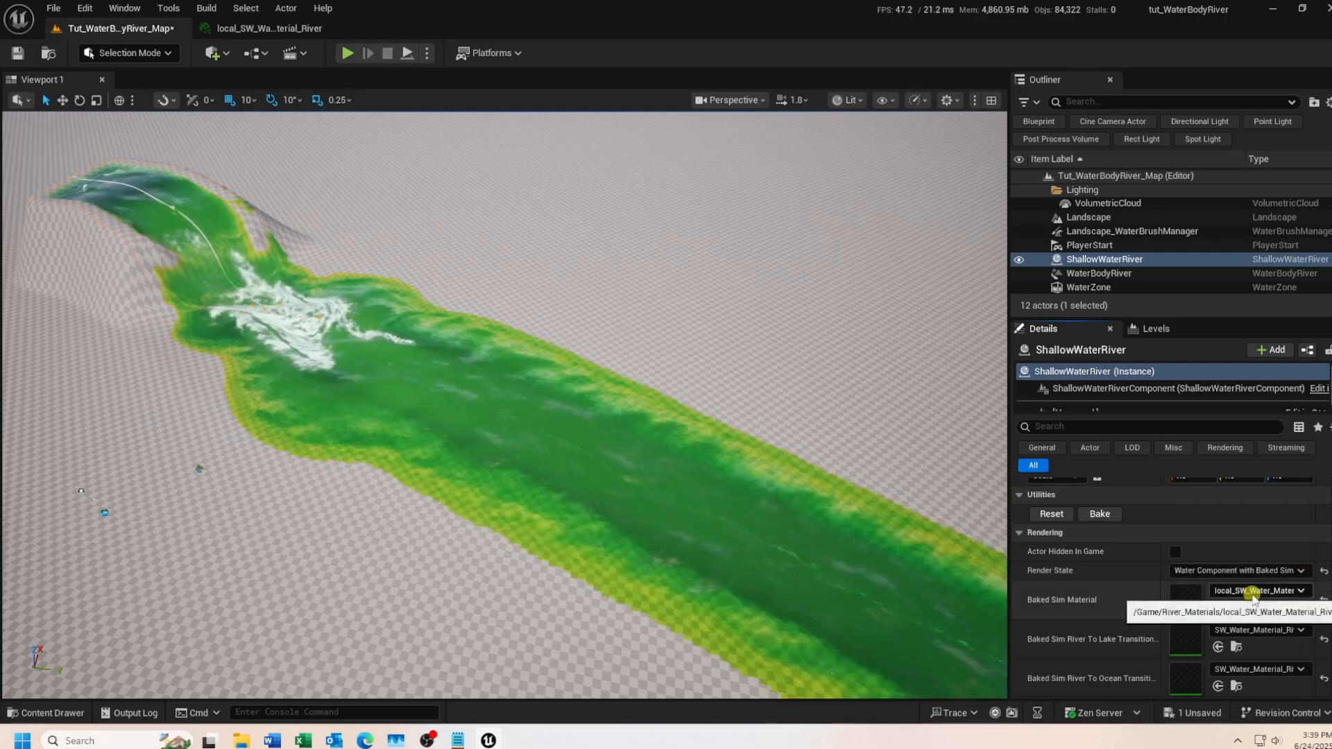
Play the level in the viewport to test the baked river with the third-person character.
{"action": "left_click", "coordinate": [349, 55]}
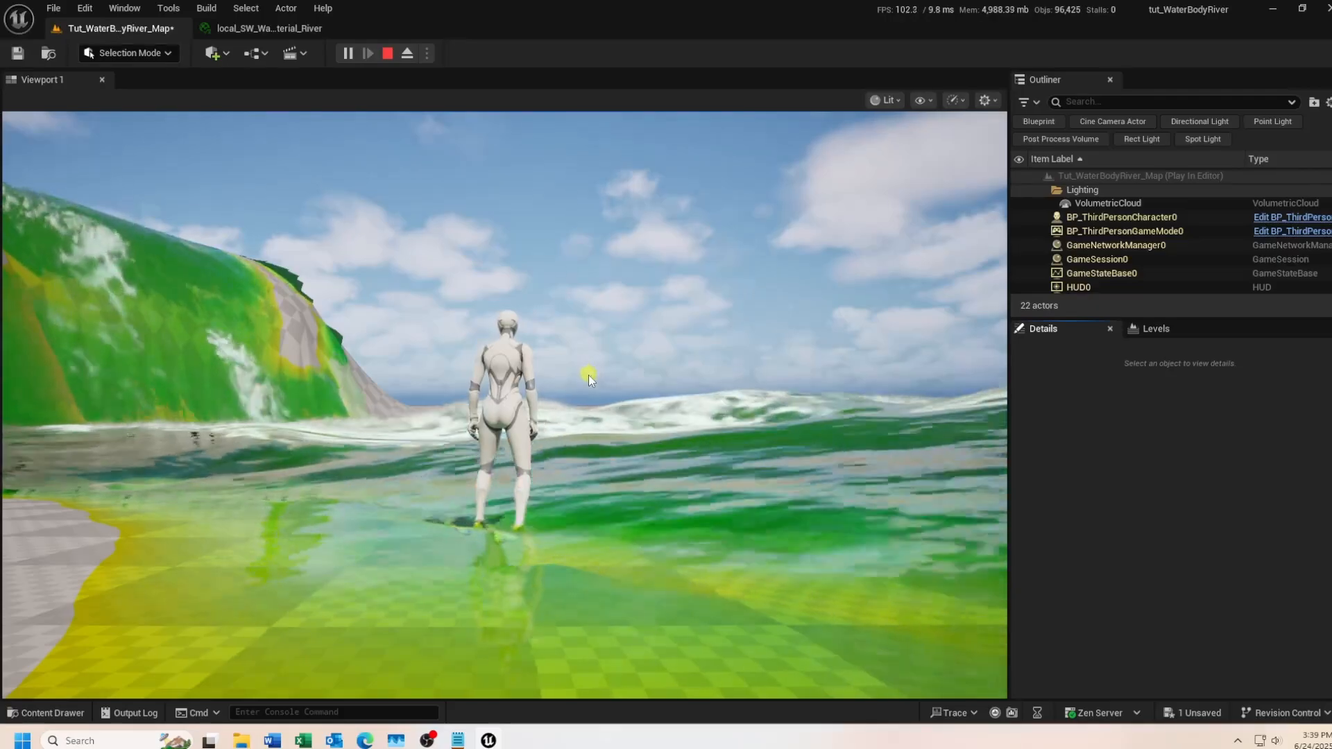
{"action": "left_click", "coordinate": [588, 374]}
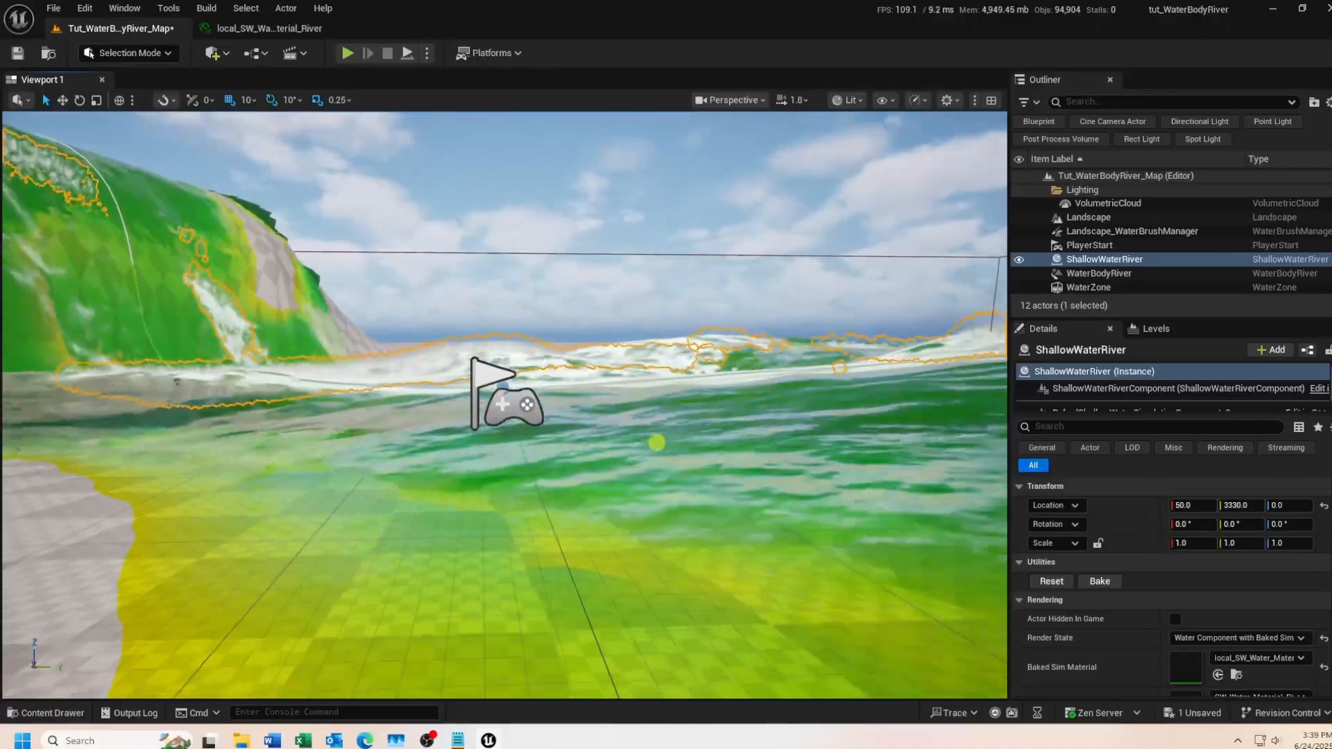
Frame the whole river from above and store this camera view as bookmark 1.
{"action": "mouse_move", "coordinate": [655, 441]}
{"action": "right_mouse_down"}
{"action": "mouse_move", "coordinate": [716, 626]}
{"action": "mouse_move", "coordinate": [652, 464]}
{"action": "right_mouse_up"}
{"action": "key", "text": "e"}
{"action": "key", "text": "d"}
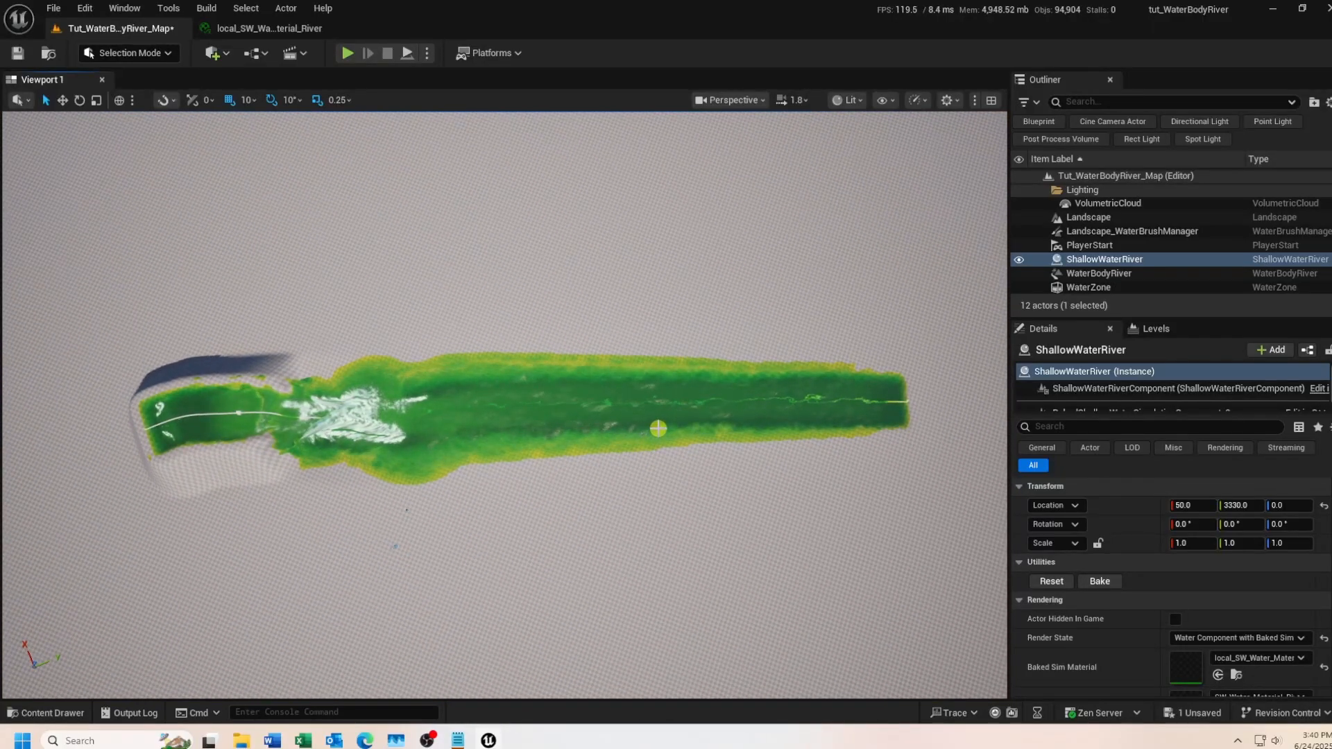
{"action": "key", "text": "ctrl+1"}
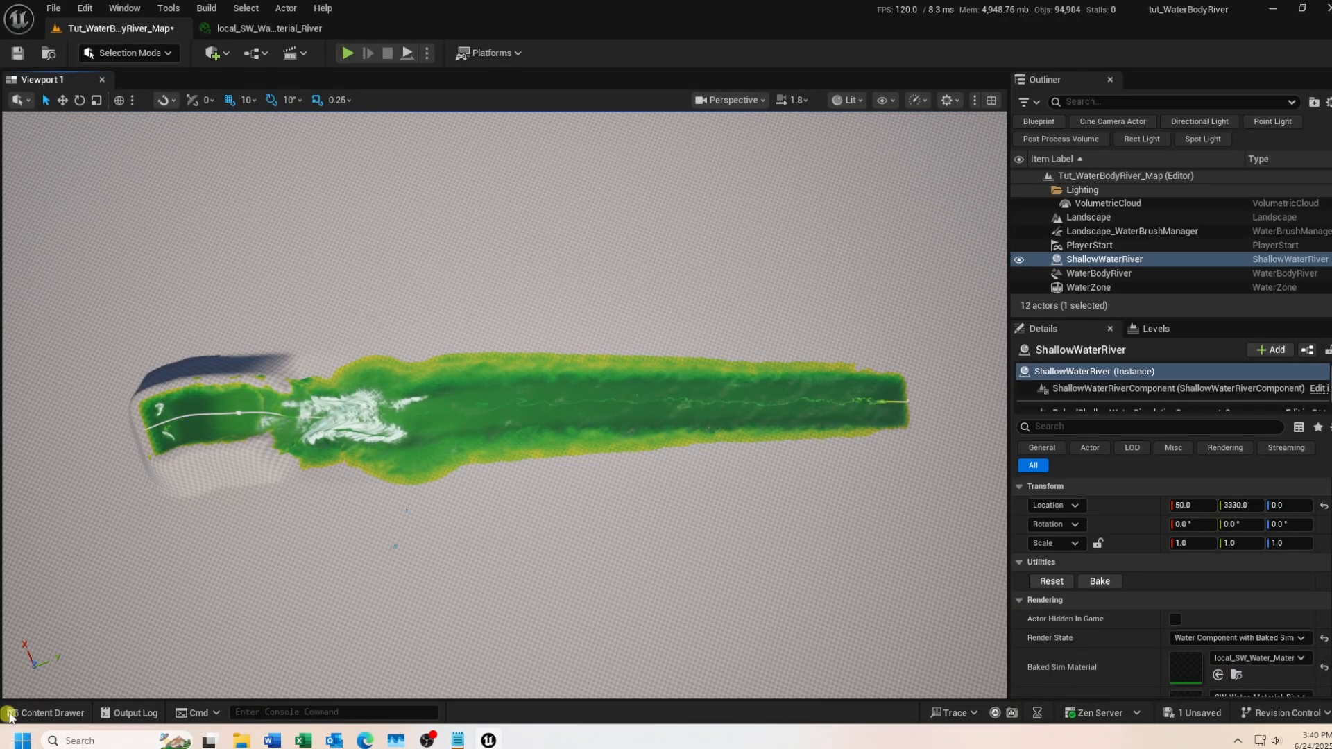
Browse the project content to Fab > Megascans > Boulders > nordic_forest_cluster_rock_large_xisffer_mid > StaticMeshes.
{"action": "left_click", "coordinate": [35, 715]}
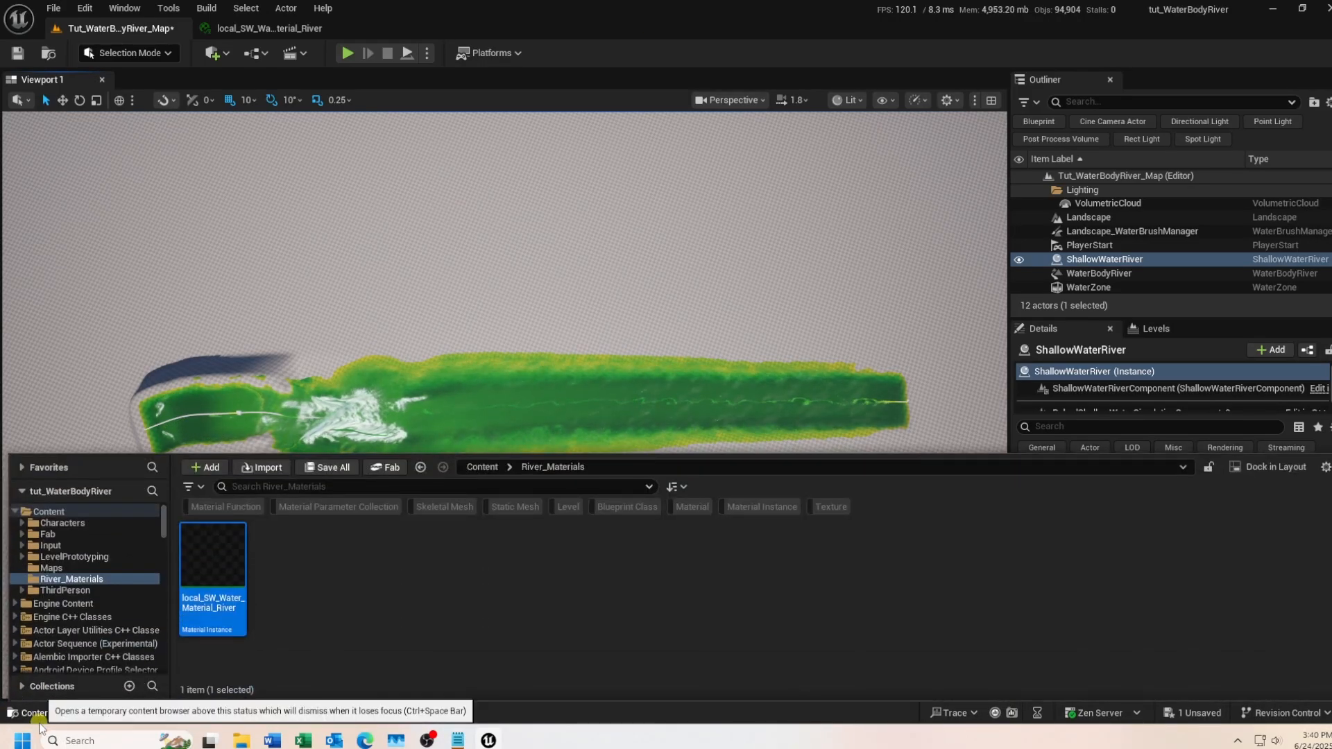
{"action": "left_click", "coordinate": [481, 467]}
{"action": "double_click", "coordinate": [281, 555]}
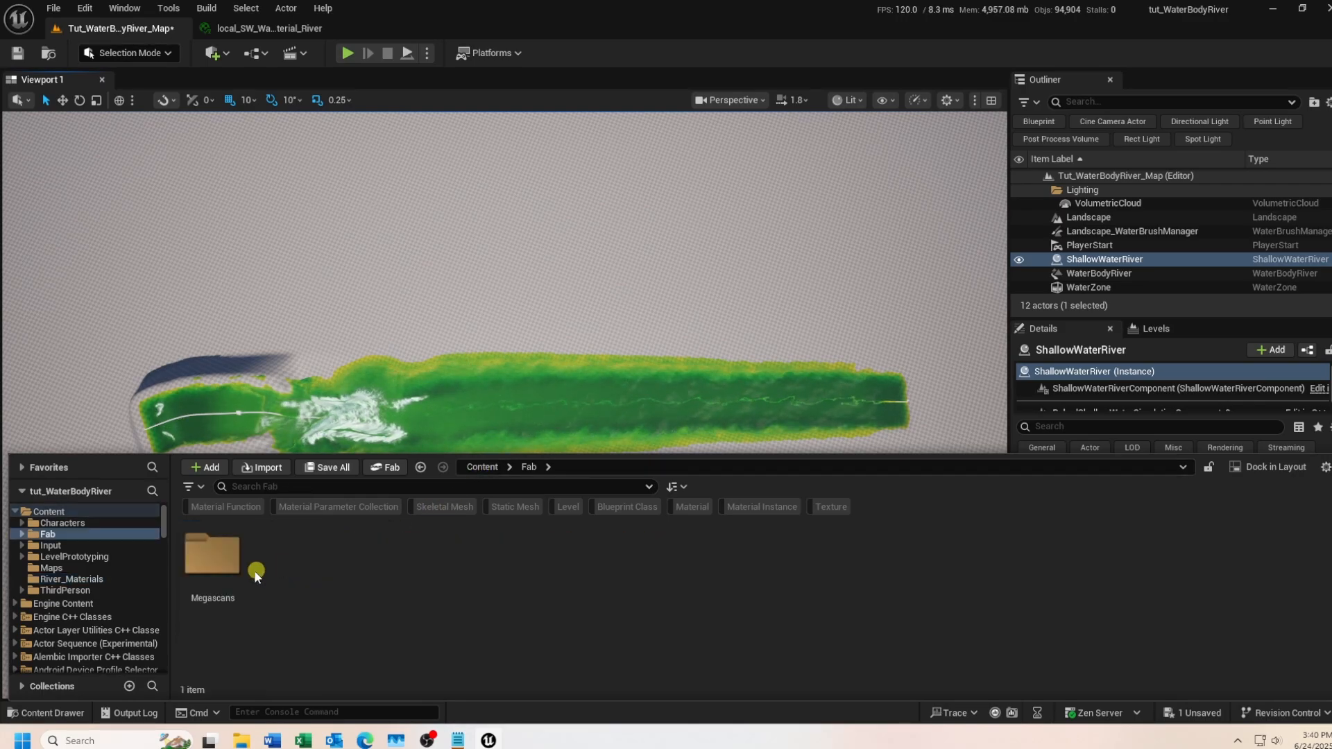
{"action": "left_click", "coordinate": [220, 559]}
{"action": "double_click", "coordinate": [219, 559]}
{"action": "double_click", "coordinate": [218, 557]}
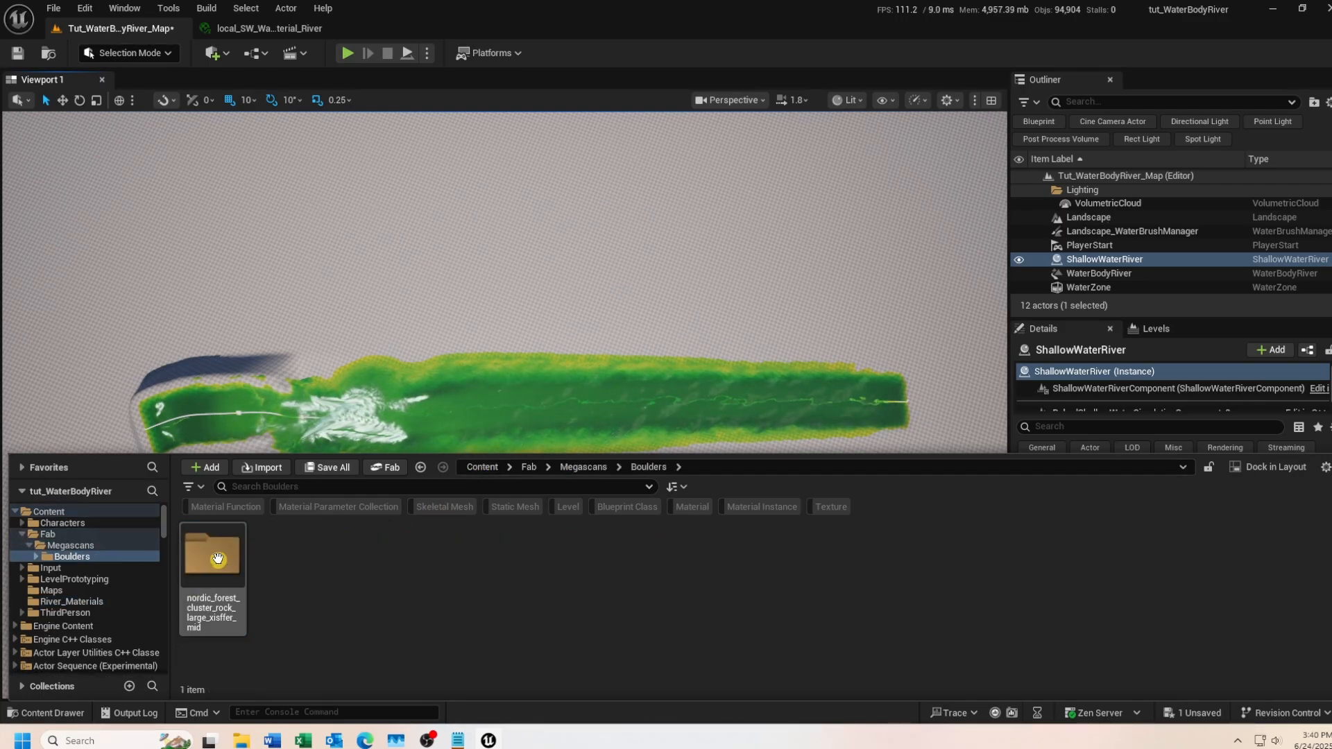
{"action": "double_click", "coordinate": [222, 593]}
{"action": "left_click", "coordinate": [282, 557]}
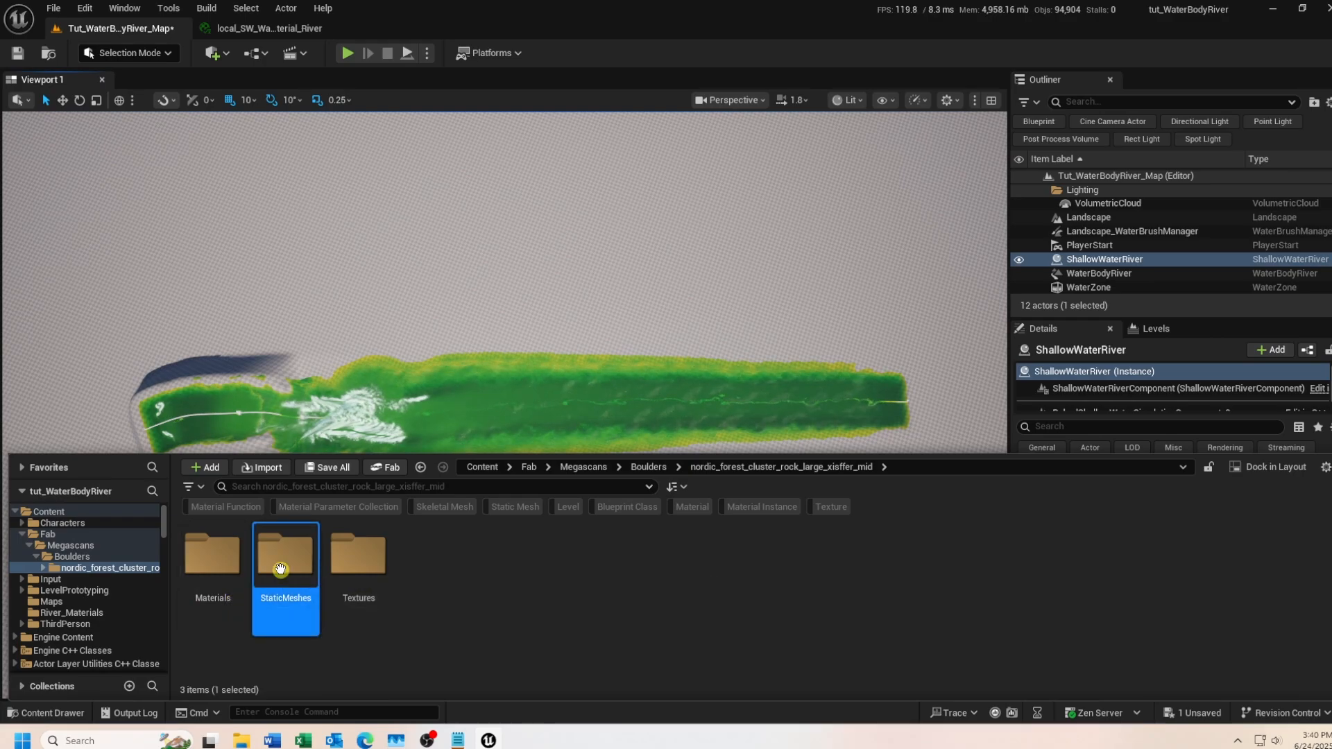
{"action": "double_click", "coordinate": [282, 558]}
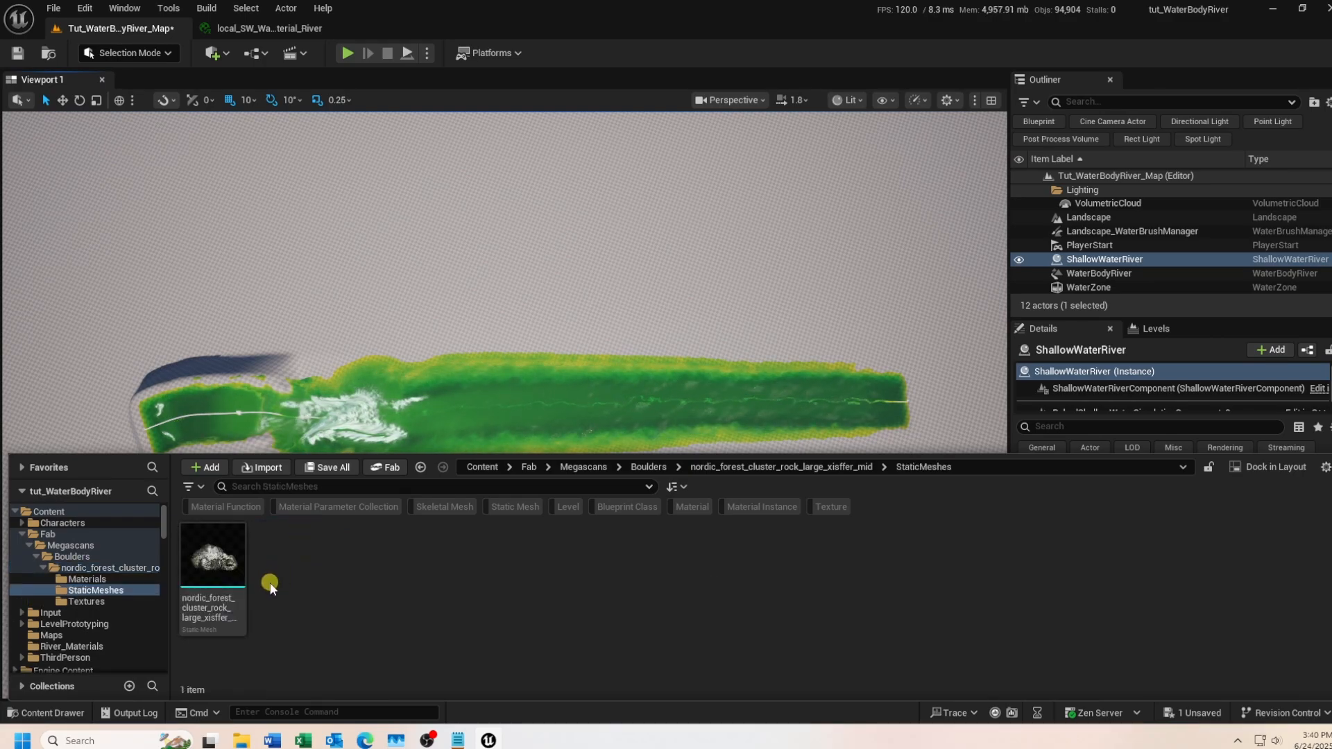
Place the nordic_forest_cluster_rock_large static mesh in the river and move it upstream to the foot of the waterfall.
{"action": "left_click_drag", "start_coordinate": [213, 558], "coordinate": [460, 393]}
{"action": "scroll", "coordinate": [417, 479], "scroll_direction": "up", "scroll_amount": 8}
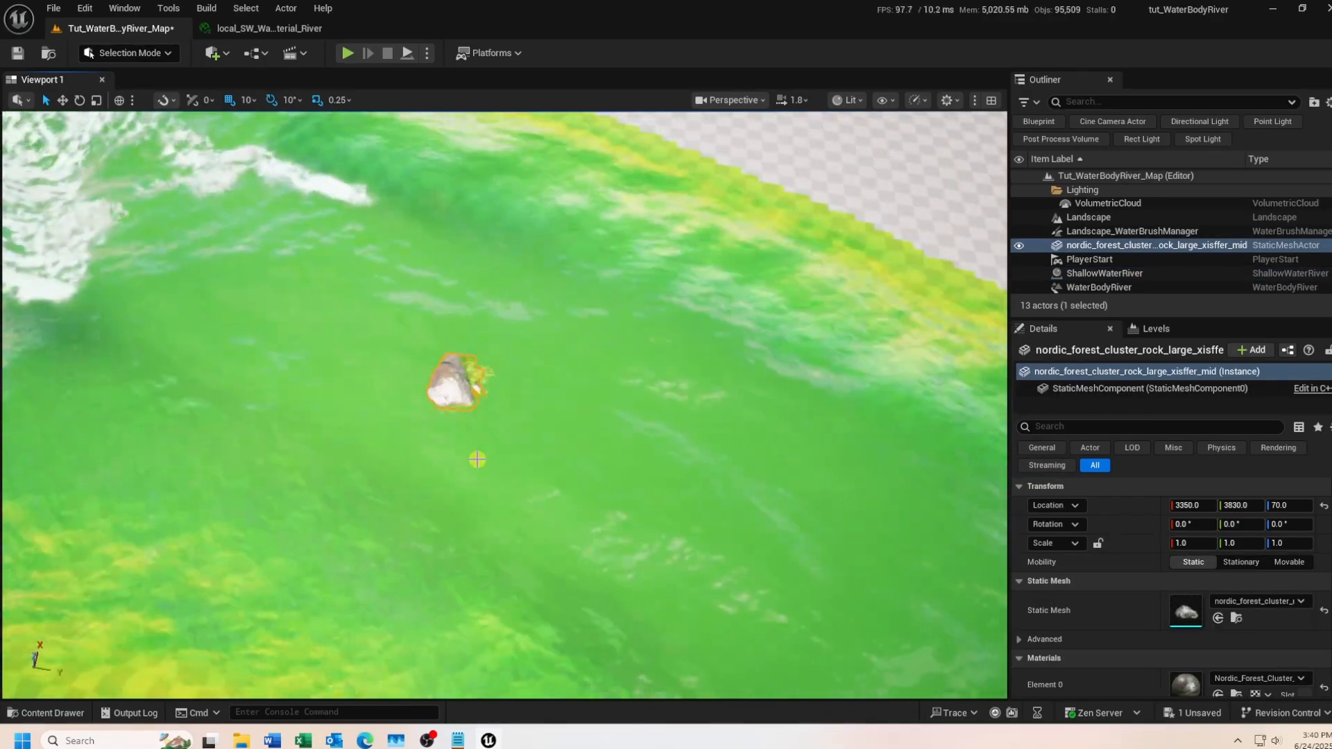
{"action": "right_click_drag", "start_coordinate": [477, 458], "coordinate": [484, 411]}
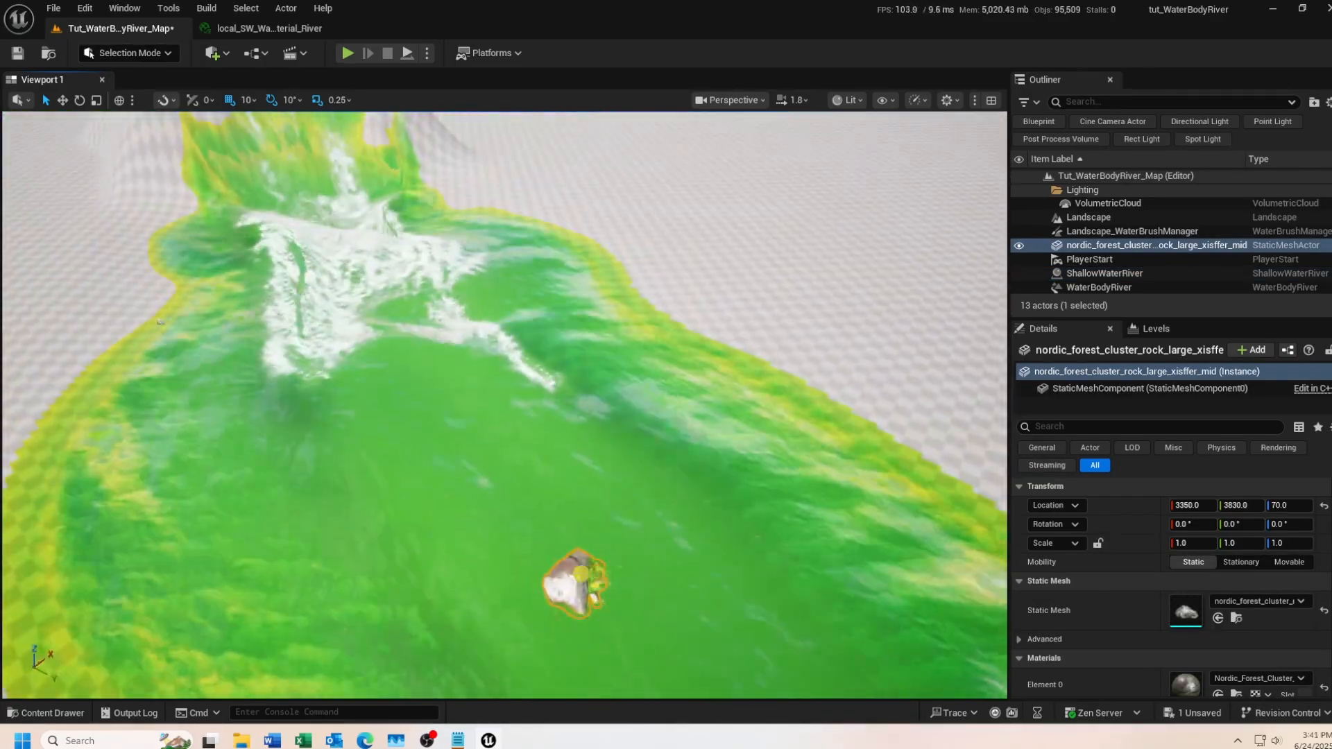
{"action": "left_click", "coordinate": [61, 100]}
{"action": "left_click_drag", "start_coordinate": [575, 586], "coordinate": [448, 257]}
Duplicate the 4.25-scale boulder slightly downstream, rotated -40° about Z, and store an angled view of the river as bookmark 1.
{"action": "key", "text": "w"}
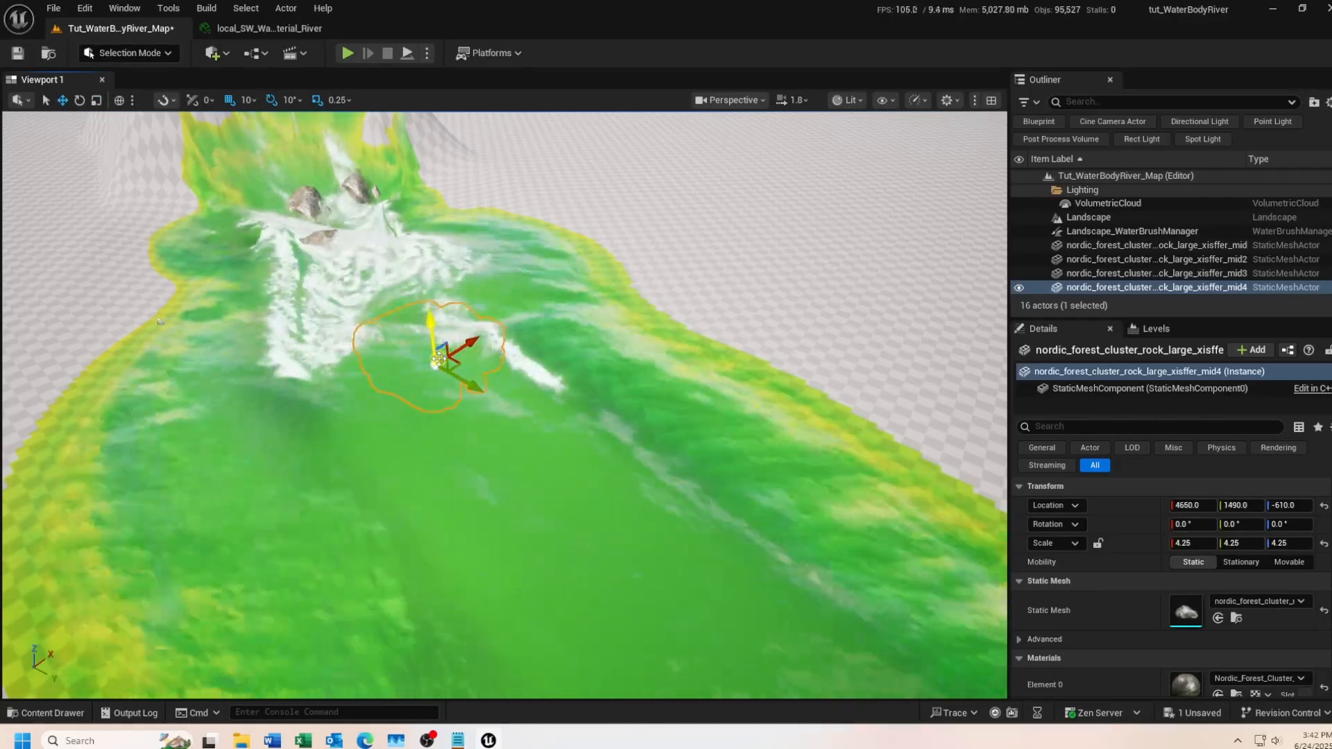
{"action": "left_click_drag", "start_coordinate": [474, 324], "coordinate": [422, 350], "text": "alt"}
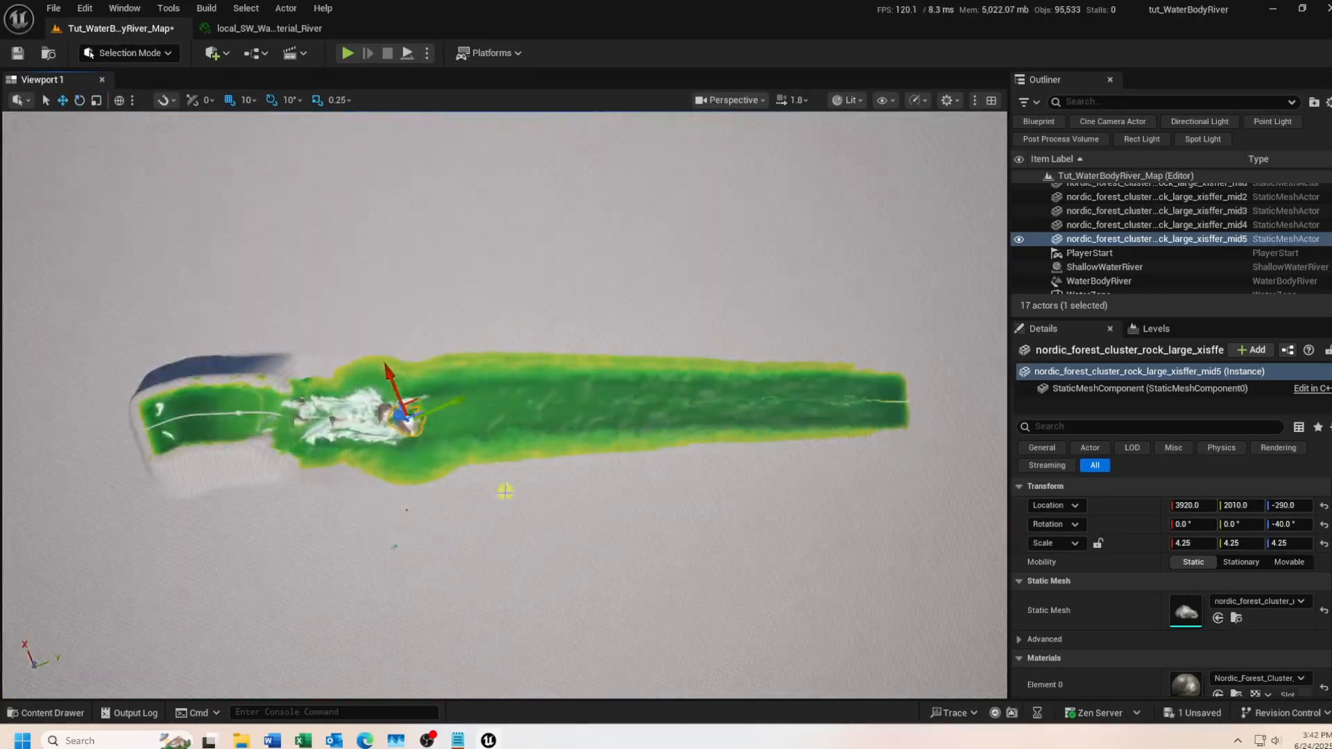
{"action": "right_click_drag", "start_coordinate": [506, 494], "coordinate": [381, 475]}
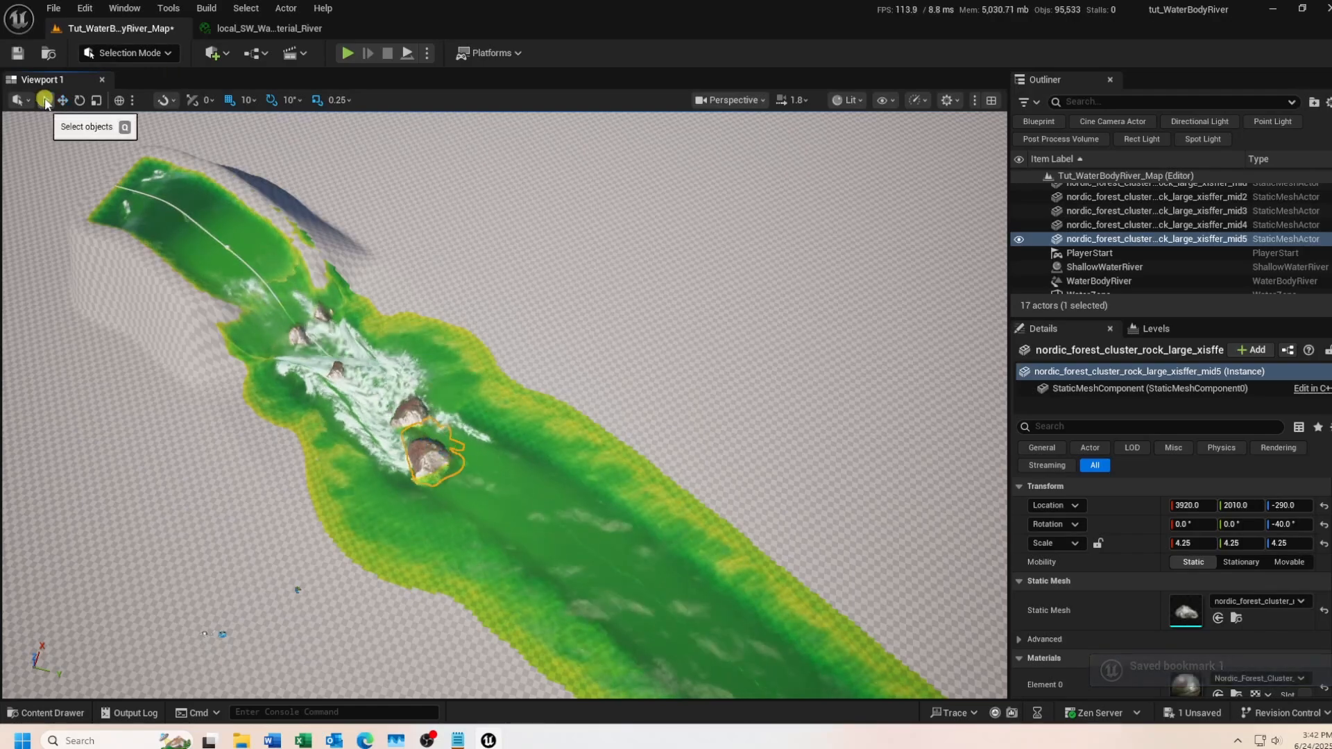
{"action": "key", "text": "Escape"}
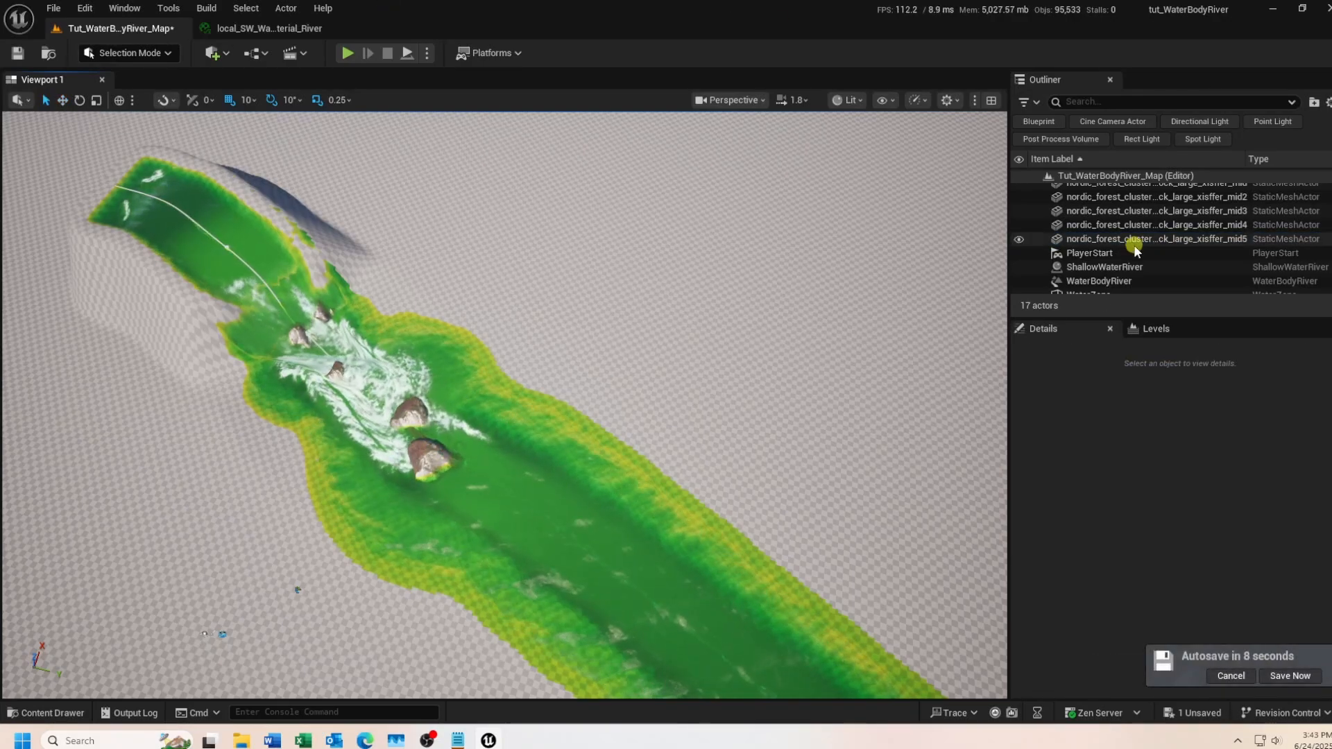
Add the actor tag BottomContour to all five boulders at once.
{"action": "scroll", "coordinate": [1152, 256], "scroll_direction": "up", "scroll_amount": 3}
{"action": "scroll", "coordinate": [1152, 257], "scroll_direction": "down", "scroll_amount": 1}
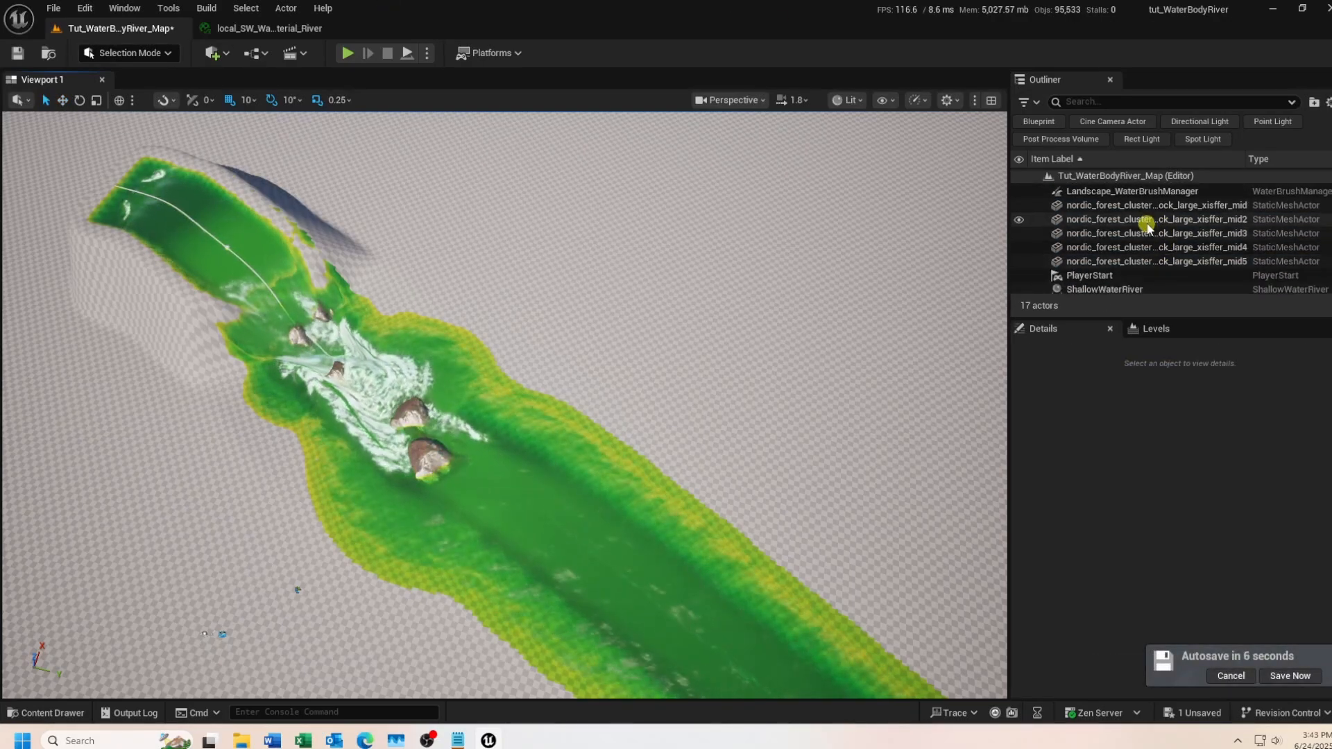
{"action": "left_click", "coordinate": [1144, 205]}
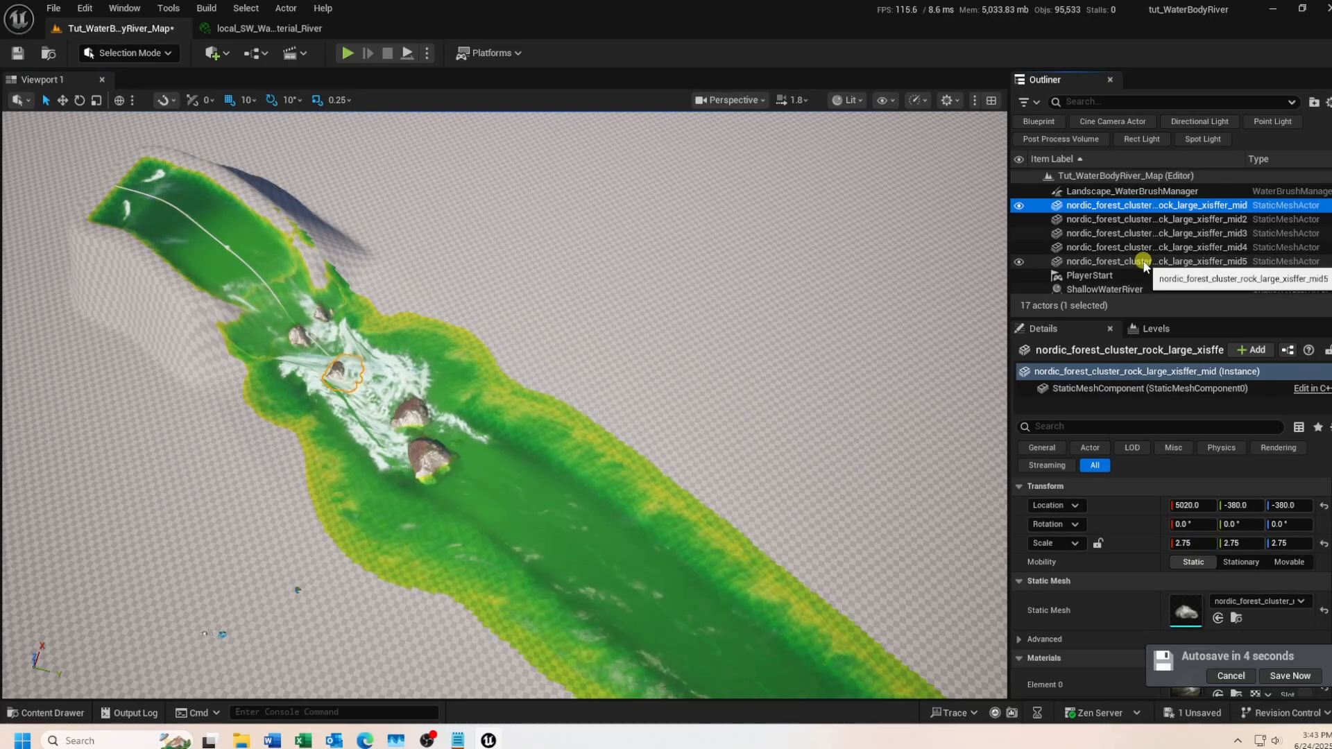
{"action": "left_click", "coordinate": [1143, 262], "text": "shift"}
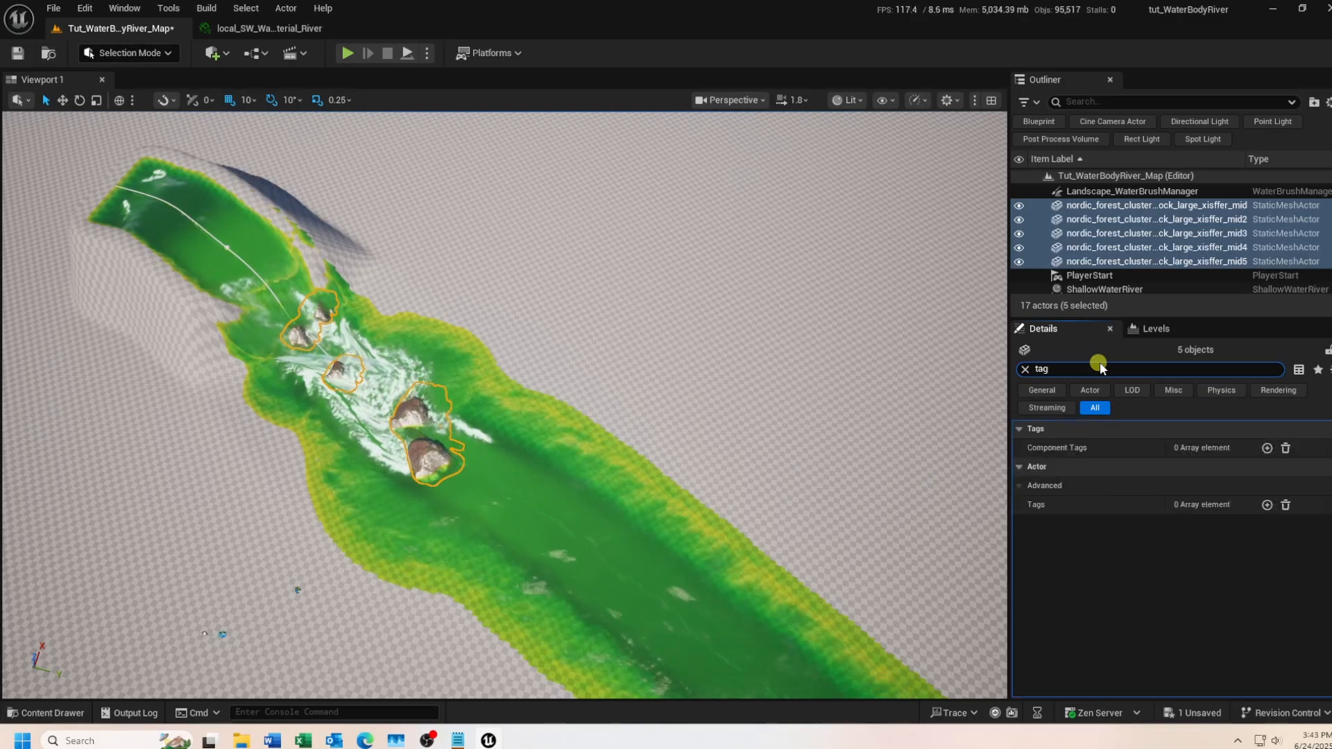
{"action": "left_click", "coordinate": [1268, 505]}
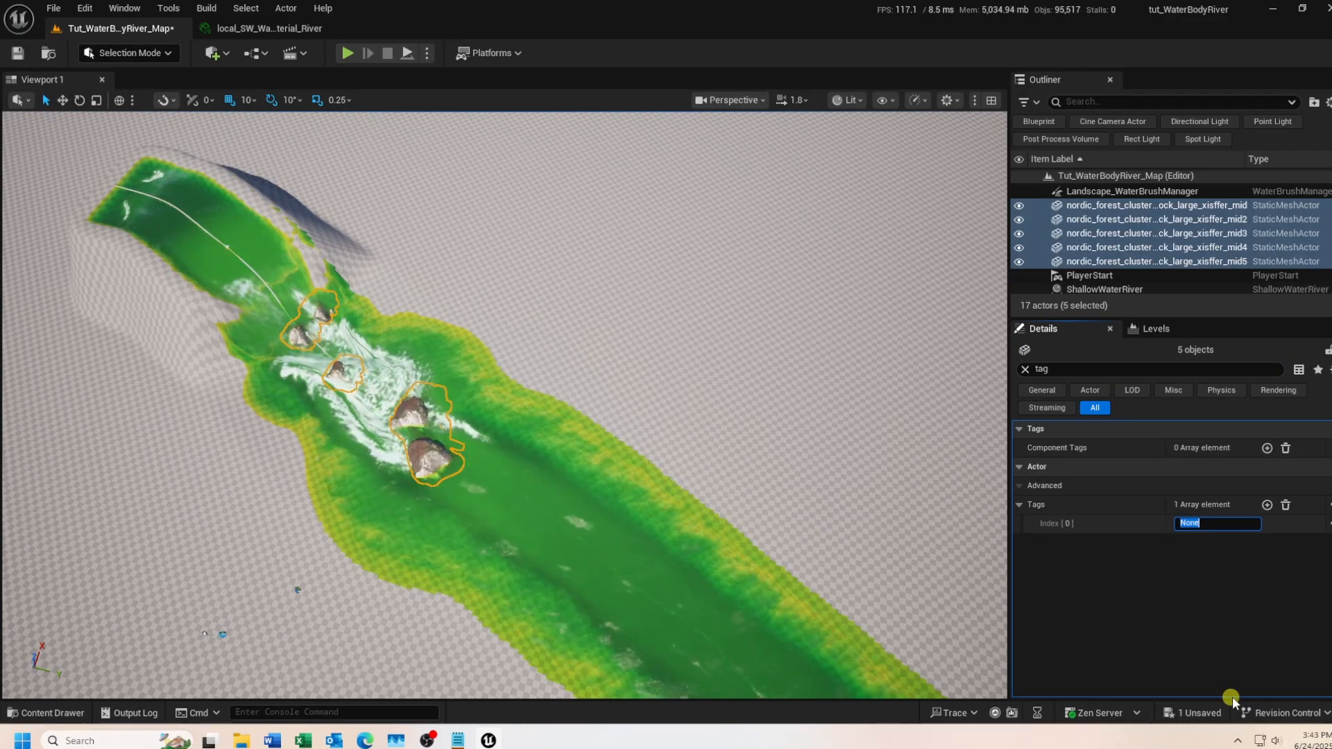
{"action": "type", "text": "BottomC"}
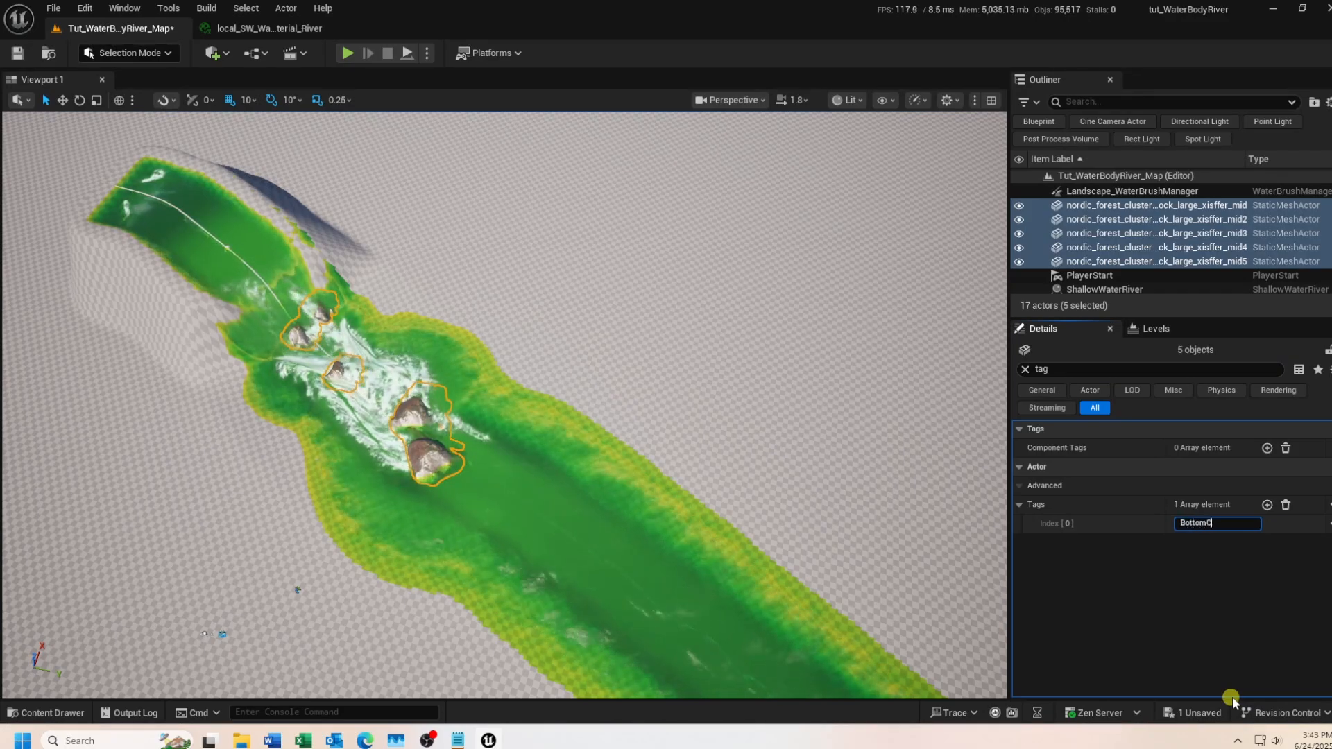
{"action": "type", "text": "ontour"}
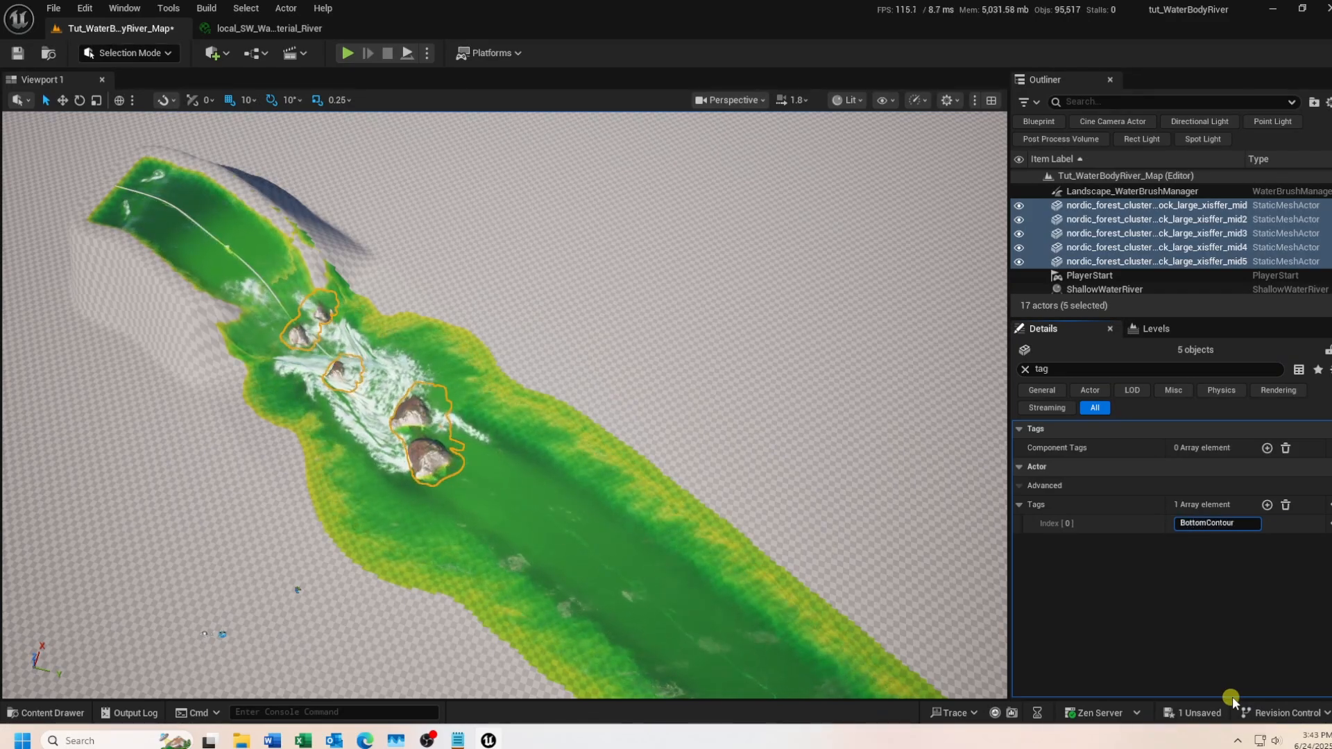
{"action": "key", "text": "Return"}
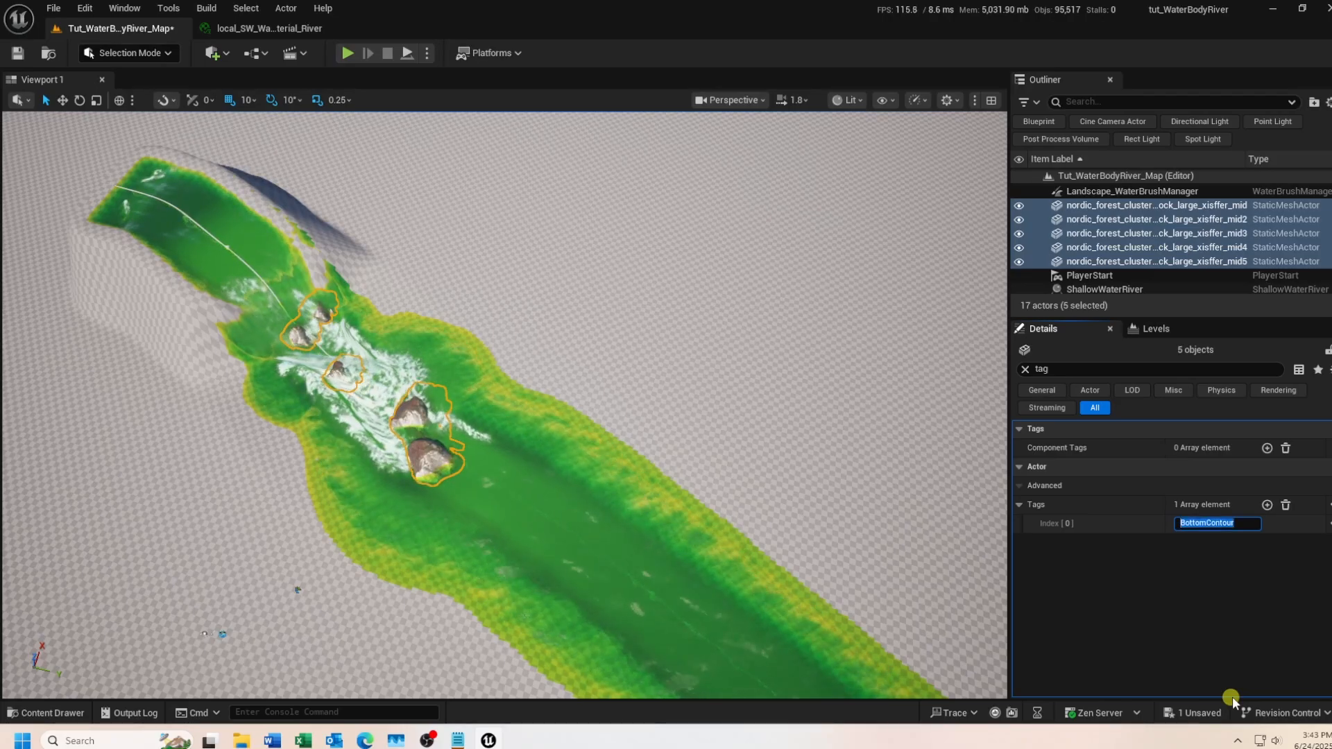
{"action": "key", "text": "Right"}
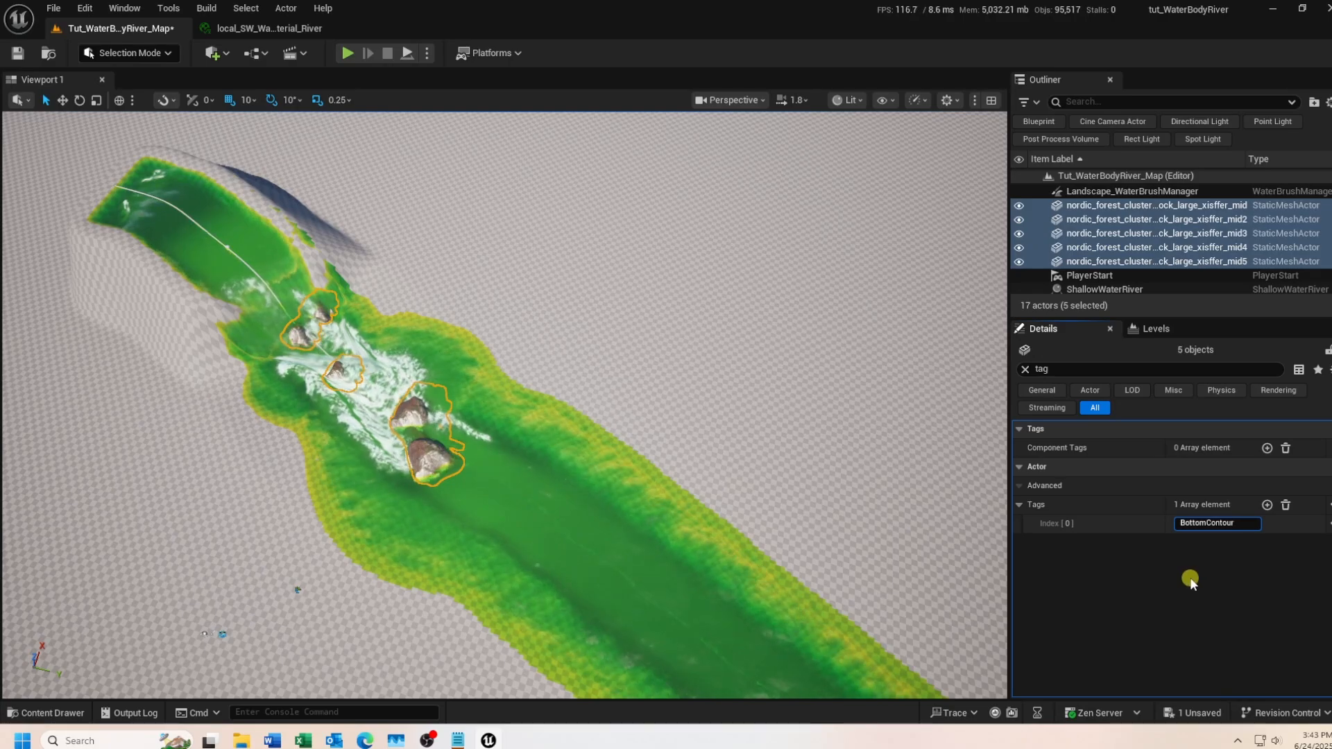
{"action": "left_click", "coordinate": [1026, 369]}
Add a Bottom Contour Tags entry named BottomContour to the ShallowWaterRiver's collision settings.
{"action": "left_click", "coordinate": [1102, 290]}
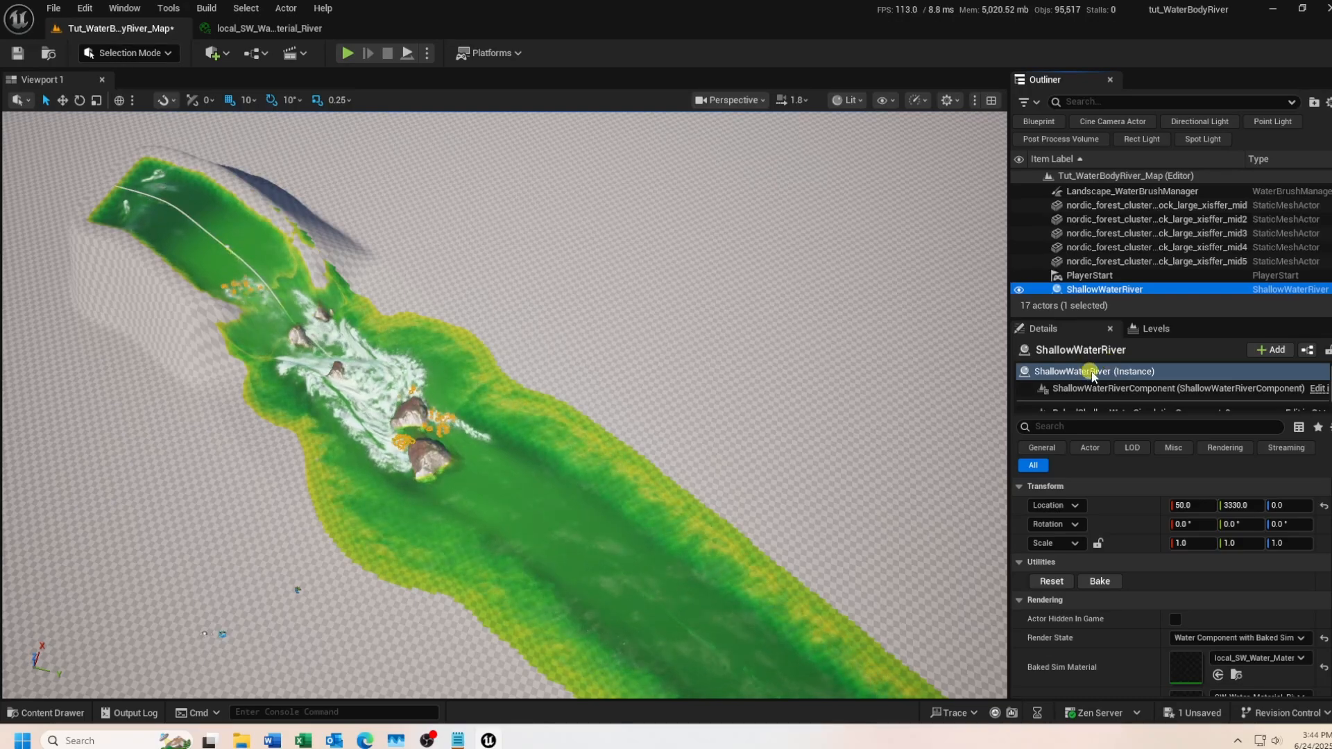
{"action": "scroll", "coordinate": [1131, 569], "scroll_direction": "down", "scroll_amount": 4}
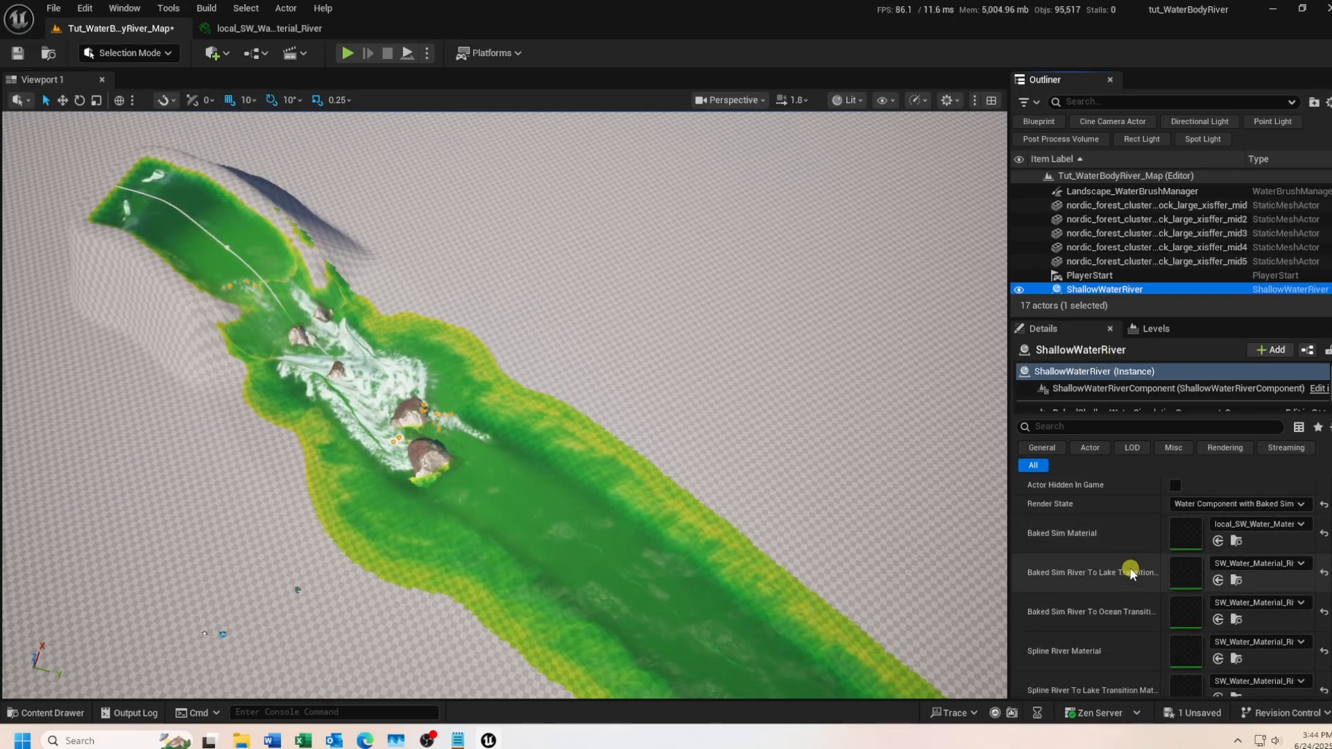
{"action": "scroll", "coordinate": [1131, 570], "scroll_direction": "down", "scroll_amount": 5}
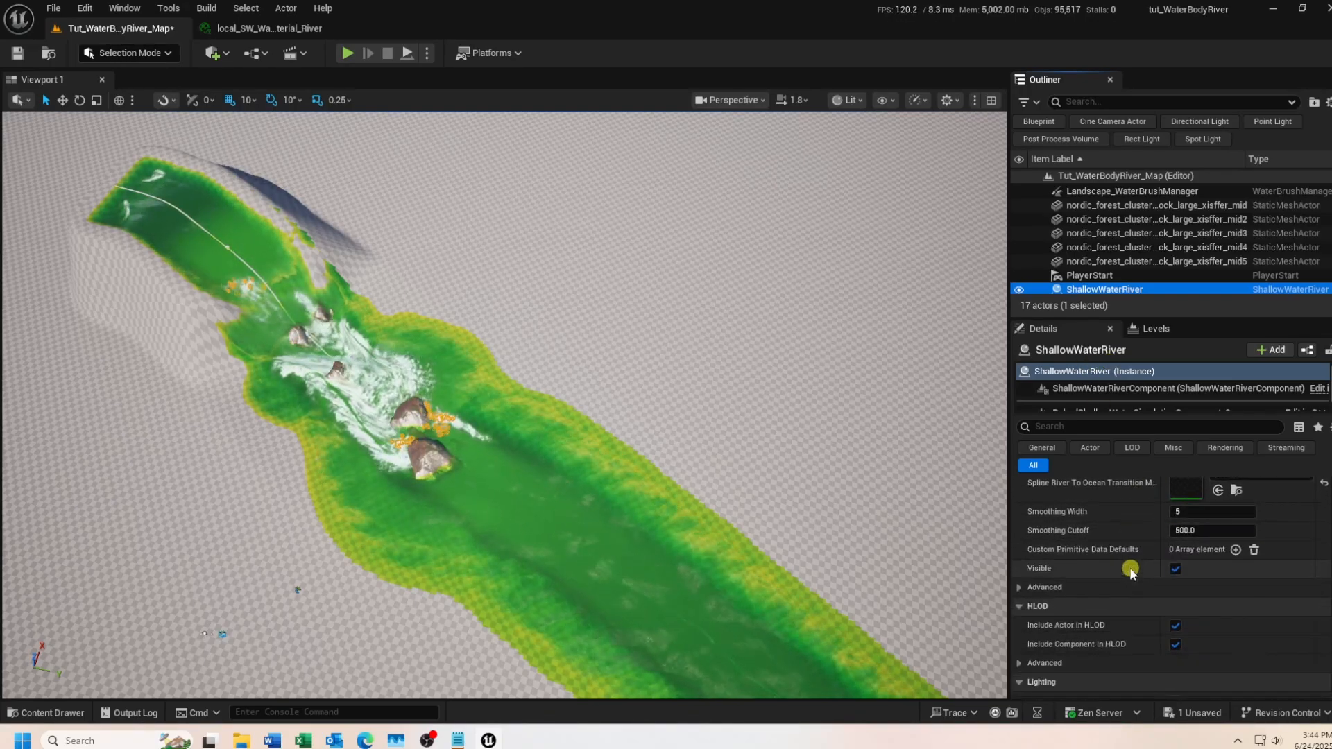
{"action": "scroll", "coordinate": [1130, 570], "scroll_direction": "down", "scroll_amount": 5}
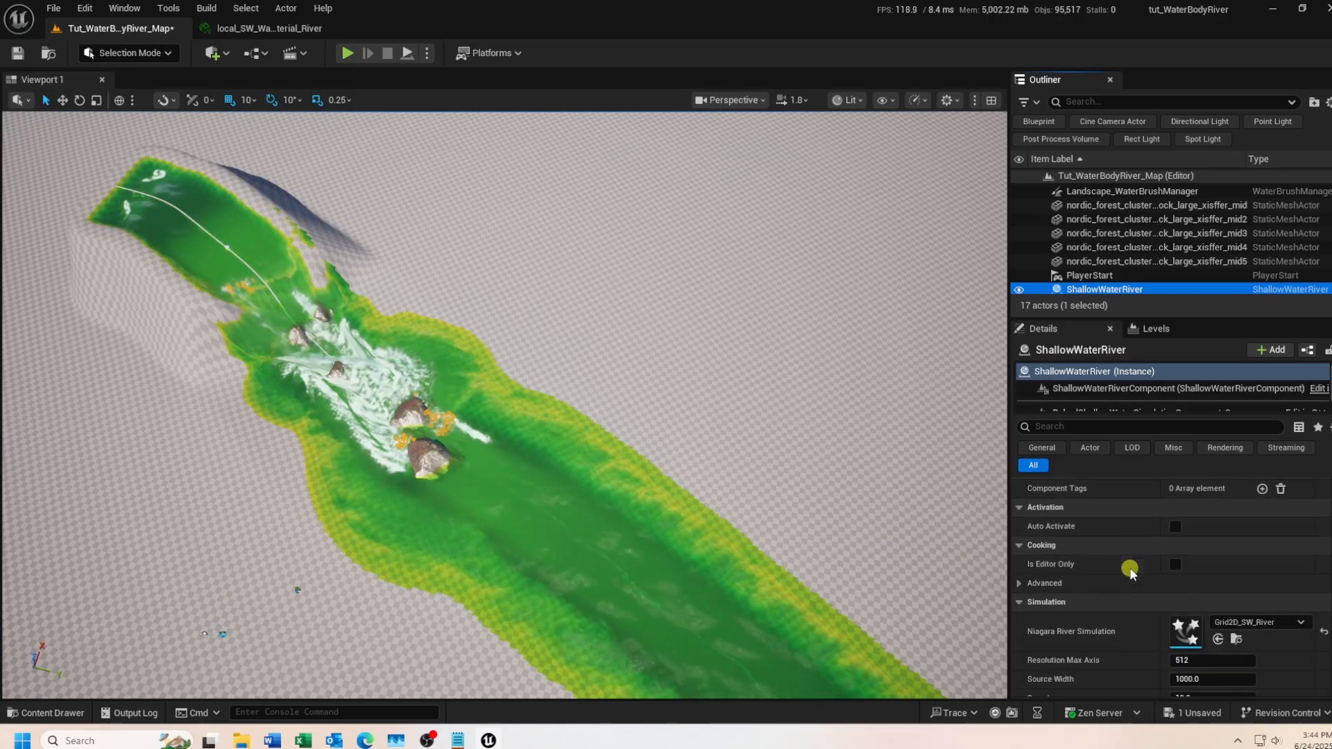
{"action": "scroll", "coordinate": [1130, 570], "scroll_direction": "down", "scroll_amount": 5}
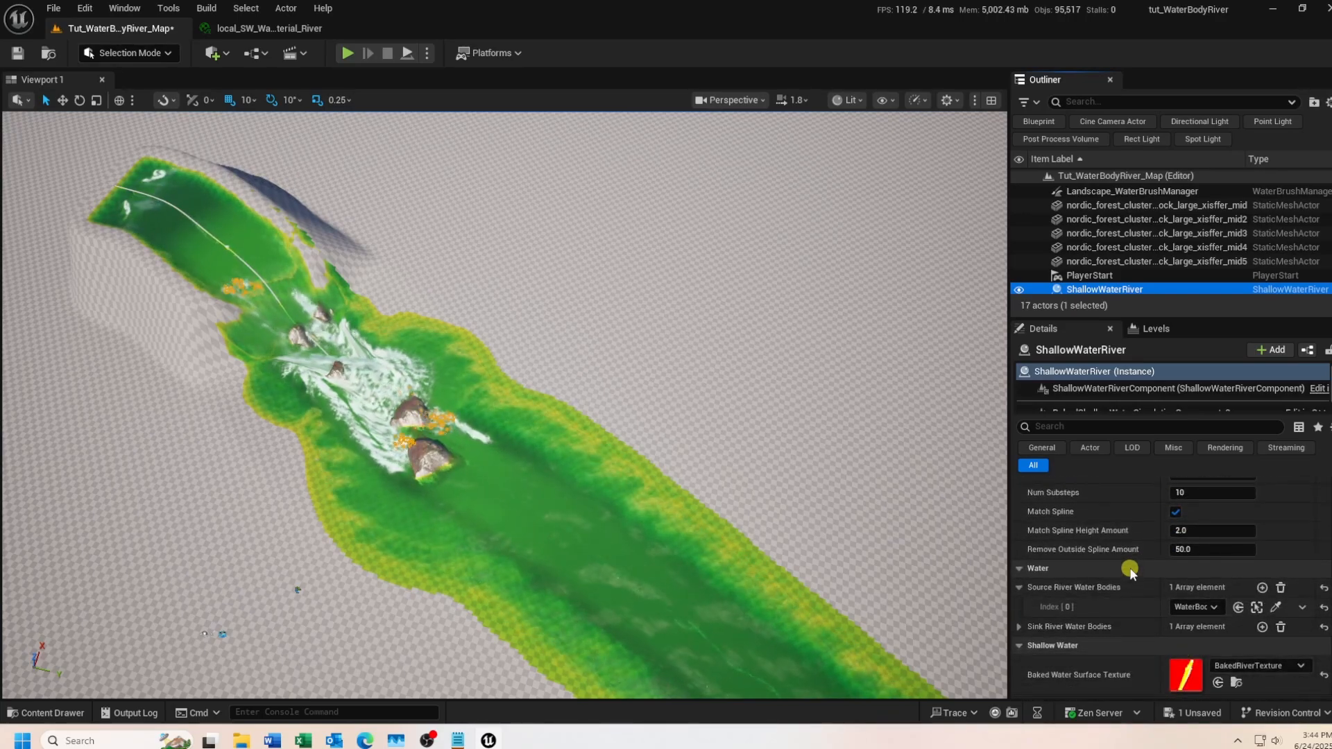
{"action": "scroll", "coordinate": [1129, 570], "scroll_direction": "down", "scroll_amount": 5}
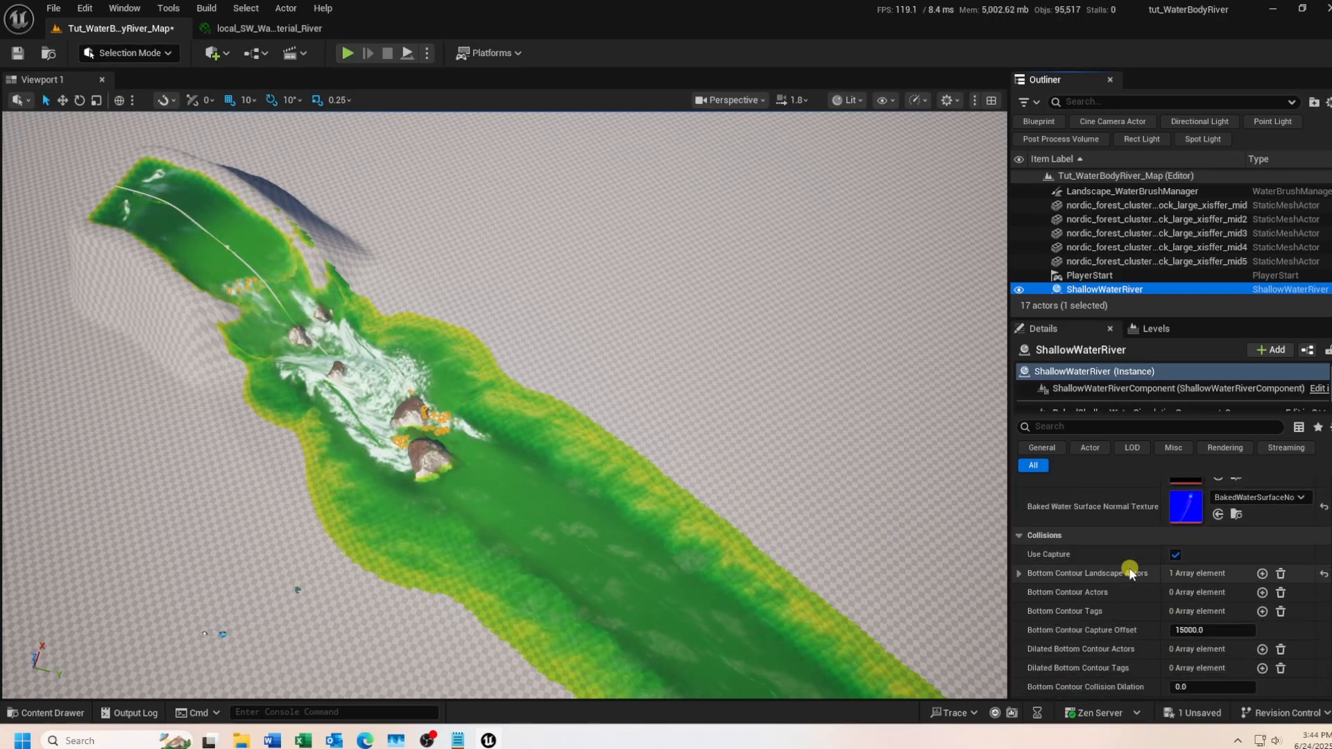
{"action": "scroll", "coordinate": [1130, 573], "scroll_direction": "down", "scroll_amount": 1}
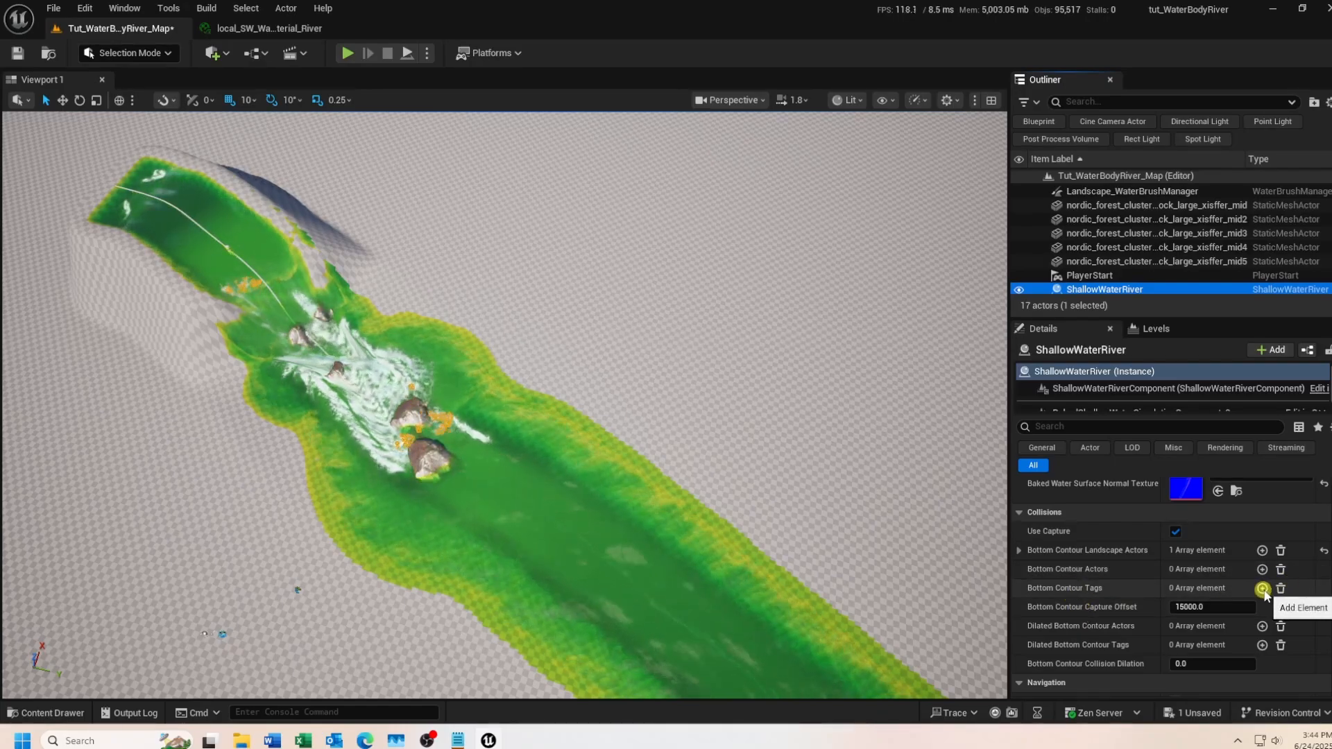
{"action": "left_click", "coordinate": [1262, 589]}
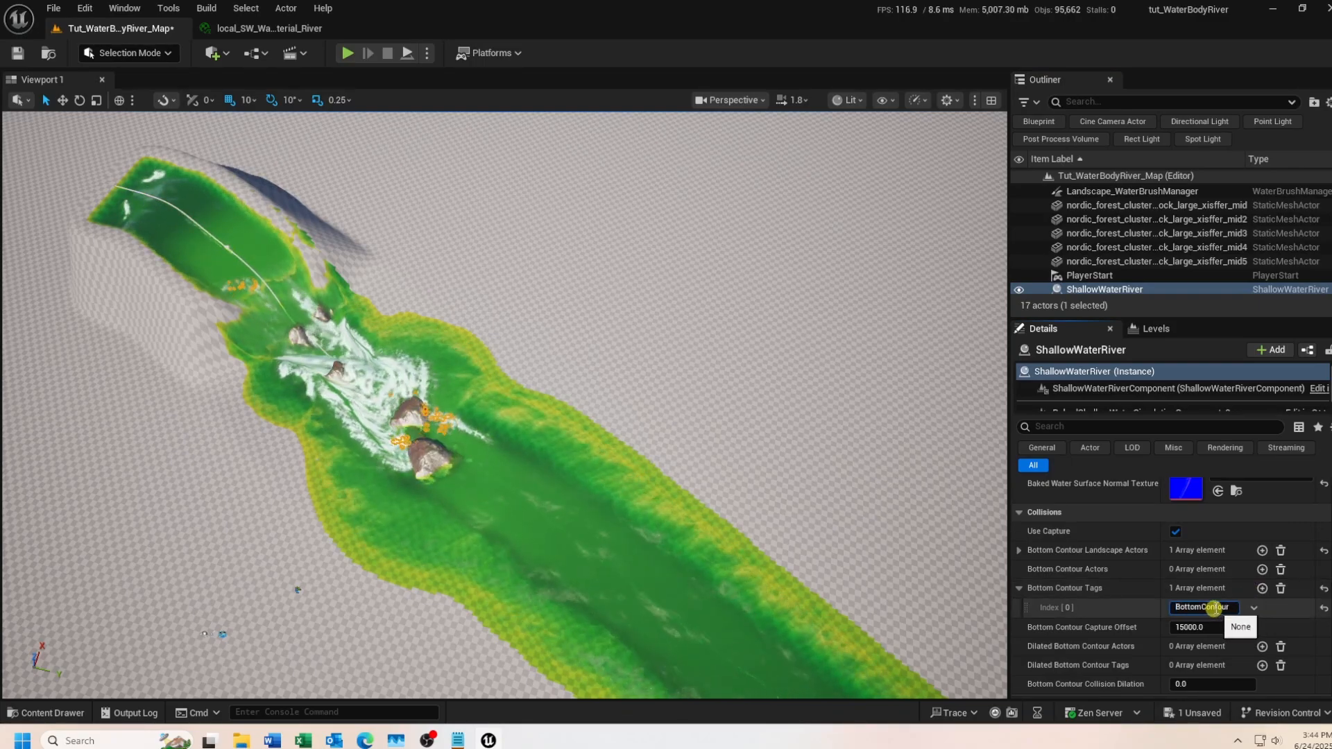
{"action": "key", "text": "Return"}
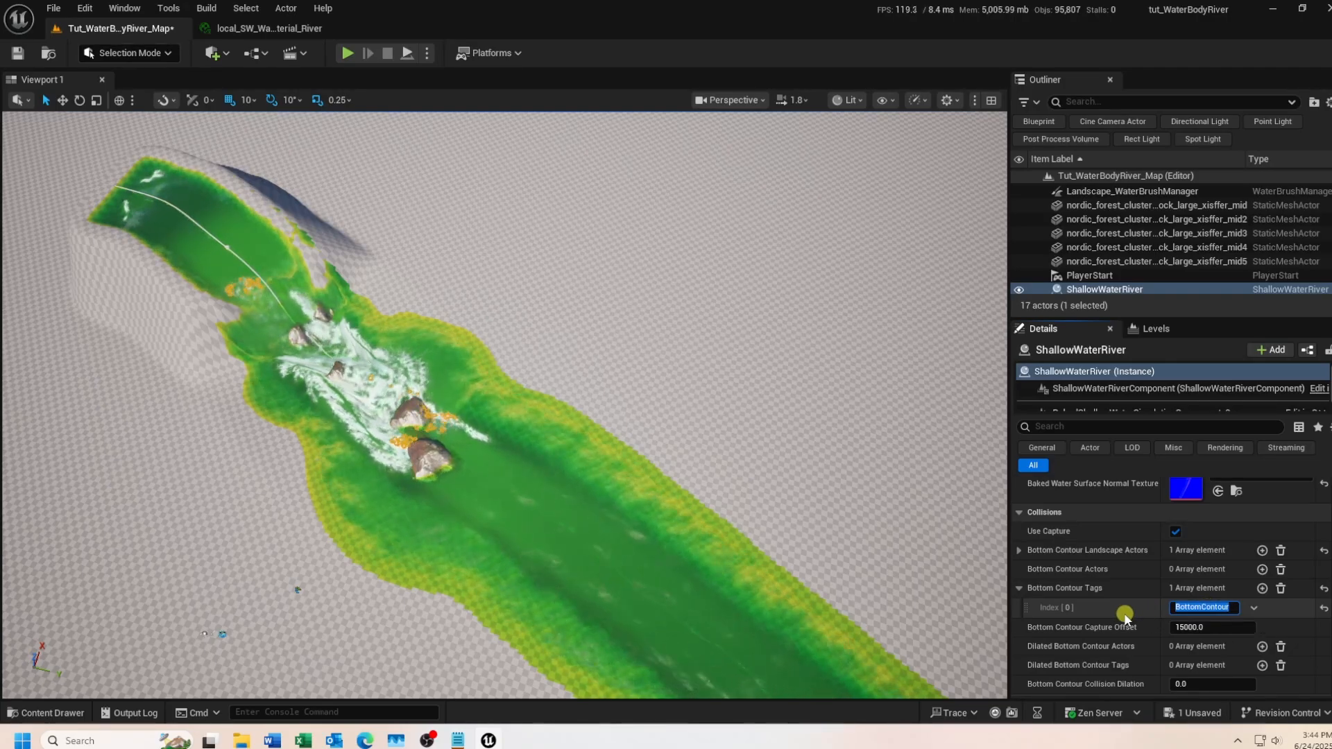
Reset and bake the ShallowWaterRiver with the tagged boulders, and set its Render State to Water Component with Baked Sim.
{"action": "scroll", "coordinate": [1145, 618], "scroll_direction": "up", "scroll_amount": 5}
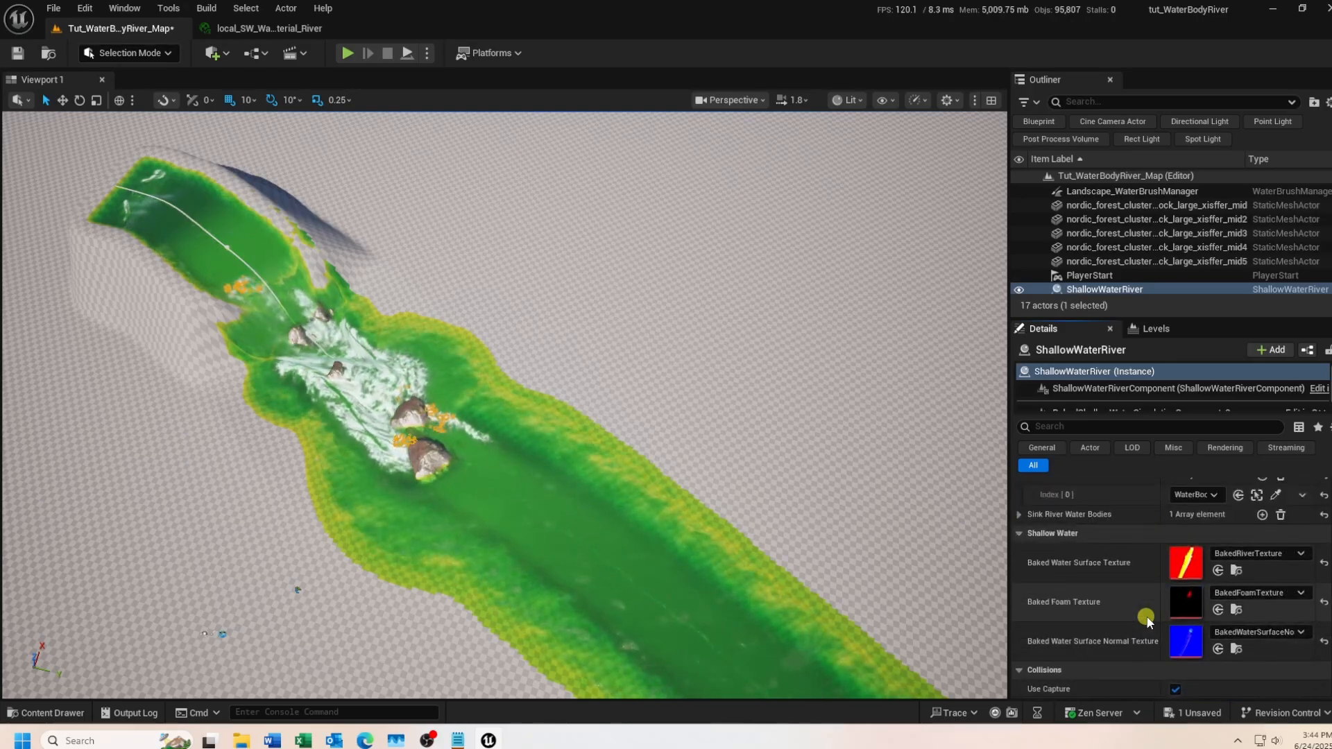
{"action": "scroll", "coordinate": [1146, 620], "scroll_direction": "up", "scroll_amount": 10}
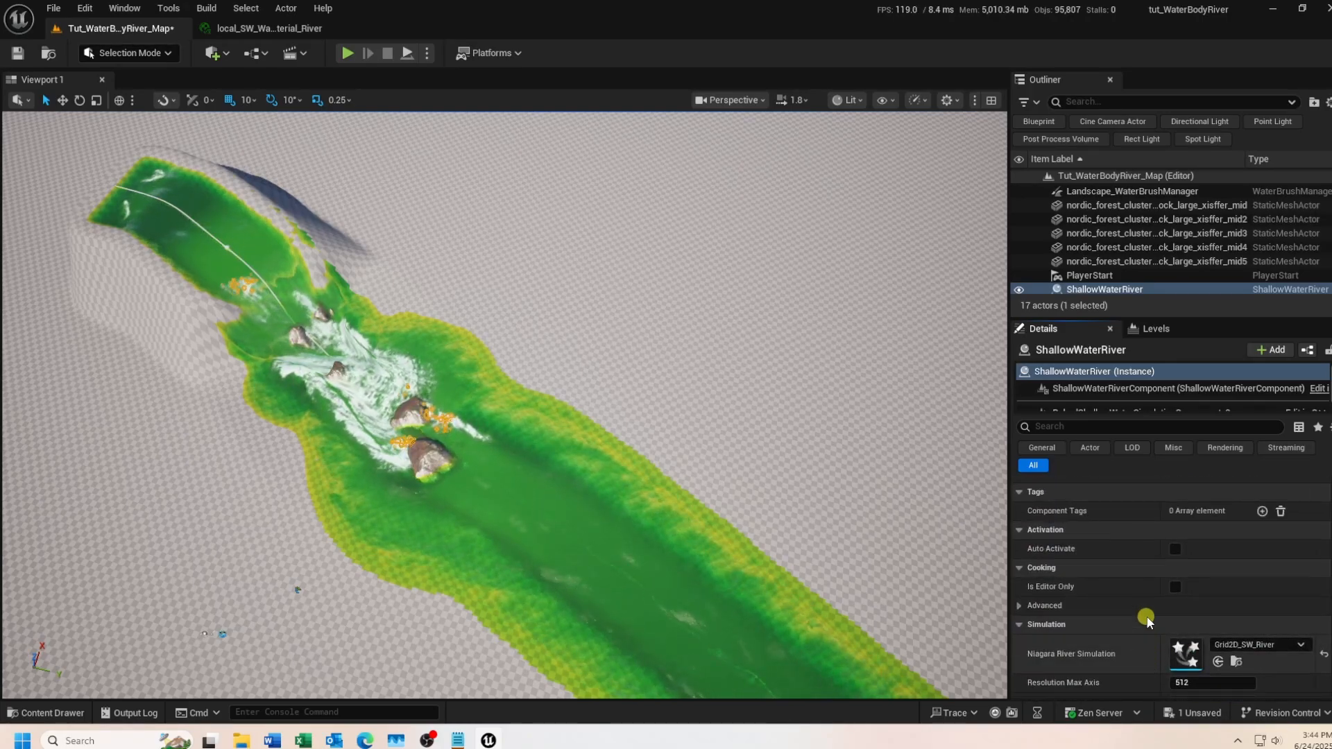
{"action": "scroll", "coordinate": [1146, 620], "scroll_direction": "up", "scroll_amount": 10}
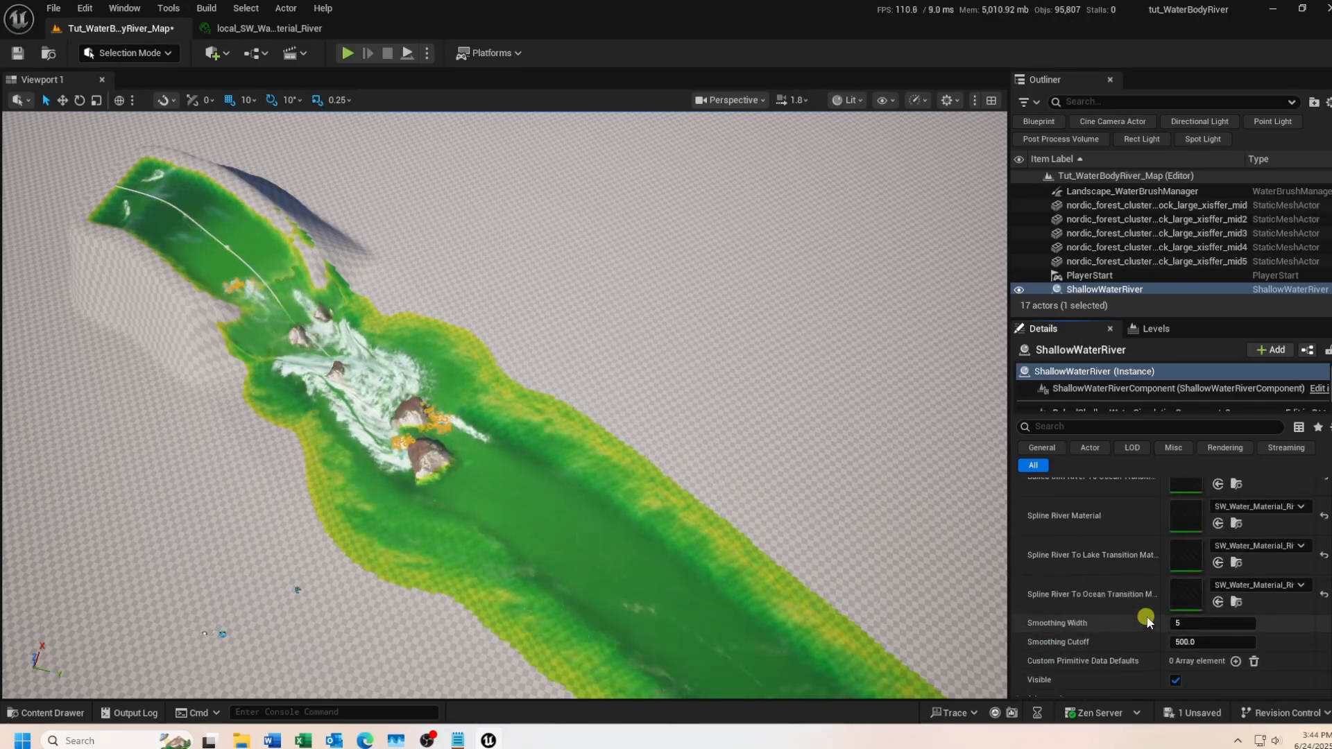
{"action": "scroll", "coordinate": [1146, 620], "scroll_direction": "up", "scroll_amount": 3}
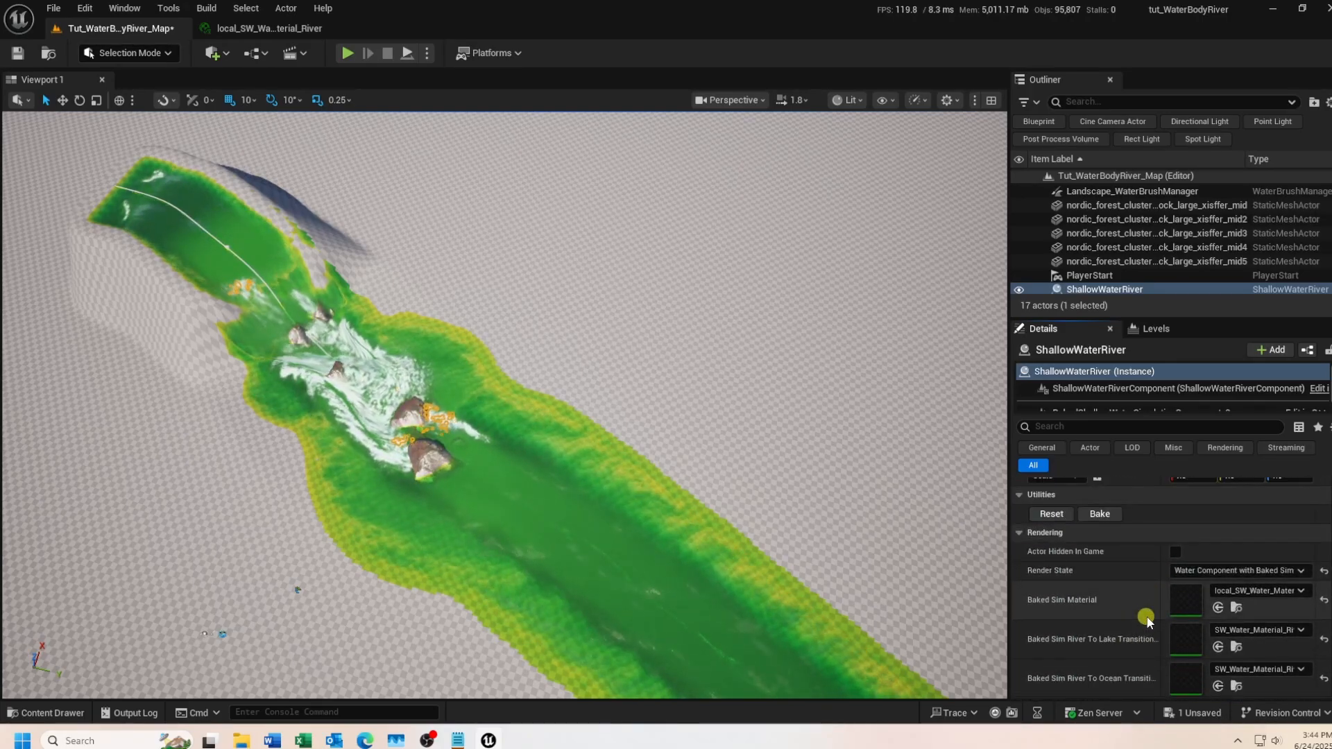
{"action": "left_click", "coordinate": [1051, 515]}
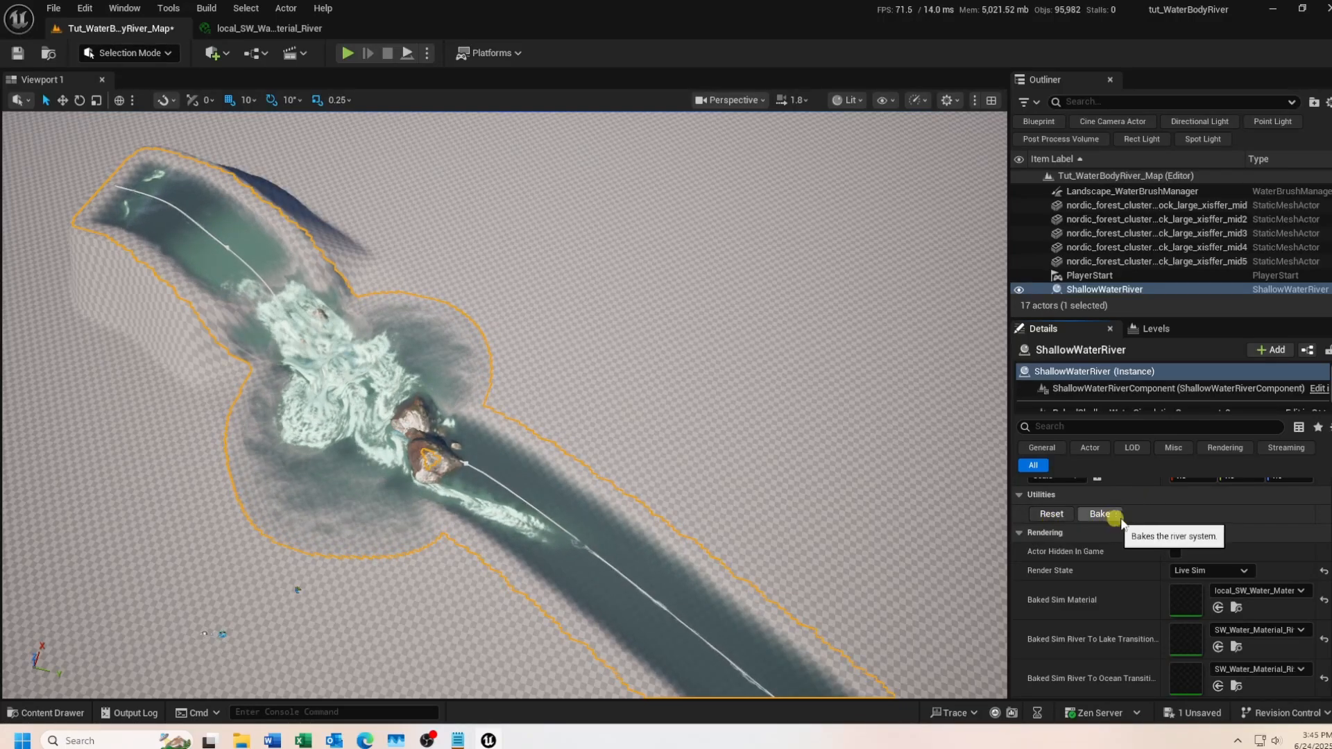
{"action": "left_click", "coordinate": [1243, 571]}
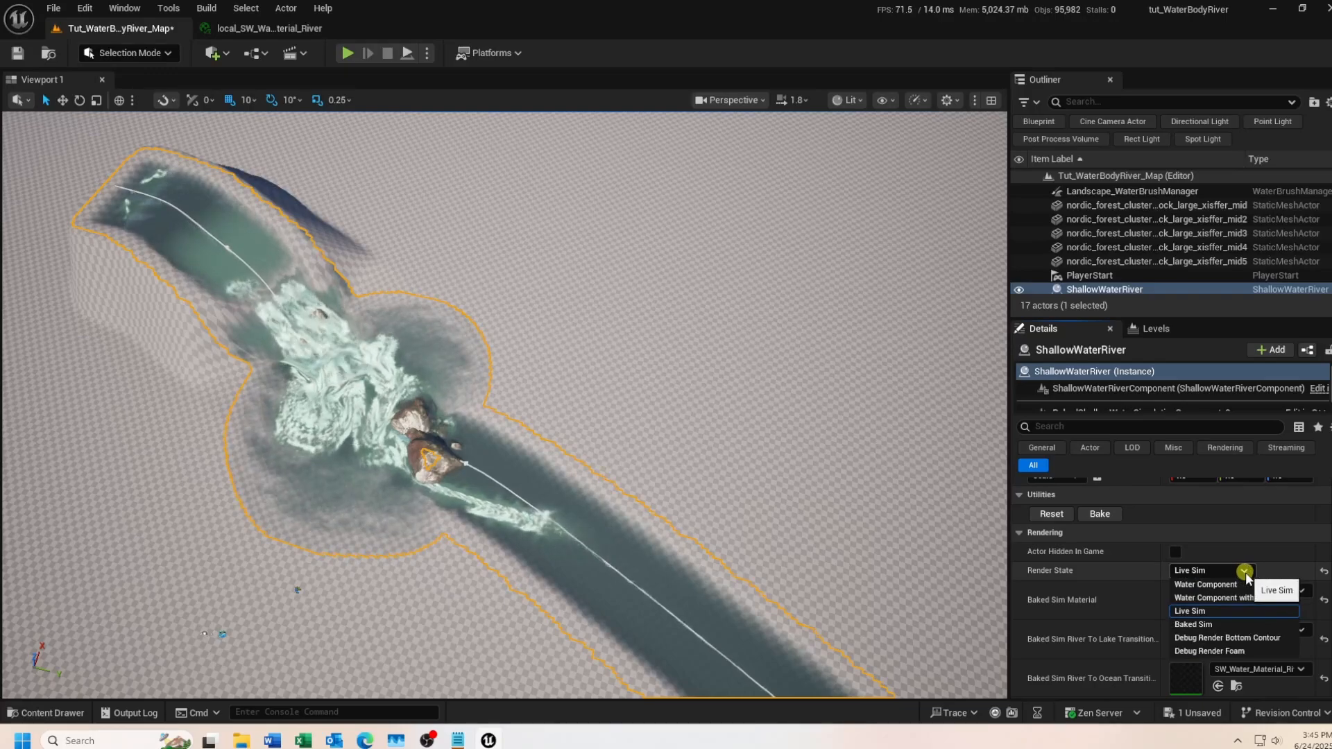
{"action": "left_click", "coordinate": [1252, 597]}
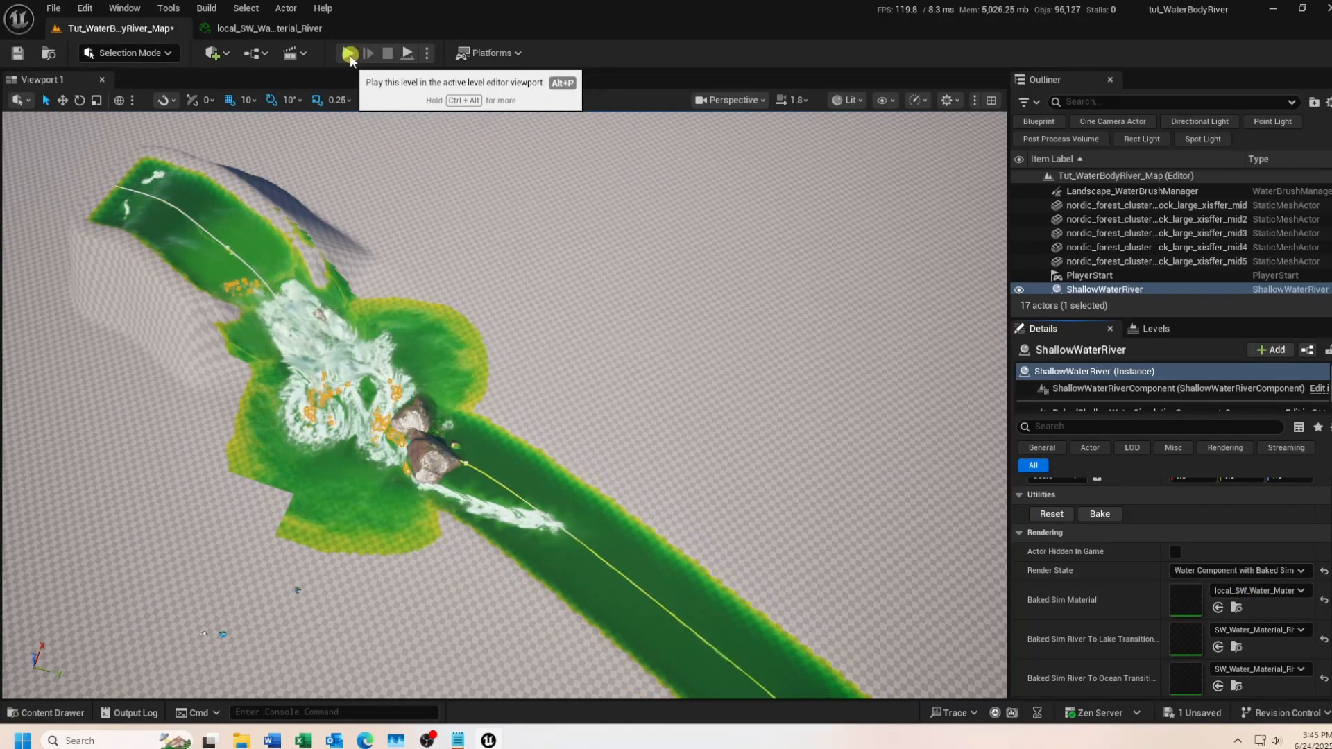
Play the level and walk the character through the river to examine how the baked water behaves around the boulders.
{"action": "left_click", "coordinate": [350, 54]}
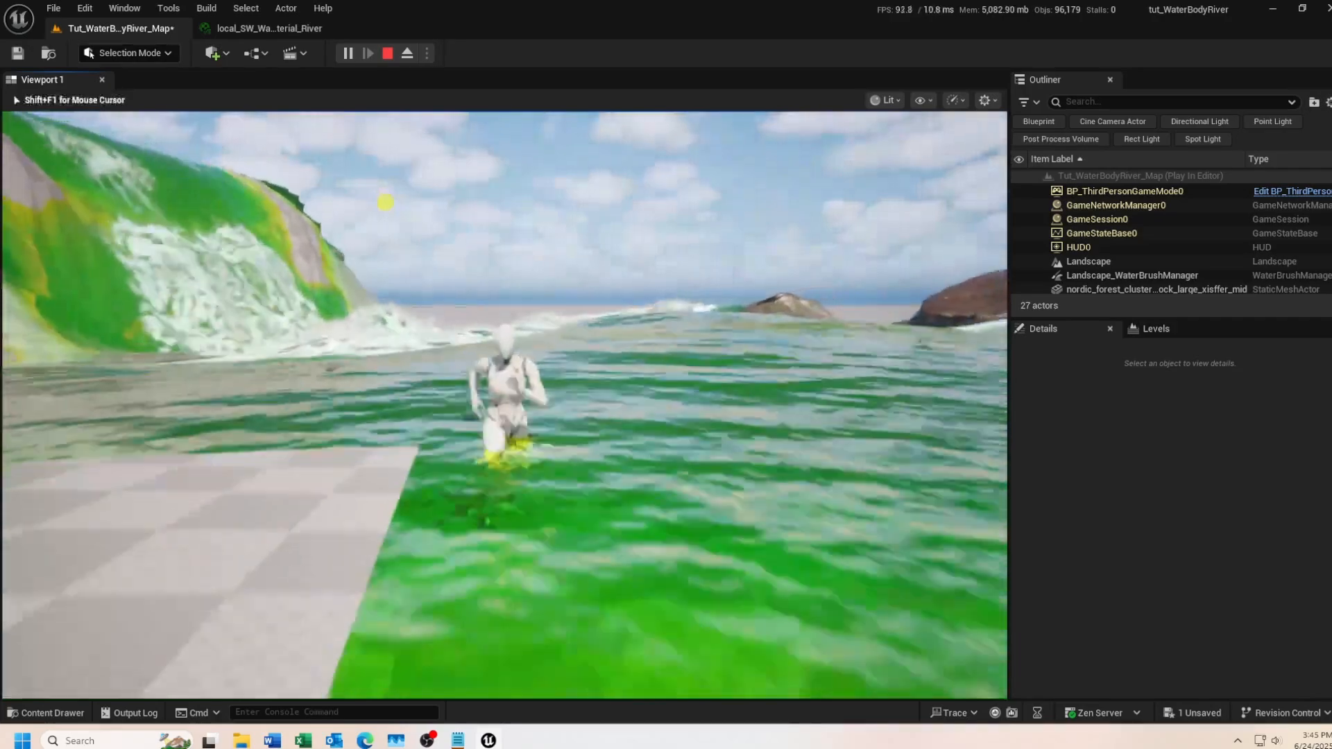
{"action": "key", "text": "s"}
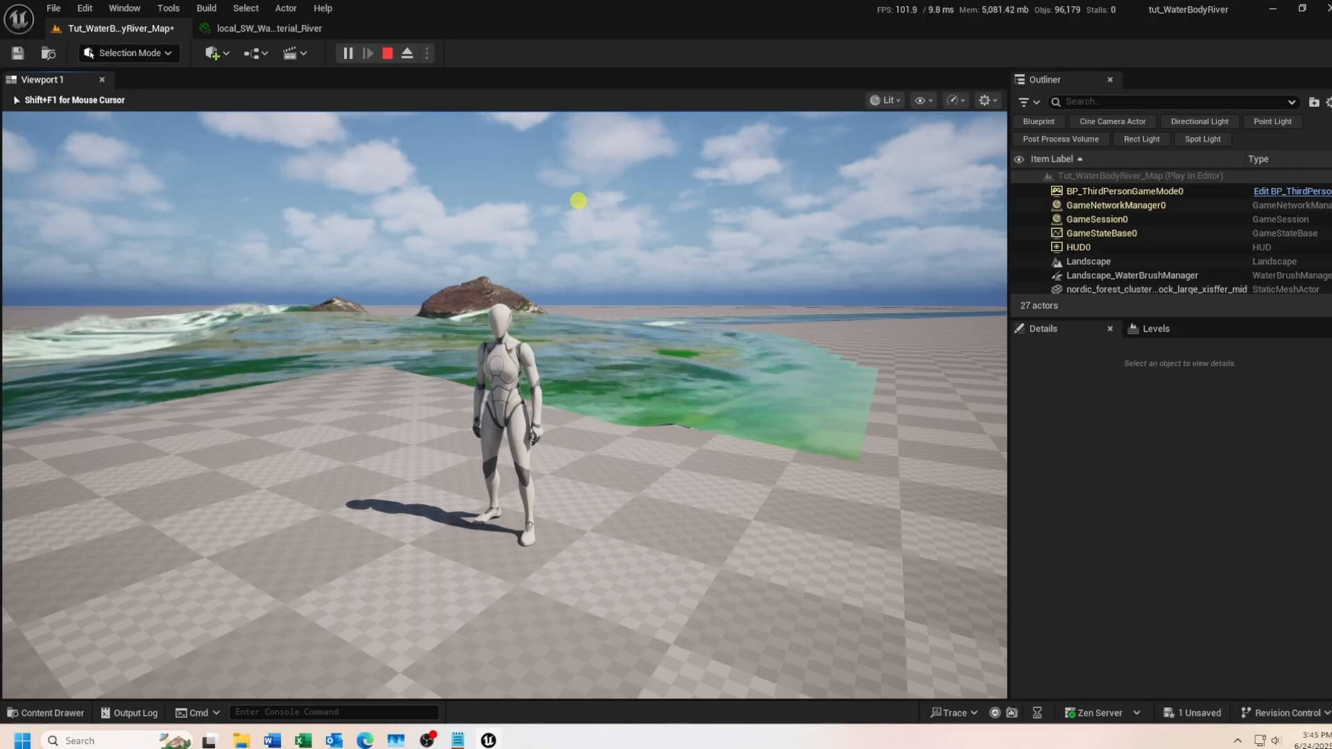
{"action": "key", "text": "w"}
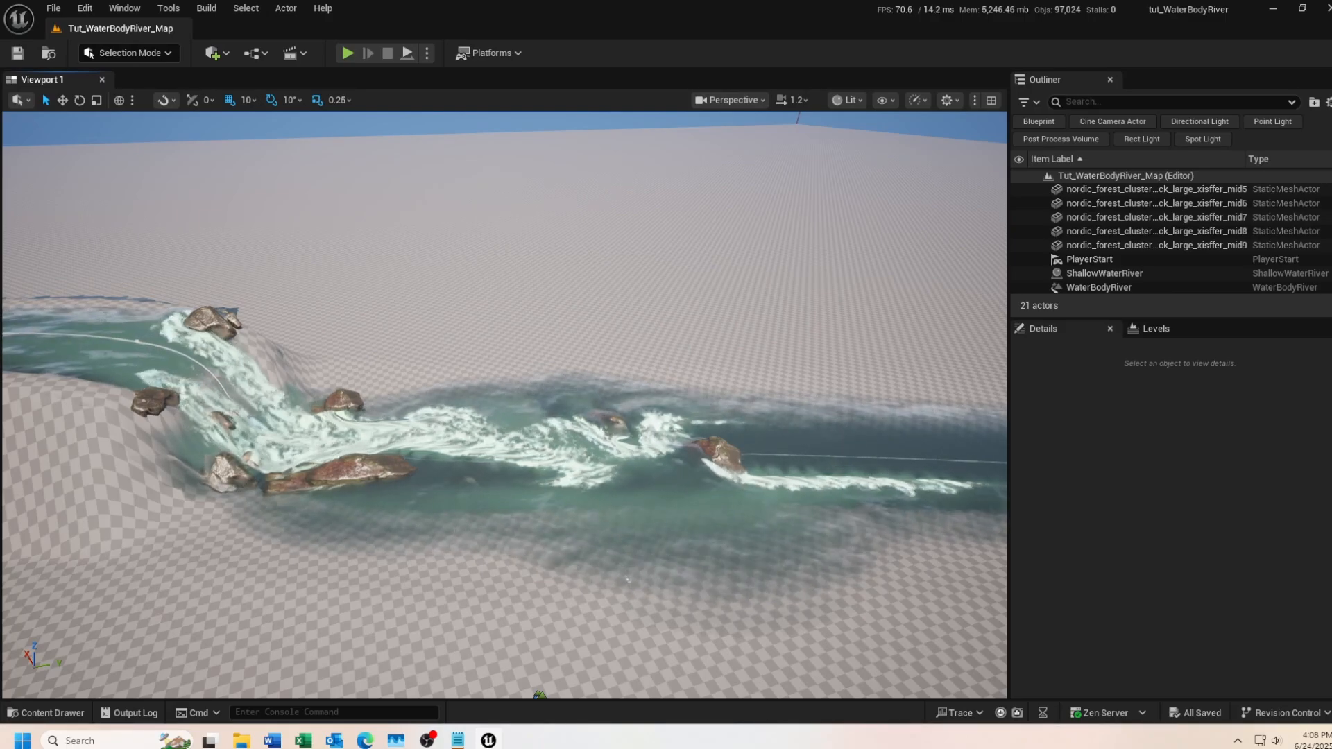
Lower the WaterBodyRiver spline point midway between the foot of the waterfall and the downstream boulder slightly.
{"action": "left_click", "coordinate": [1109, 289]}
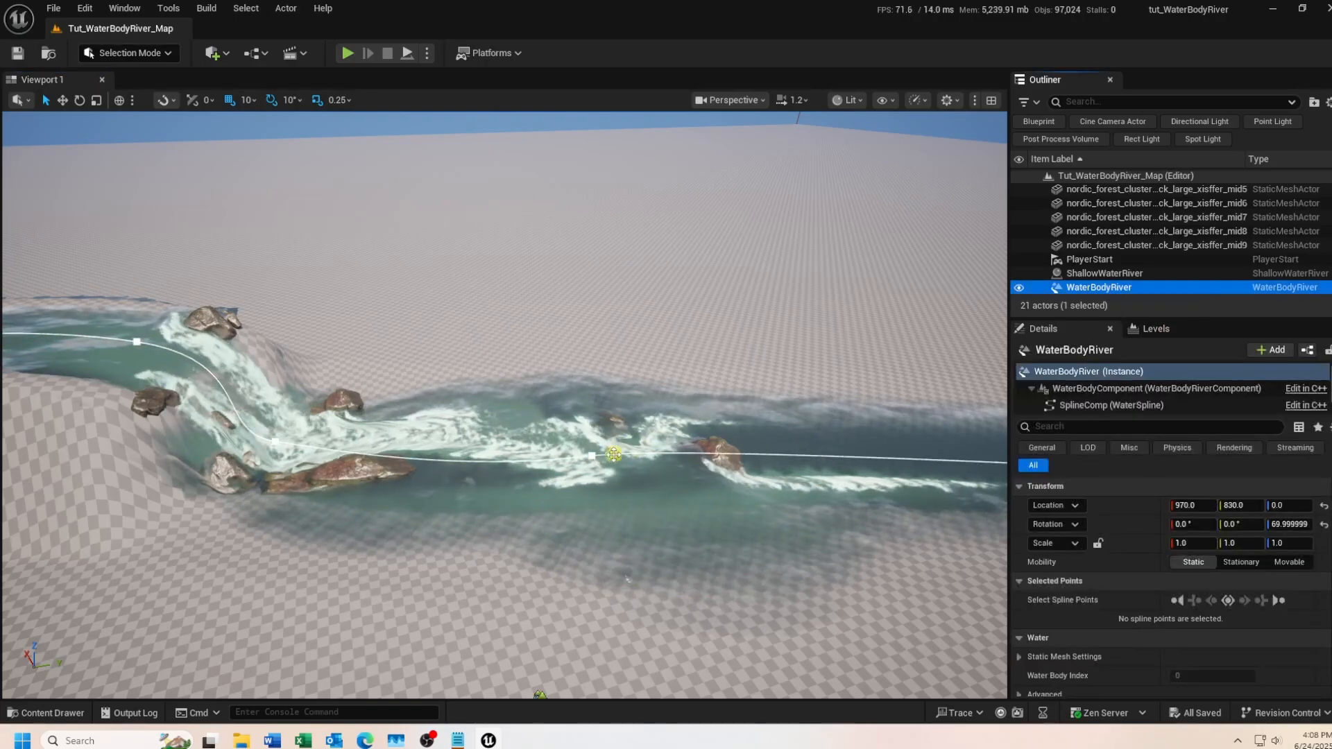
{"action": "left_click", "coordinate": [590, 454]}
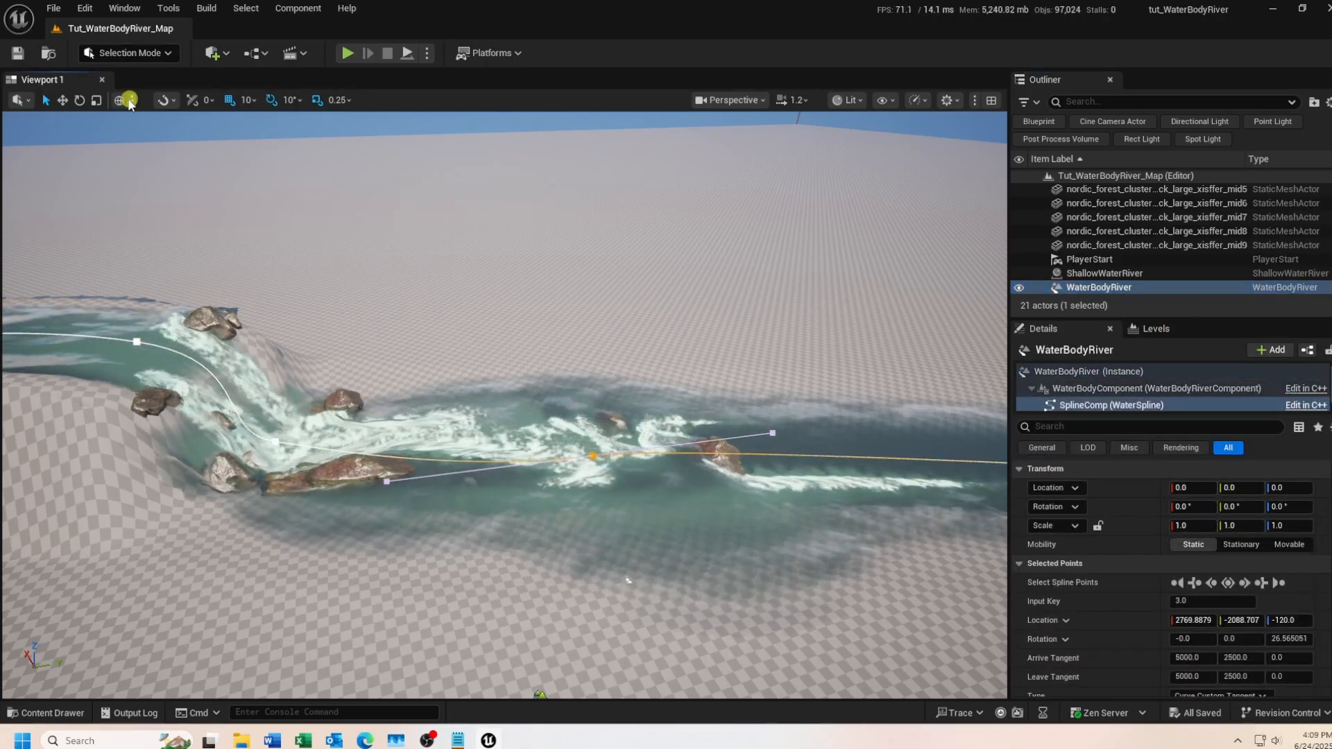
{"action": "left_click", "coordinate": [62, 100]}
{"action": "left_click_drag", "start_coordinate": [596, 409], "coordinate": [601, 428]}
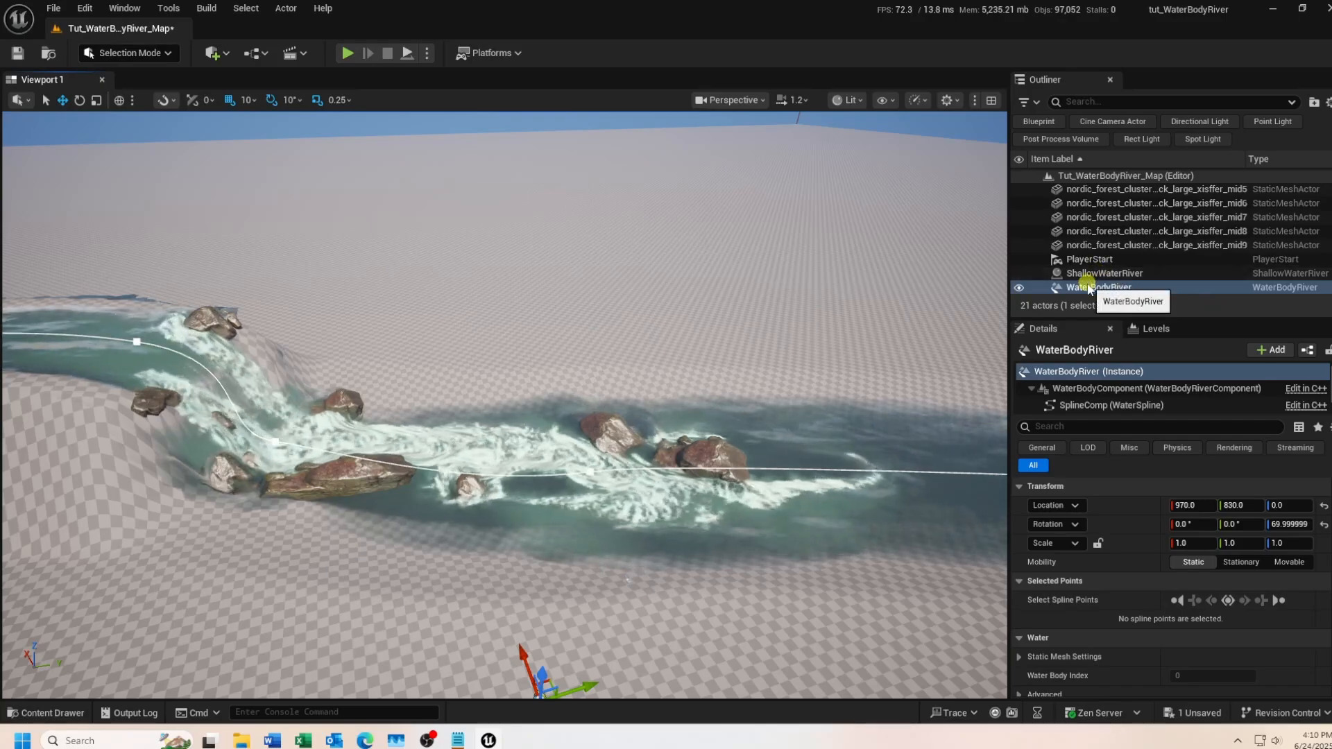
Set the ZOffset in the WaterBodyRiver's heightmap falloff settings to 200.
{"action": "left_click", "coordinate": [1088, 288]}
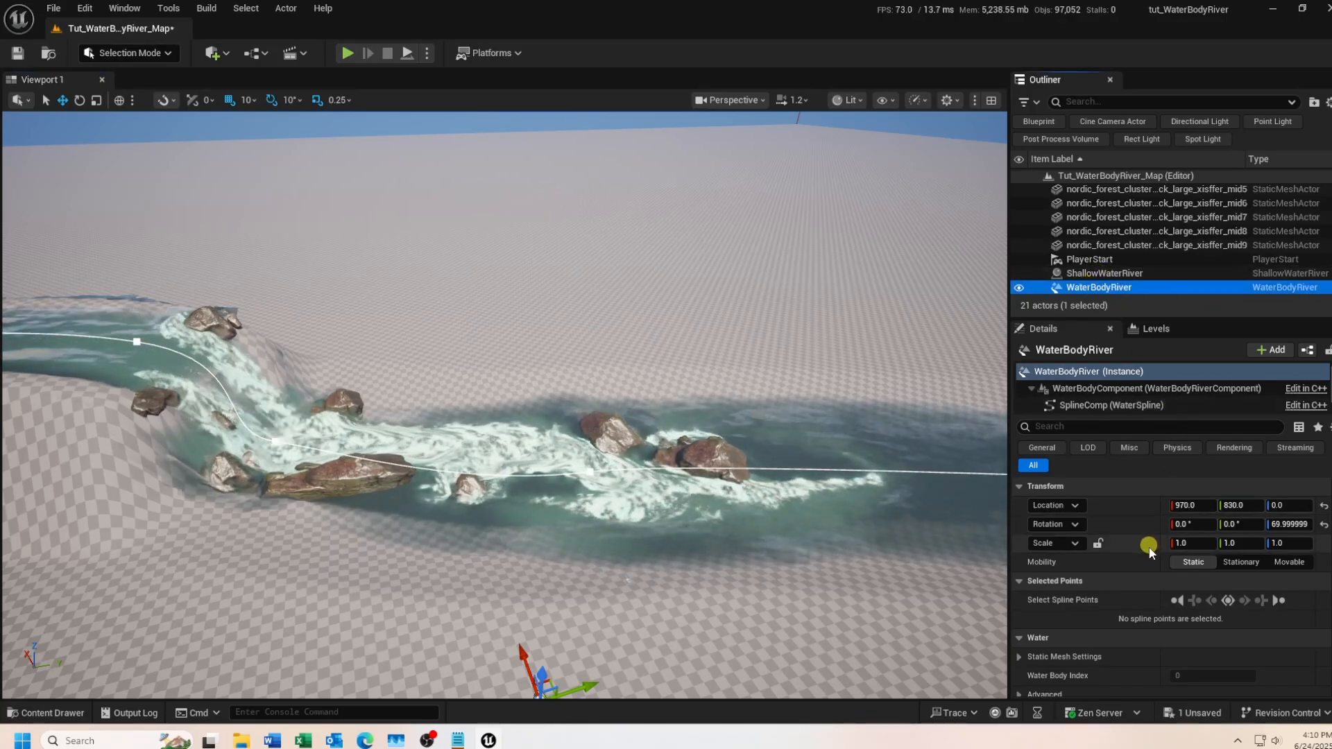
{"action": "scroll", "coordinate": [1147, 561], "scroll_direction": "down", "scroll_amount": 1}
{"action": "scroll", "coordinate": [1146, 560], "scroll_direction": "down", "scroll_amount": 9}
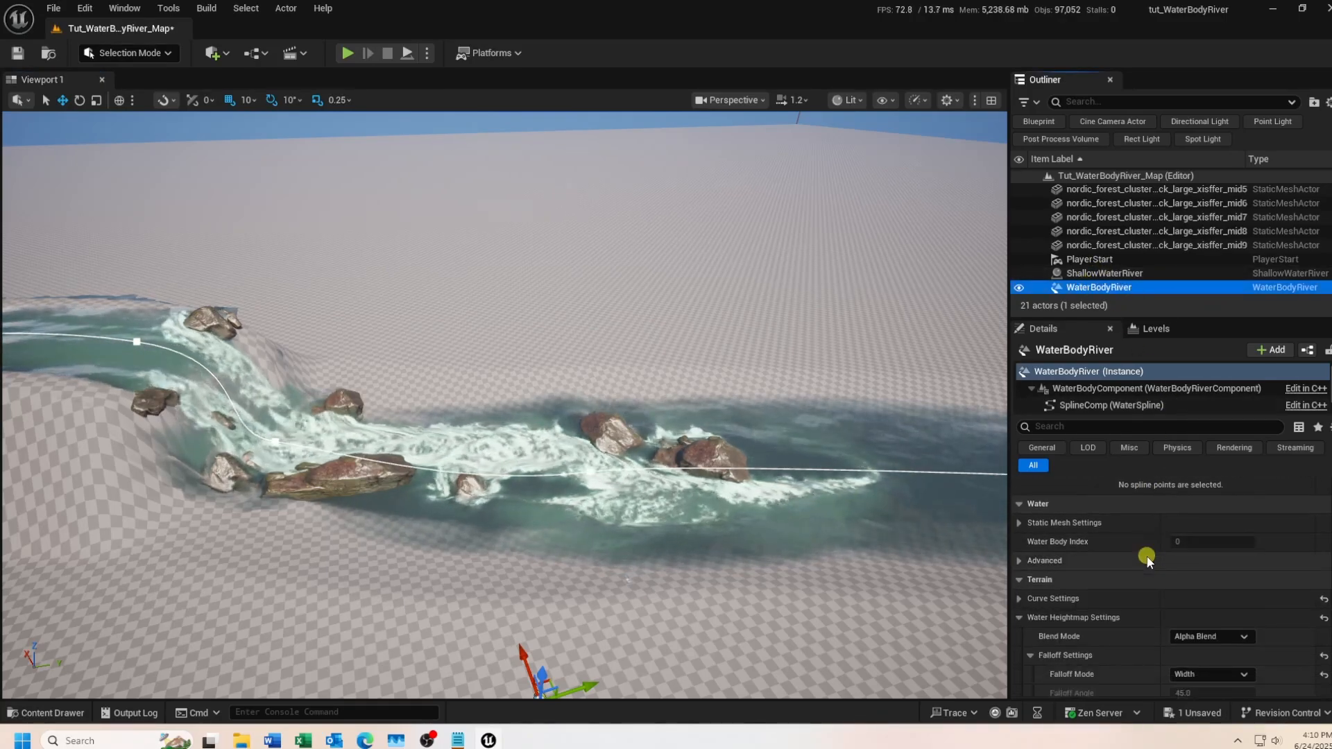
{"action": "scroll", "coordinate": [1147, 561], "scroll_direction": "down", "scroll_amount": 2}
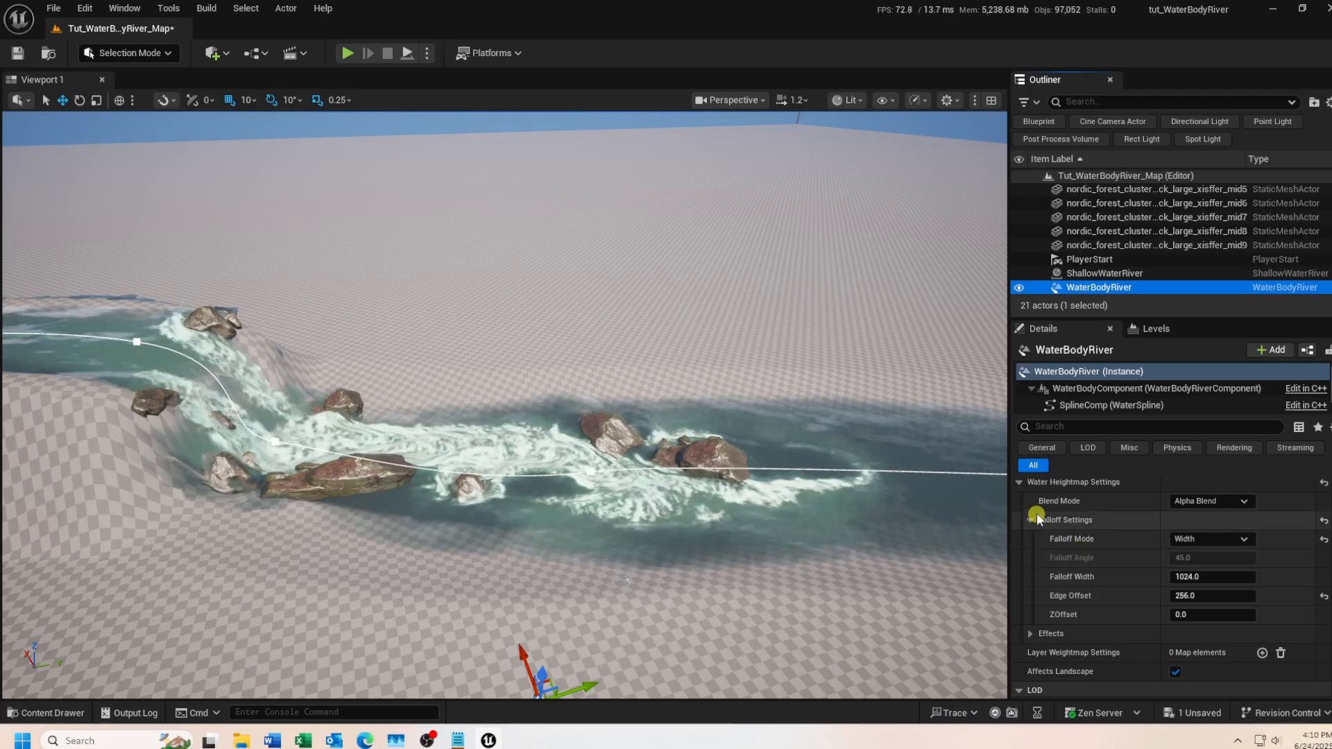
{"action": "left_click", "coordinate": [1188, 613]}
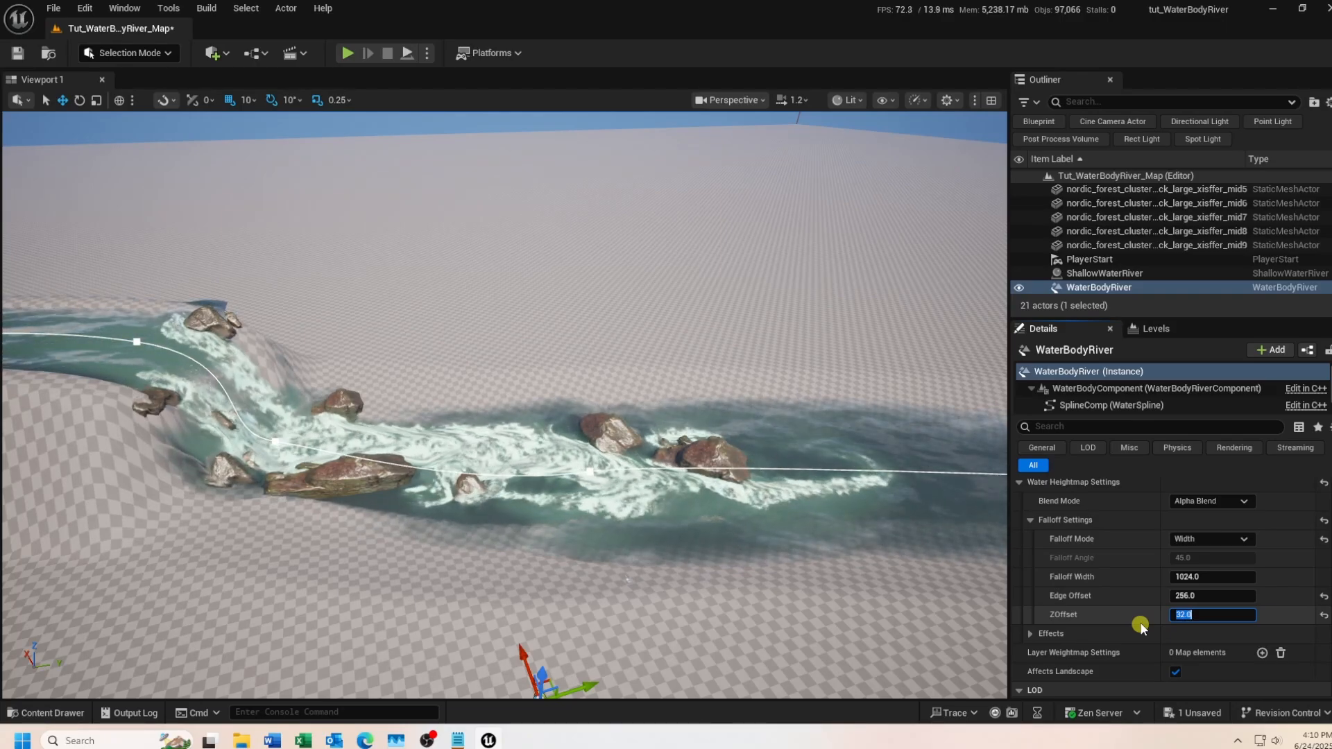
{"action": "key", "text": "Return"}
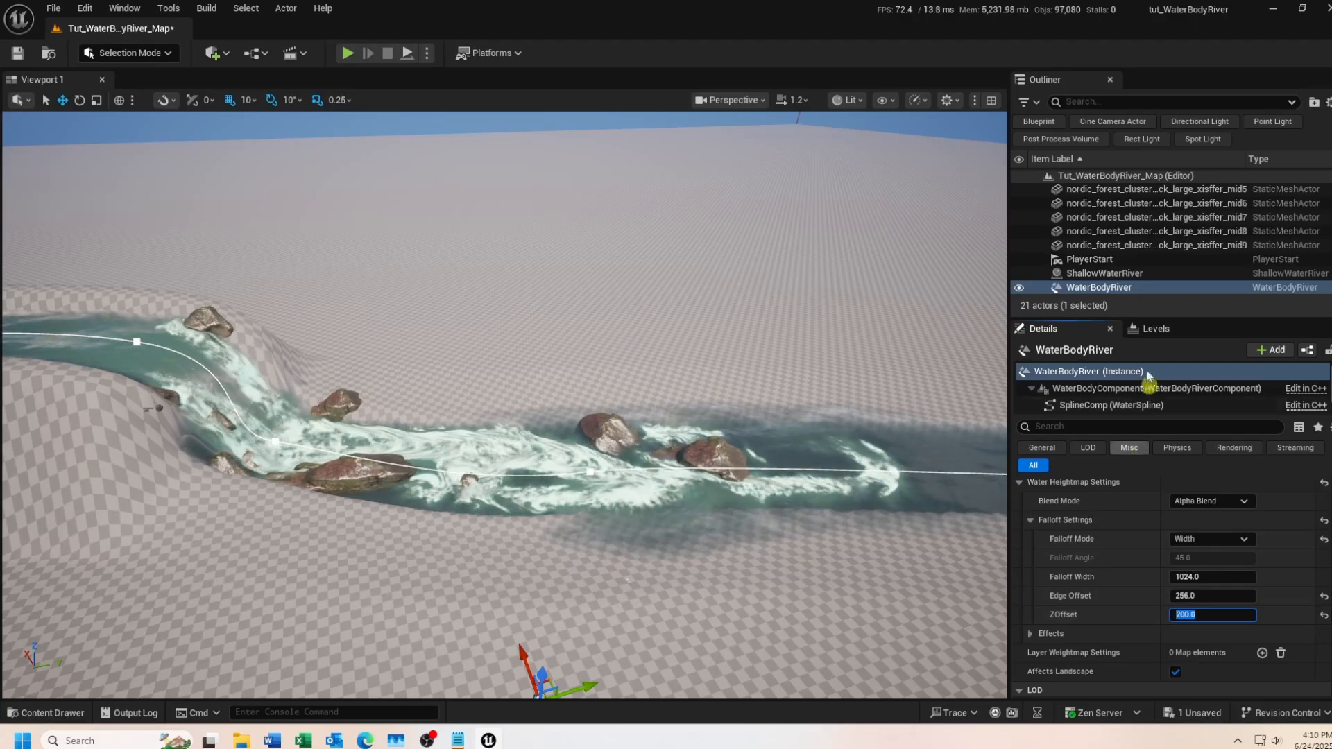
Set the ShallowWaterRiver's Remove Outside Spline Amount to 200 in its simulation settings.
{"action": "left_click", "coordinate": [1134, 275]}
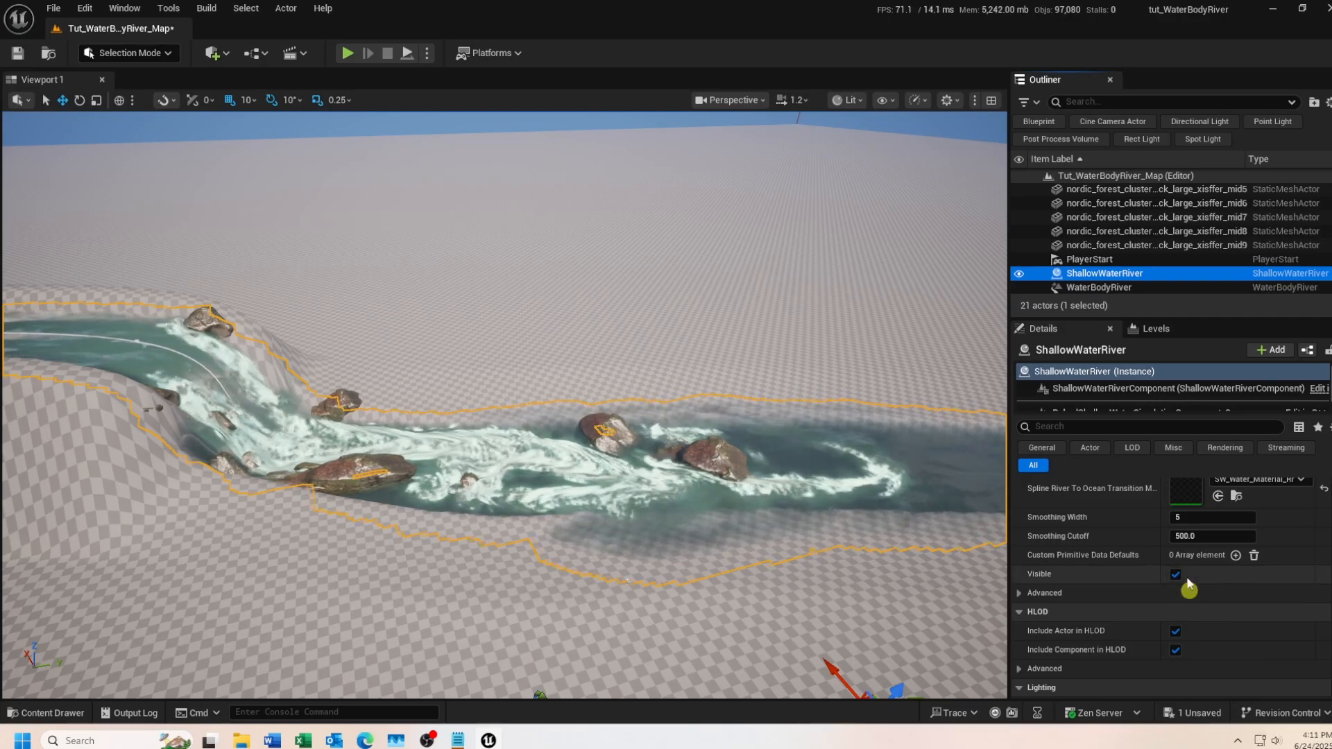
{"action": "left_click_drag", "start_coordinate": [1331, 557], "coordinate": [1331, 508]}
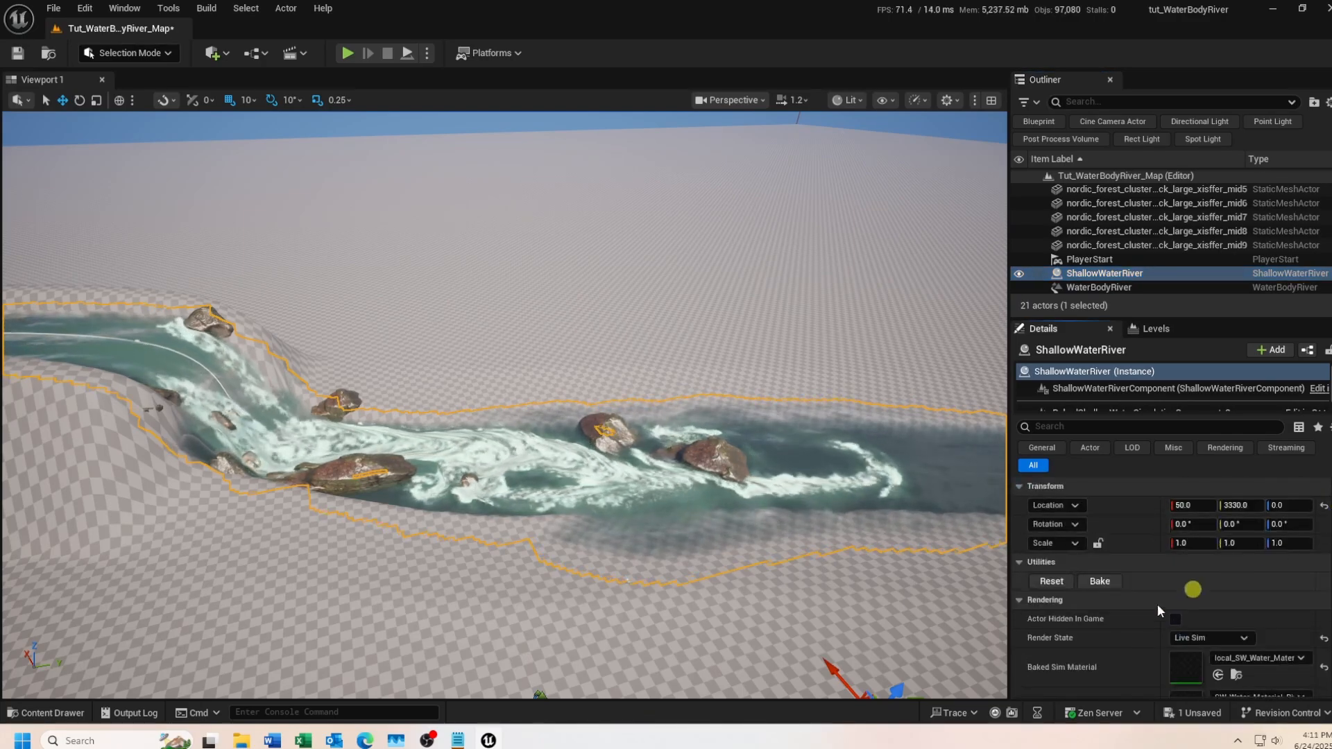
{"action": "scroll", "coordinate": [1130, 621], "scroll_direction": "down", "scroll_amount": 2}
{"action": "scroll", "coordinate": [1129, 621], "scroll_direction": "down", "scroll_amount": 8}
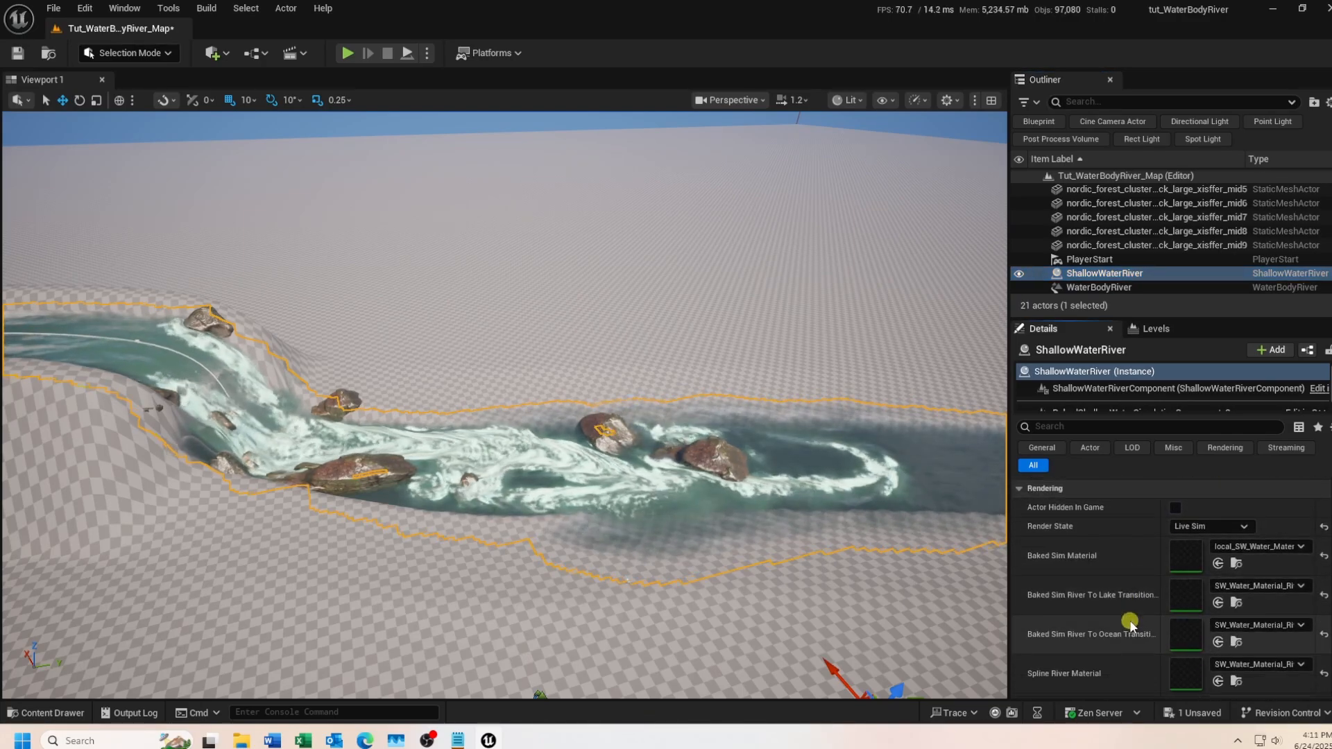
{"action": "scroll", "coordinate": [1129, 622], "scroll_direction": "down", "scroll_amount": 10}
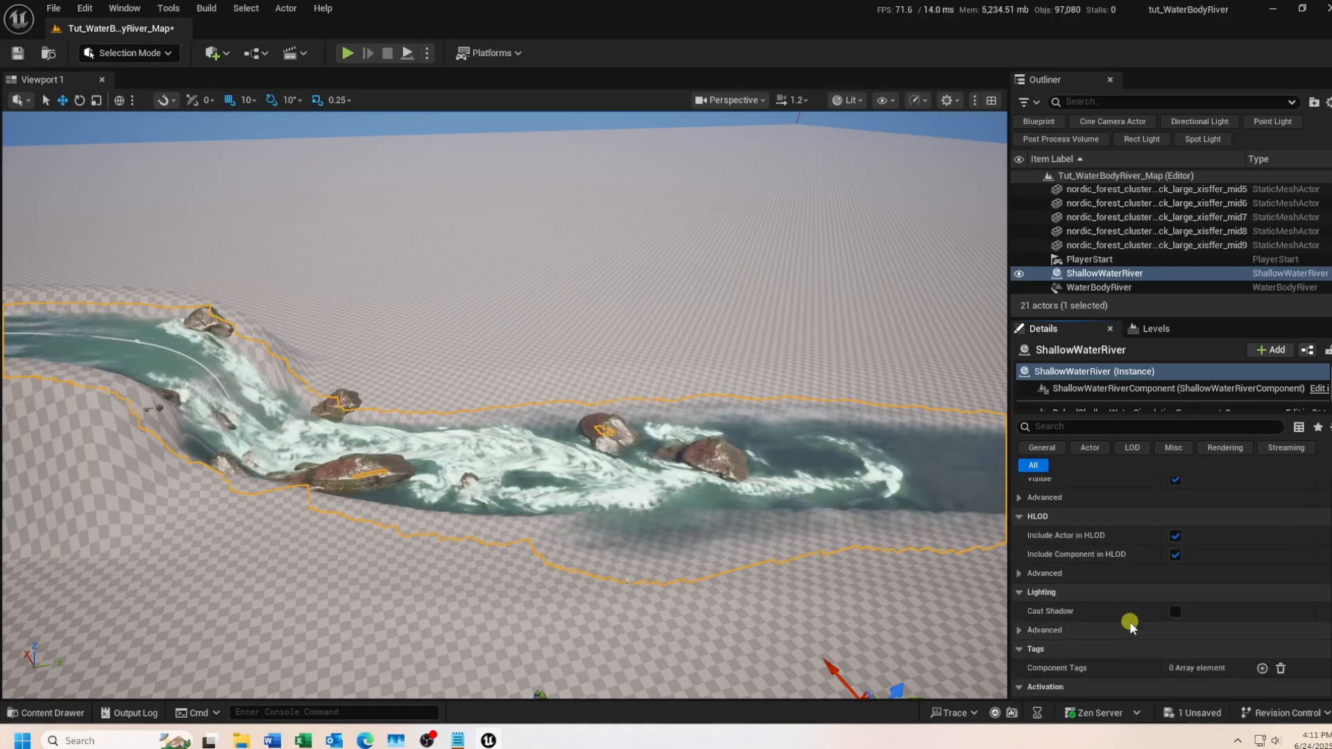
{"action": "scroll", "coordinate": [1129, 623], "scroll_direction": "down", "scroll_amount": 4}
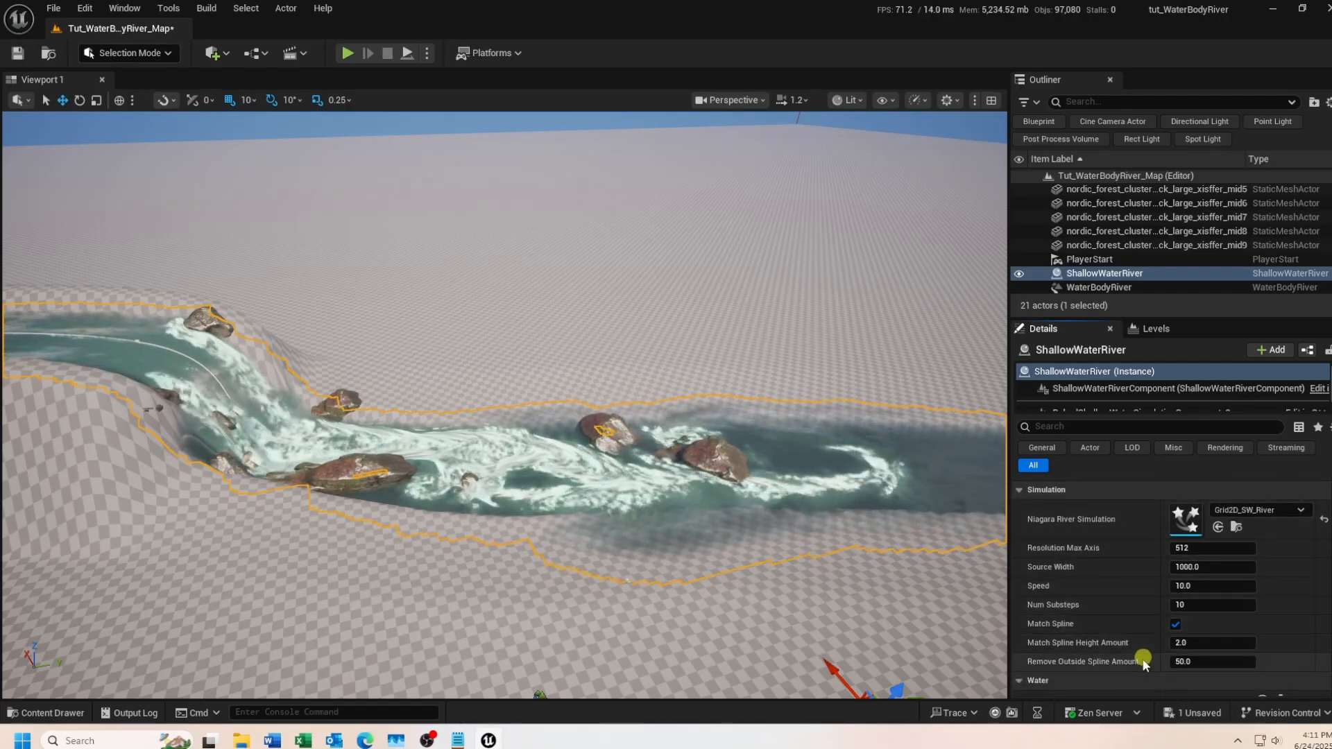
{"action": "left_click", "coordinate": [1194, 662]}
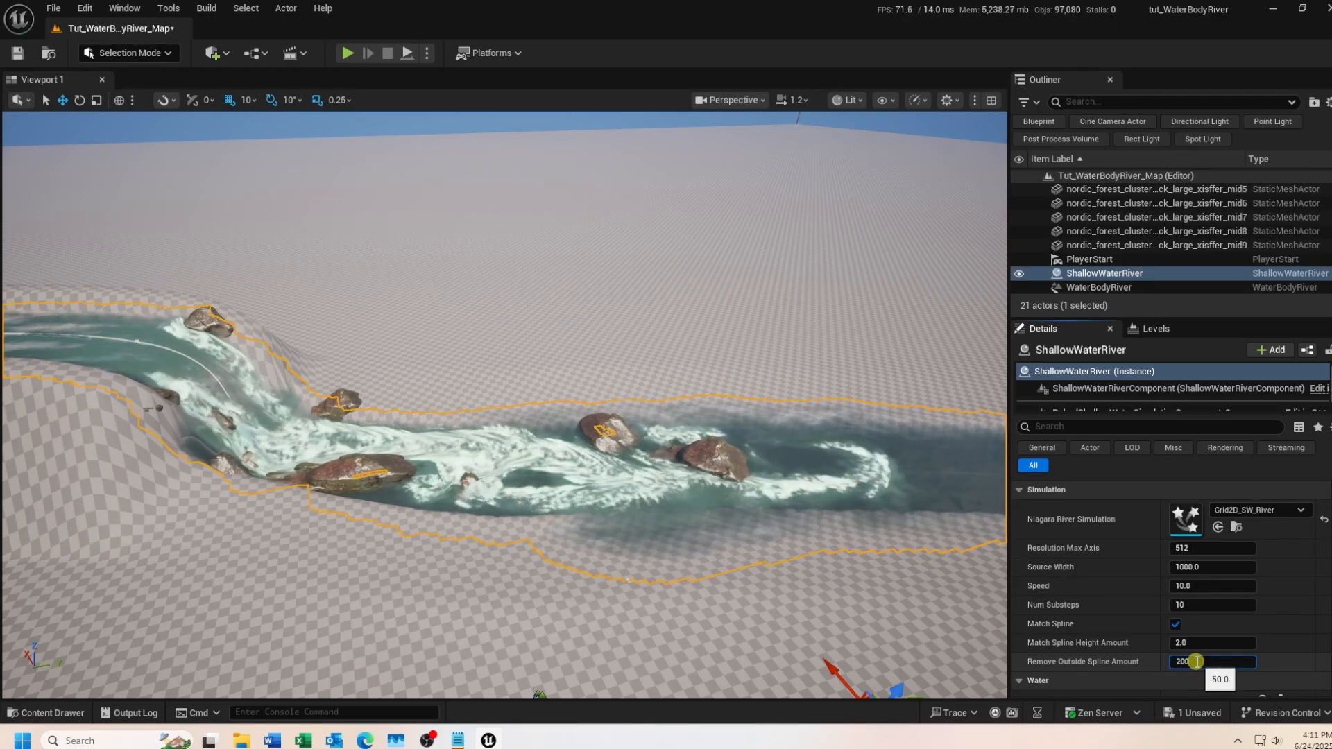
{"action": "type", "text": "200"}
{"action": "key", "text": "Return"}
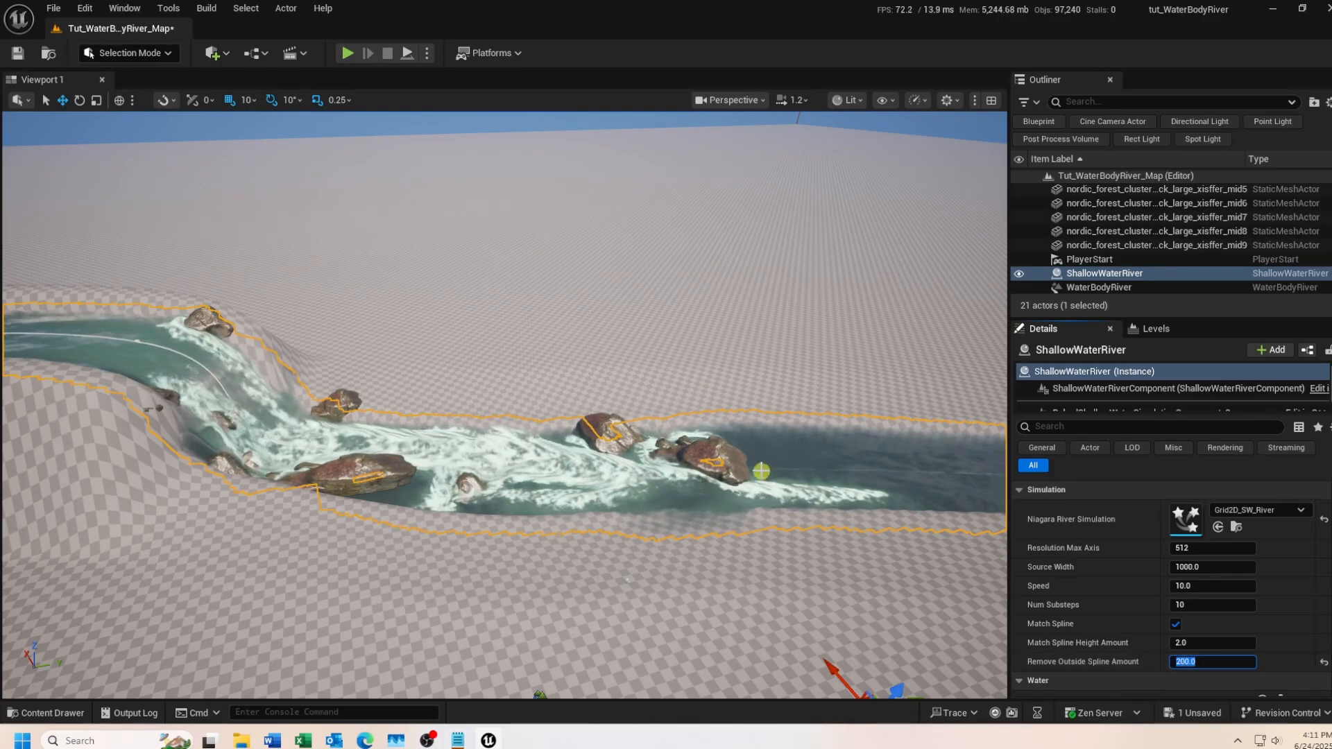
Duplicate the farthest downstream boulder onto the near bank, then place a second copy slightly downstream of it and lower that copy a little.
{"action": "left_click", "coordinate": [717, 450]}
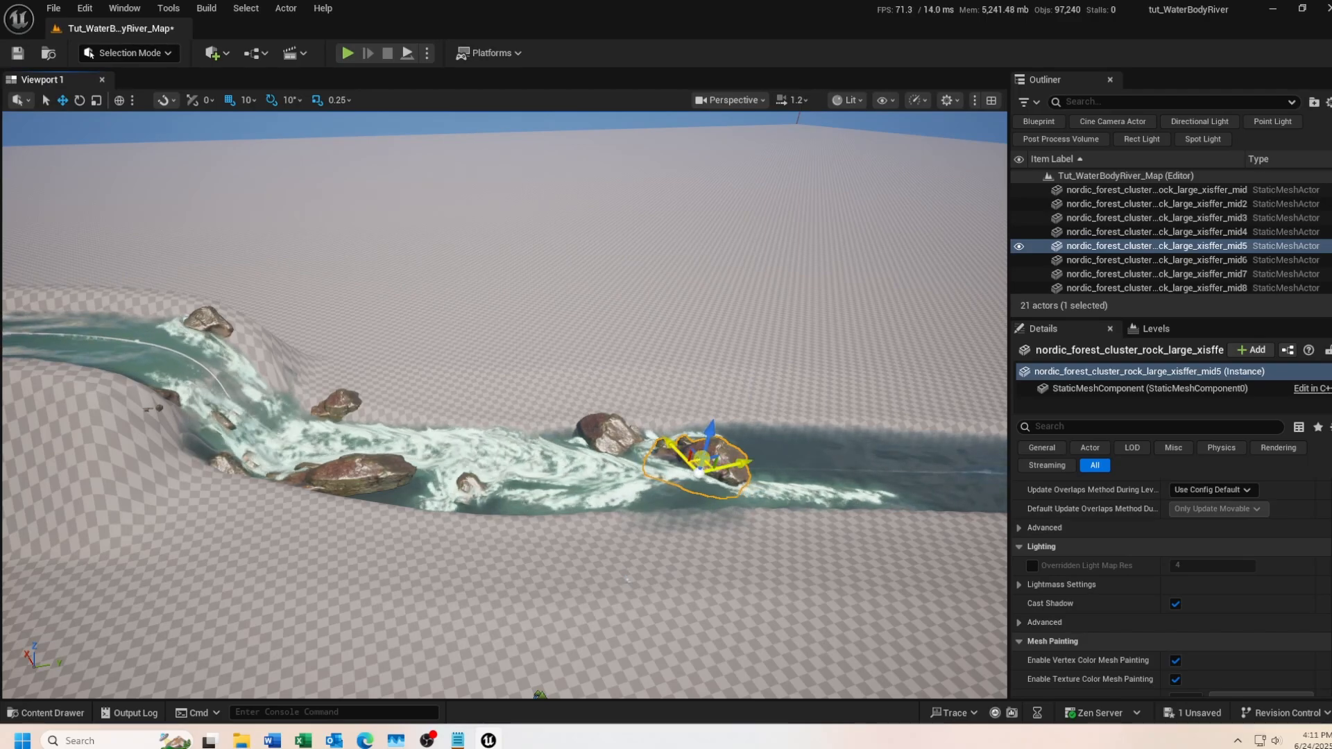
{"action": "key", "text": "ctrl+d"}
{"action": "left_click_drag", "start_coordinate": [693, 491], "coordinate": [670, 531]}
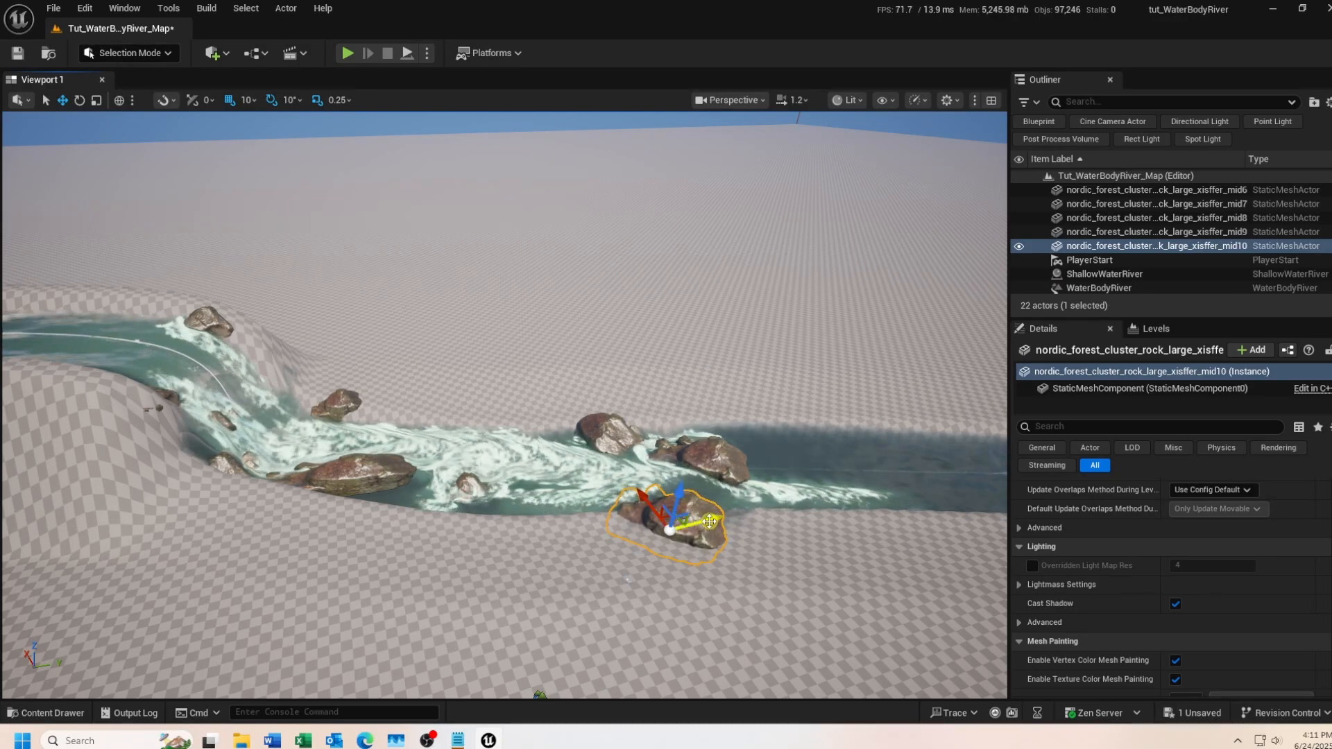
{"action": "left_click_drag", "start_coordinate": [709, 521], "coordinate": [748, 526], "text": "alt"}
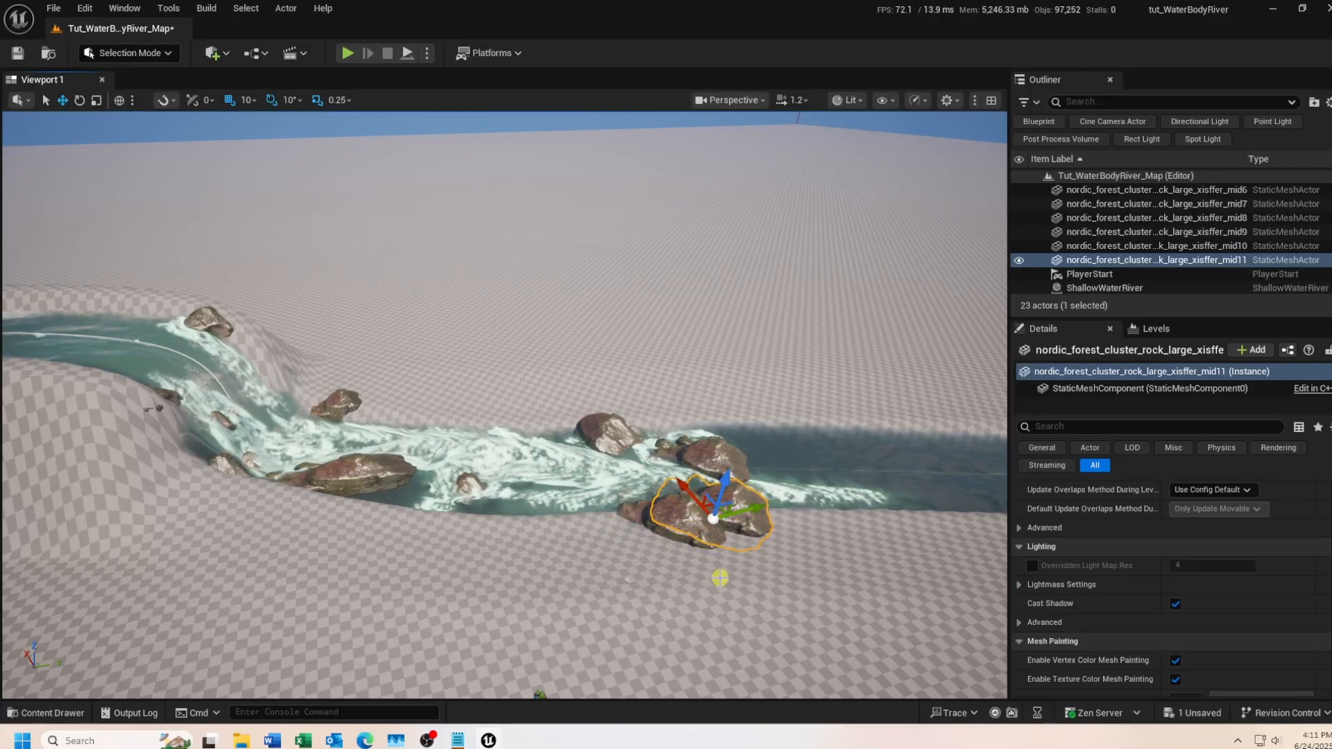
{"action": "left_click_drag", "start_coordinate": [722, 487], "coordinate": [722, 498]}
Play the level and walk the character along the bank to examine the river and the newly placed boulders.
{"action": "left_click", "coordinate": [348, 52]}
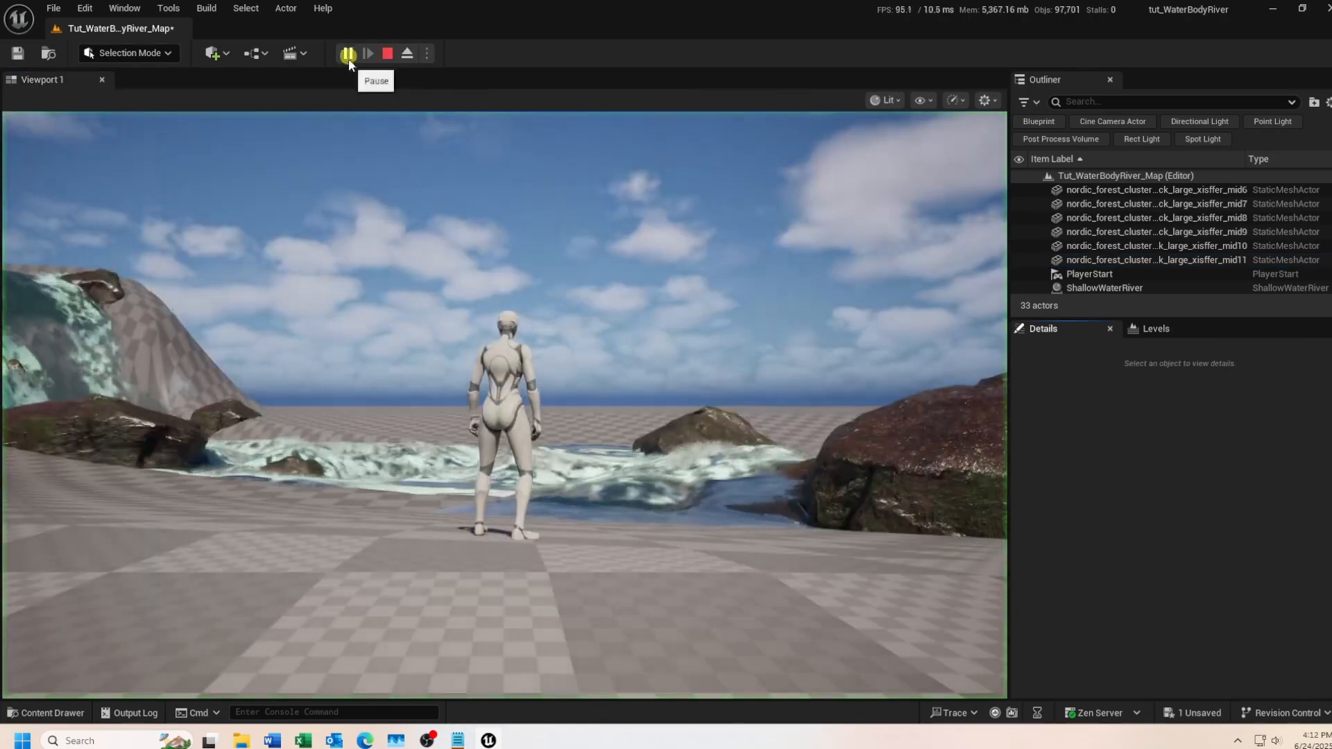
{"action": "left_click", "coordinate": [589, 339]}
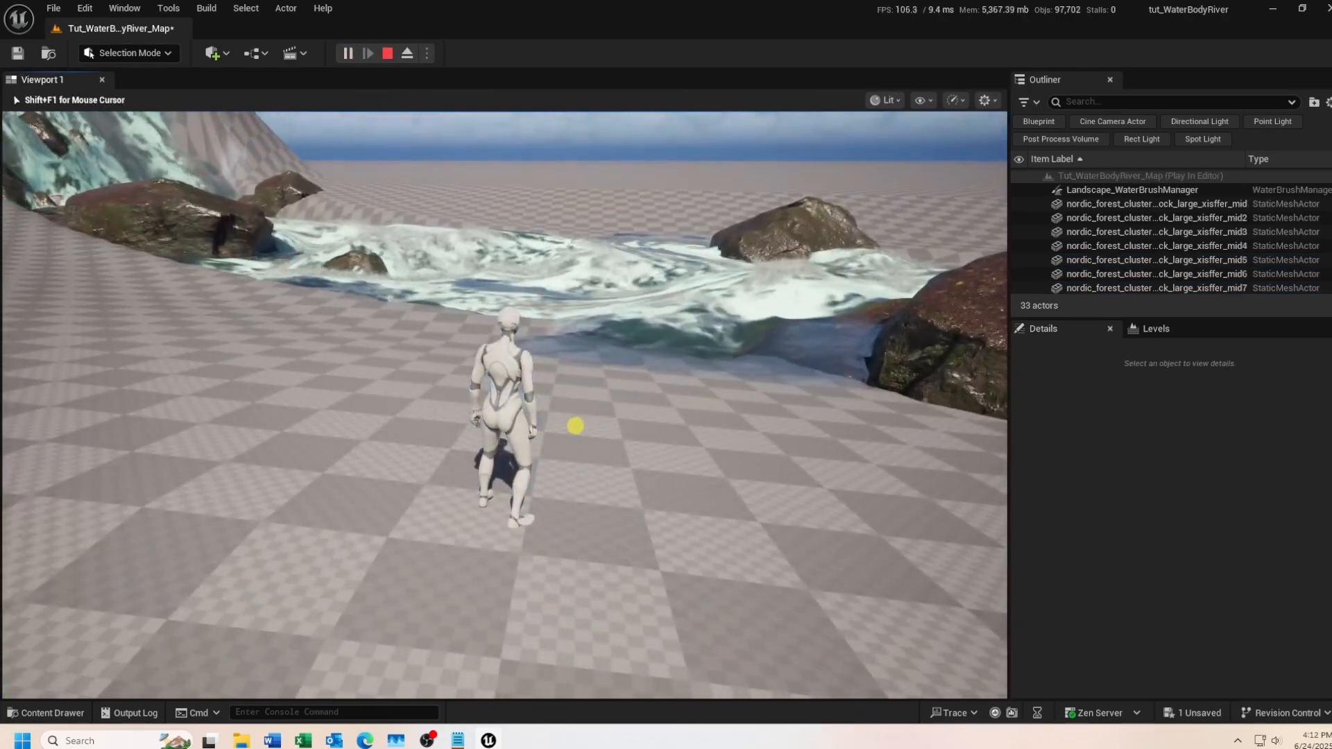
{"action": "key", "text": "w"}
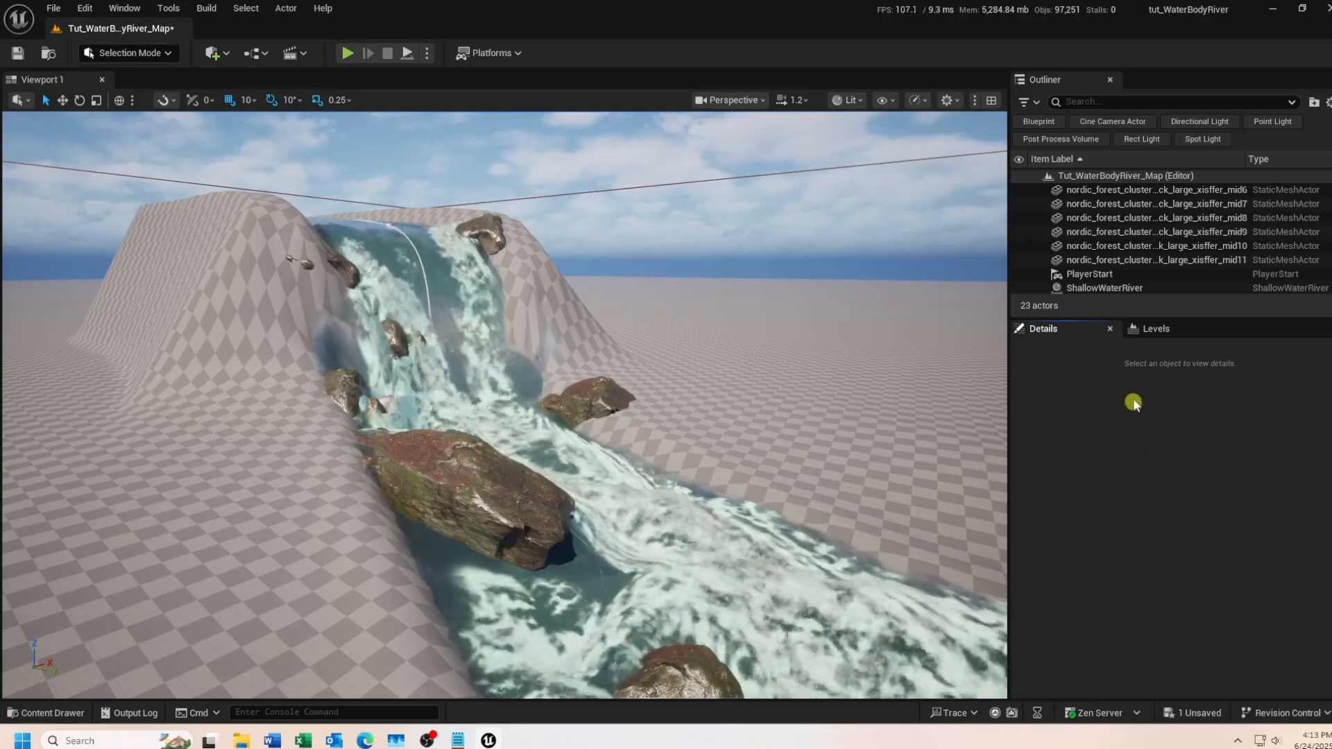
Set the ShallowWaterRiver's Smoothing Cutoff to 100 in its rendering settings.
{"action": "left_click", "coordinate": [1104, 288]}
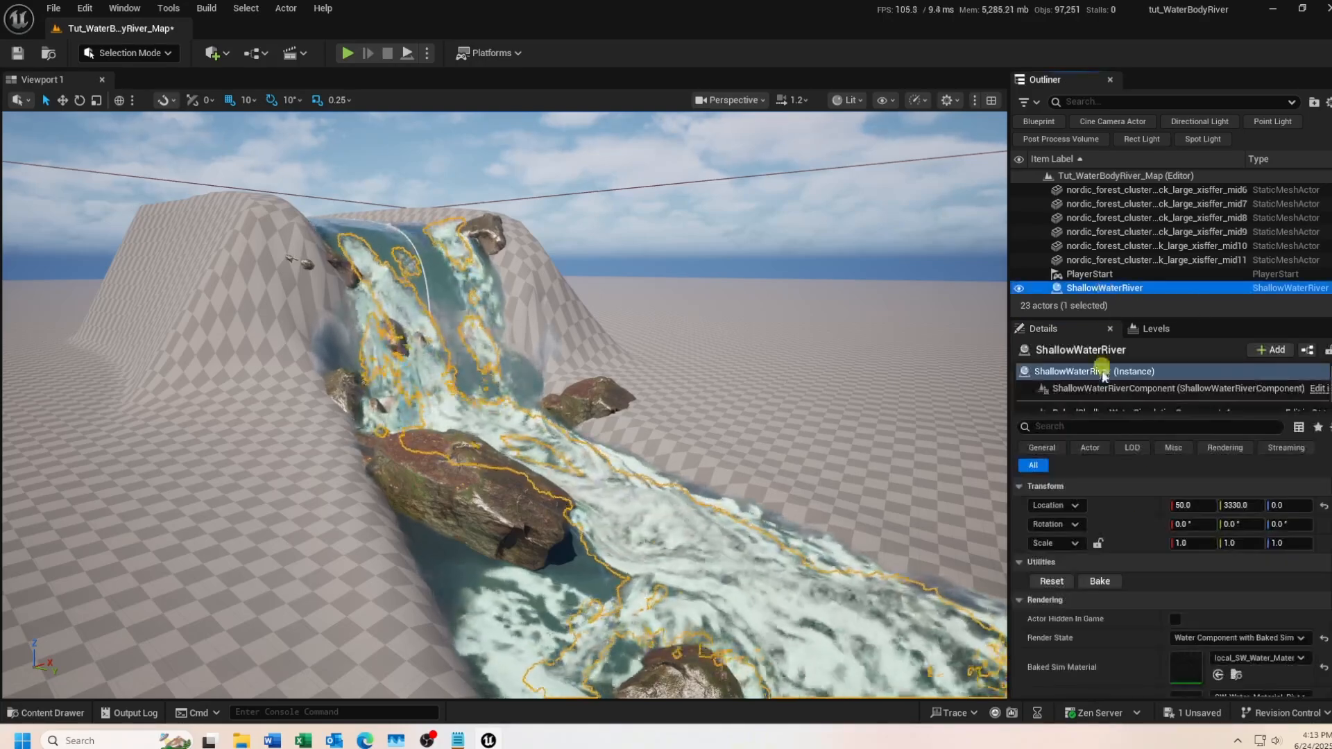
{"action": "scroll", "coordinate": [1087, 626], "scroll_direction": "down", "scroll_amount": 5}
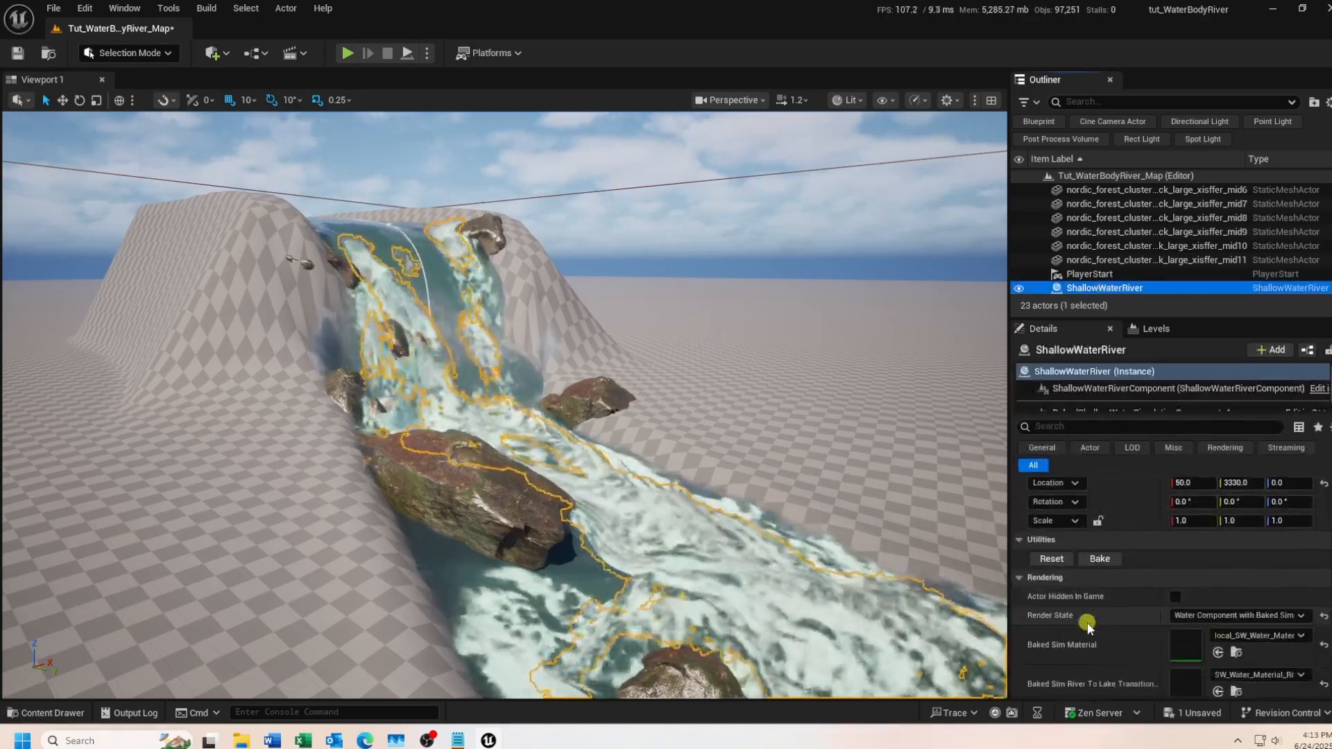
{"action": "scroll", "coordinate": [1088, 628], "scroll_direction": "down", "scroll_amount": 3}
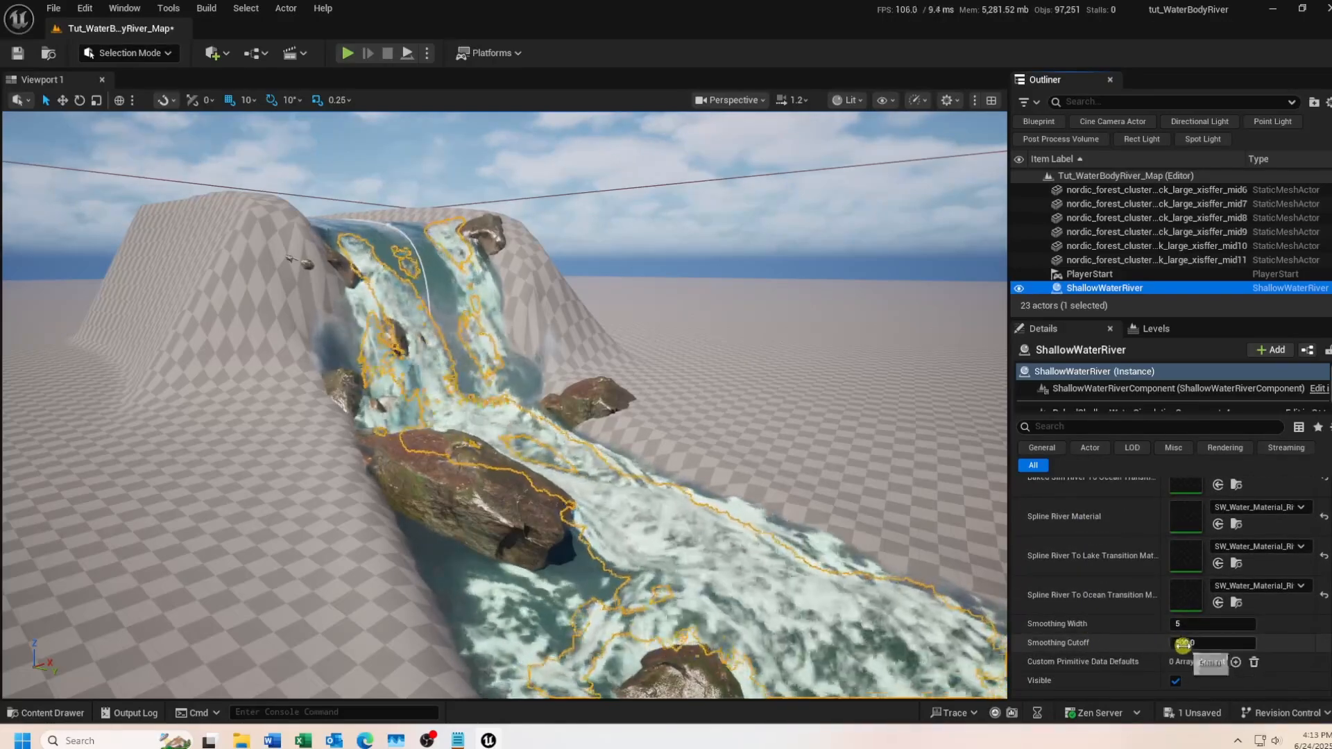
{"action": "left_click", "coordinate": [1183, 643]}
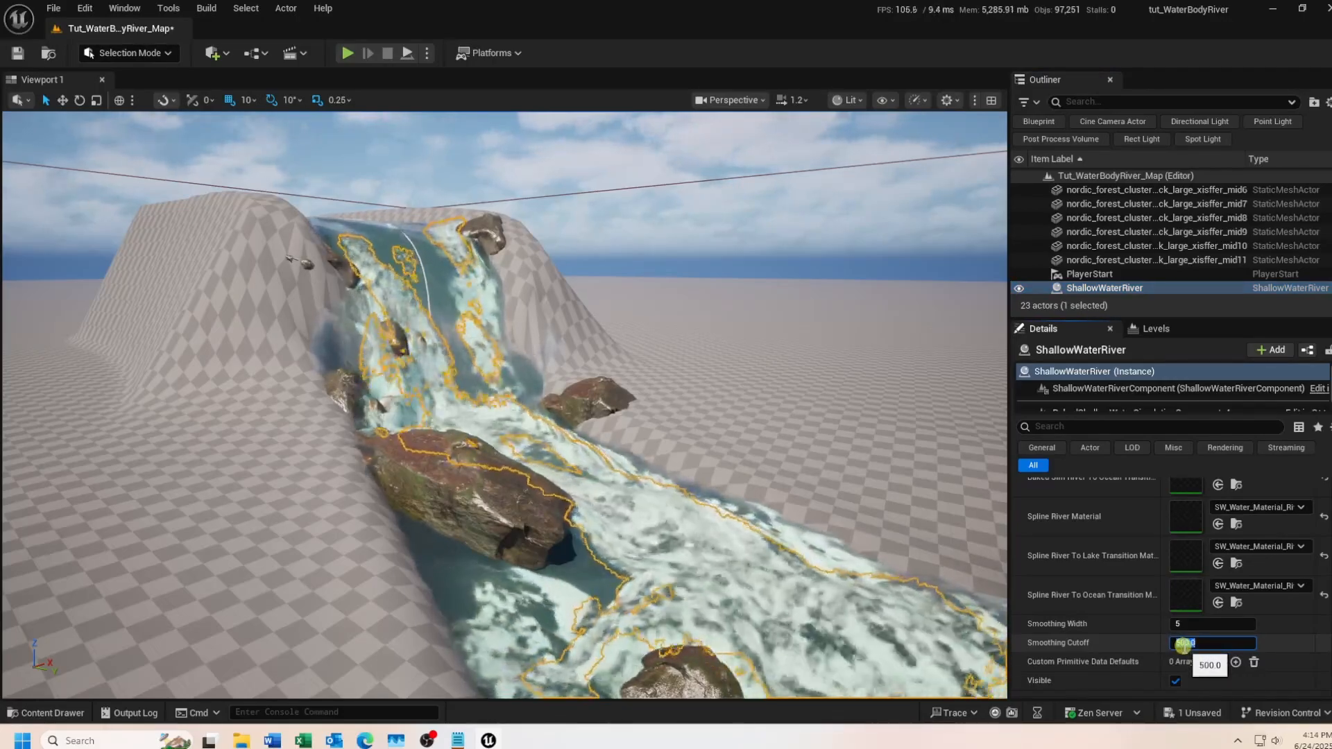
{"action": "type", "text": "100"}
{"action": "key", "text": "Return"}
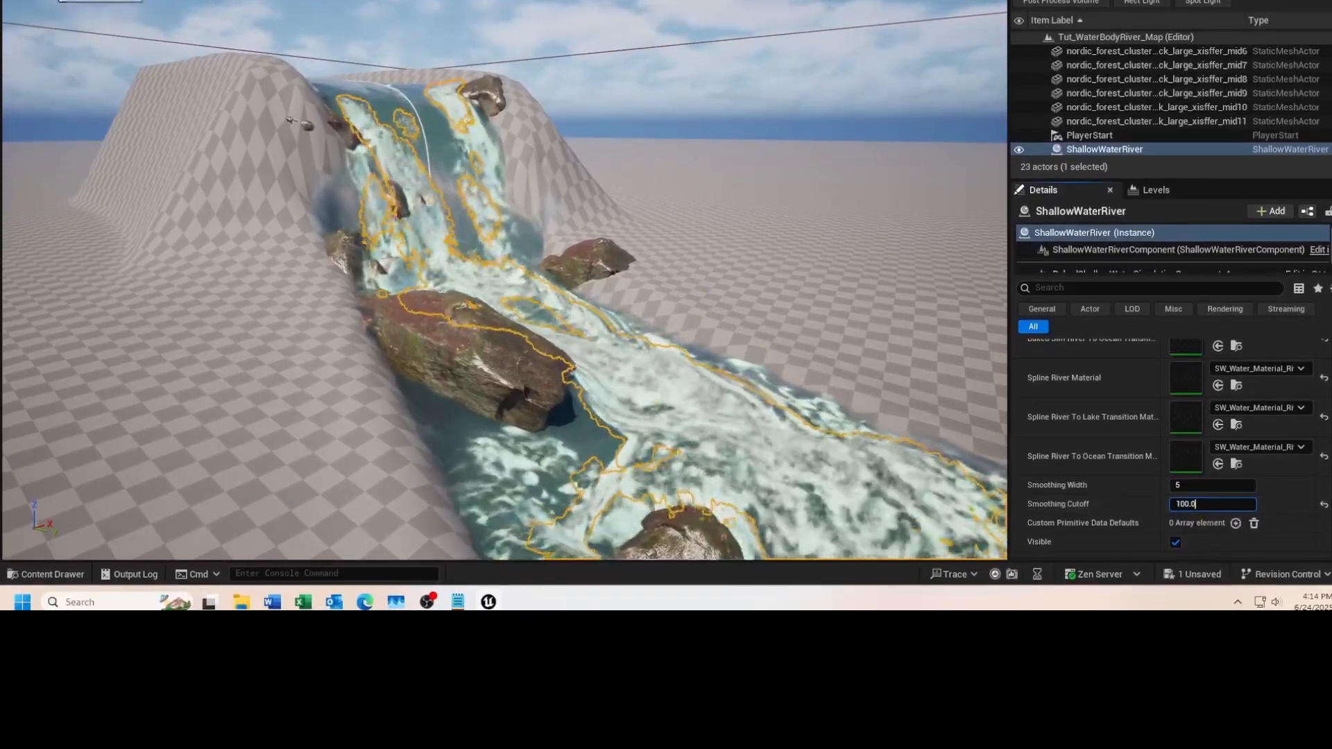
{"action": "left_click", "coordinate": [139, 4]}
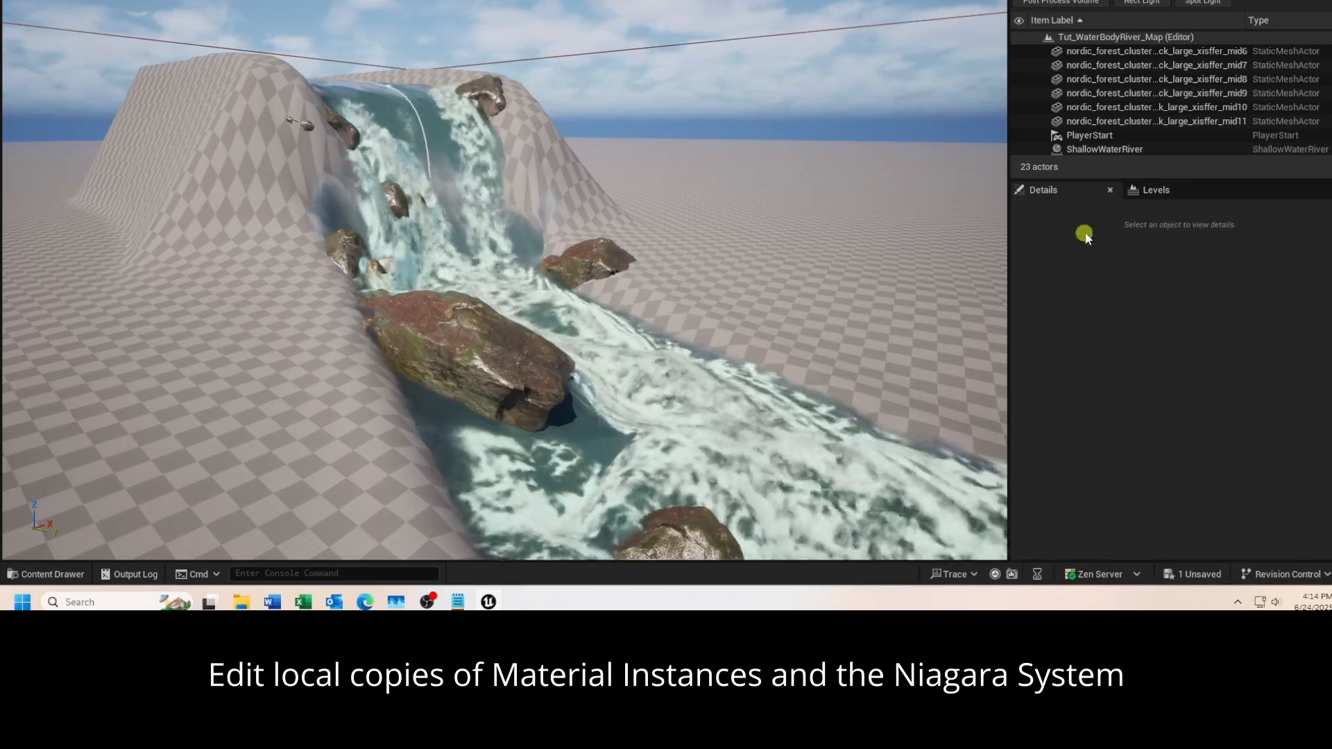
{"action": "left_click", "coordinate": [1093, 151]}
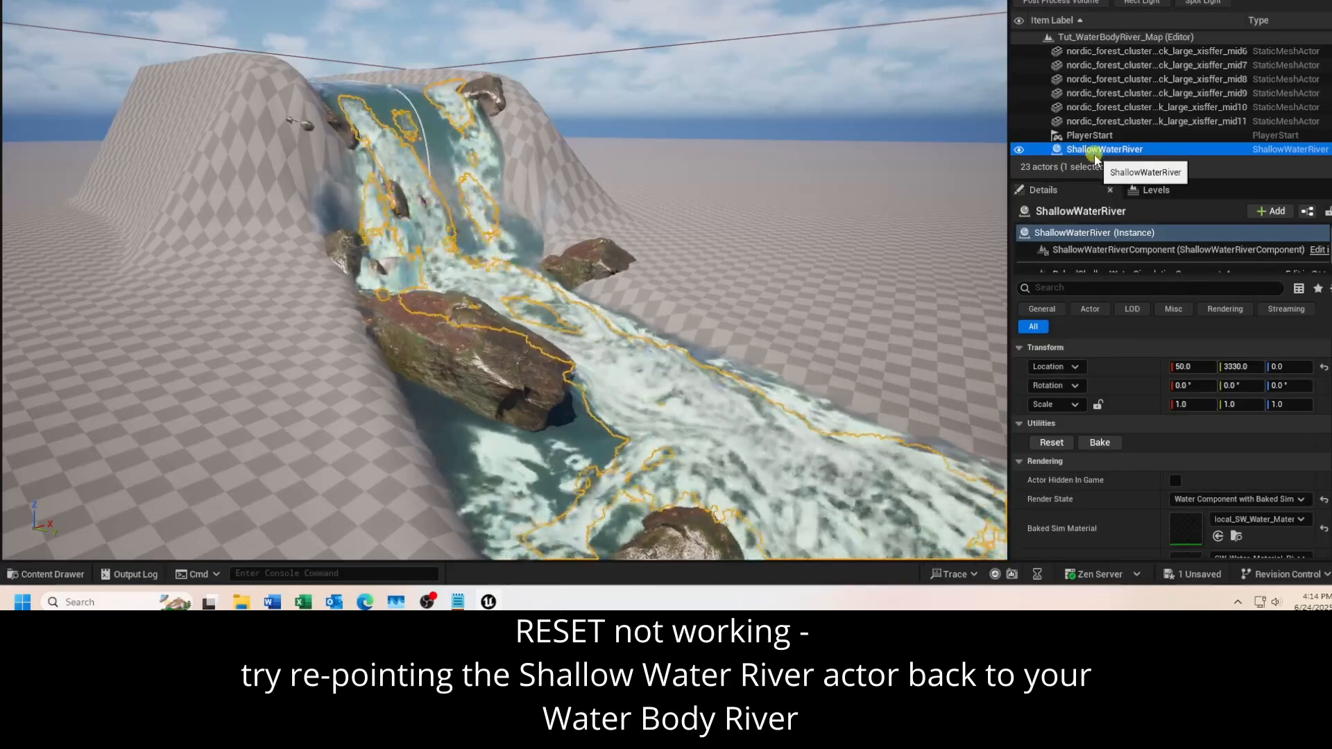
{"action": "key", "text": "Escape"}
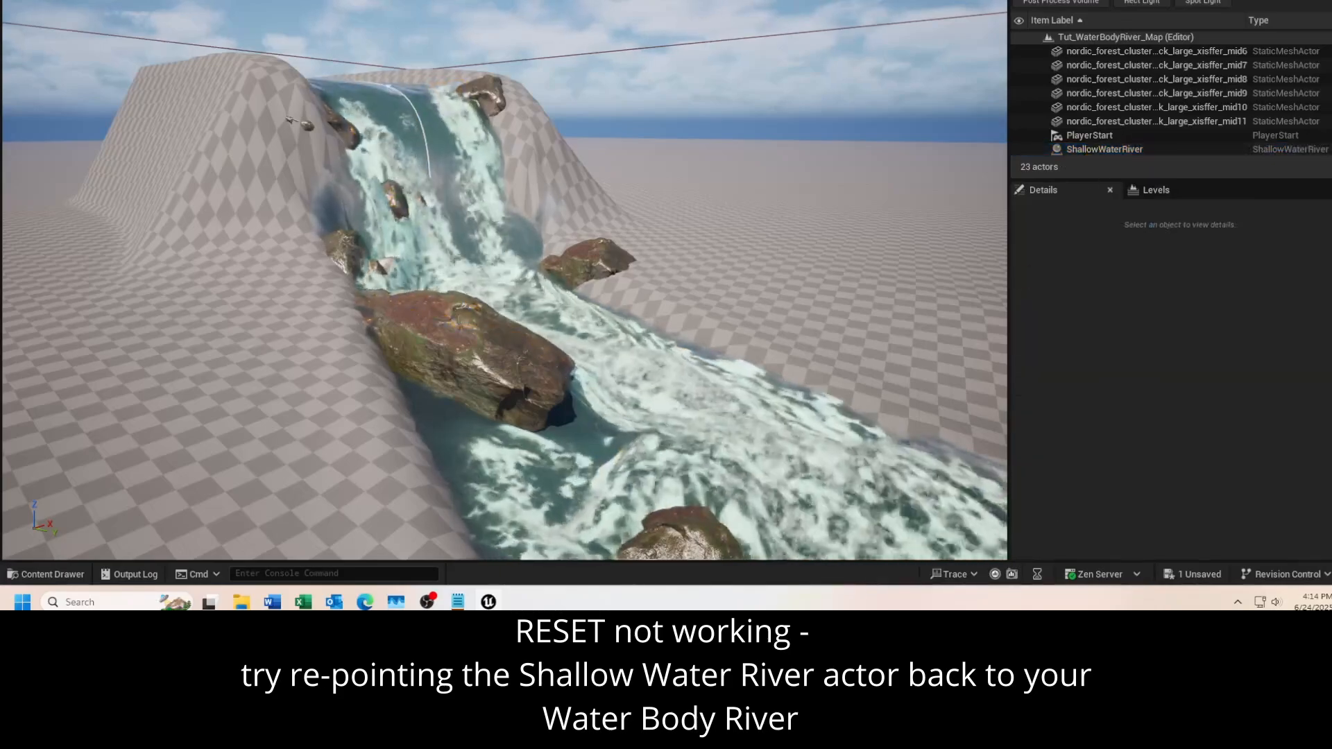